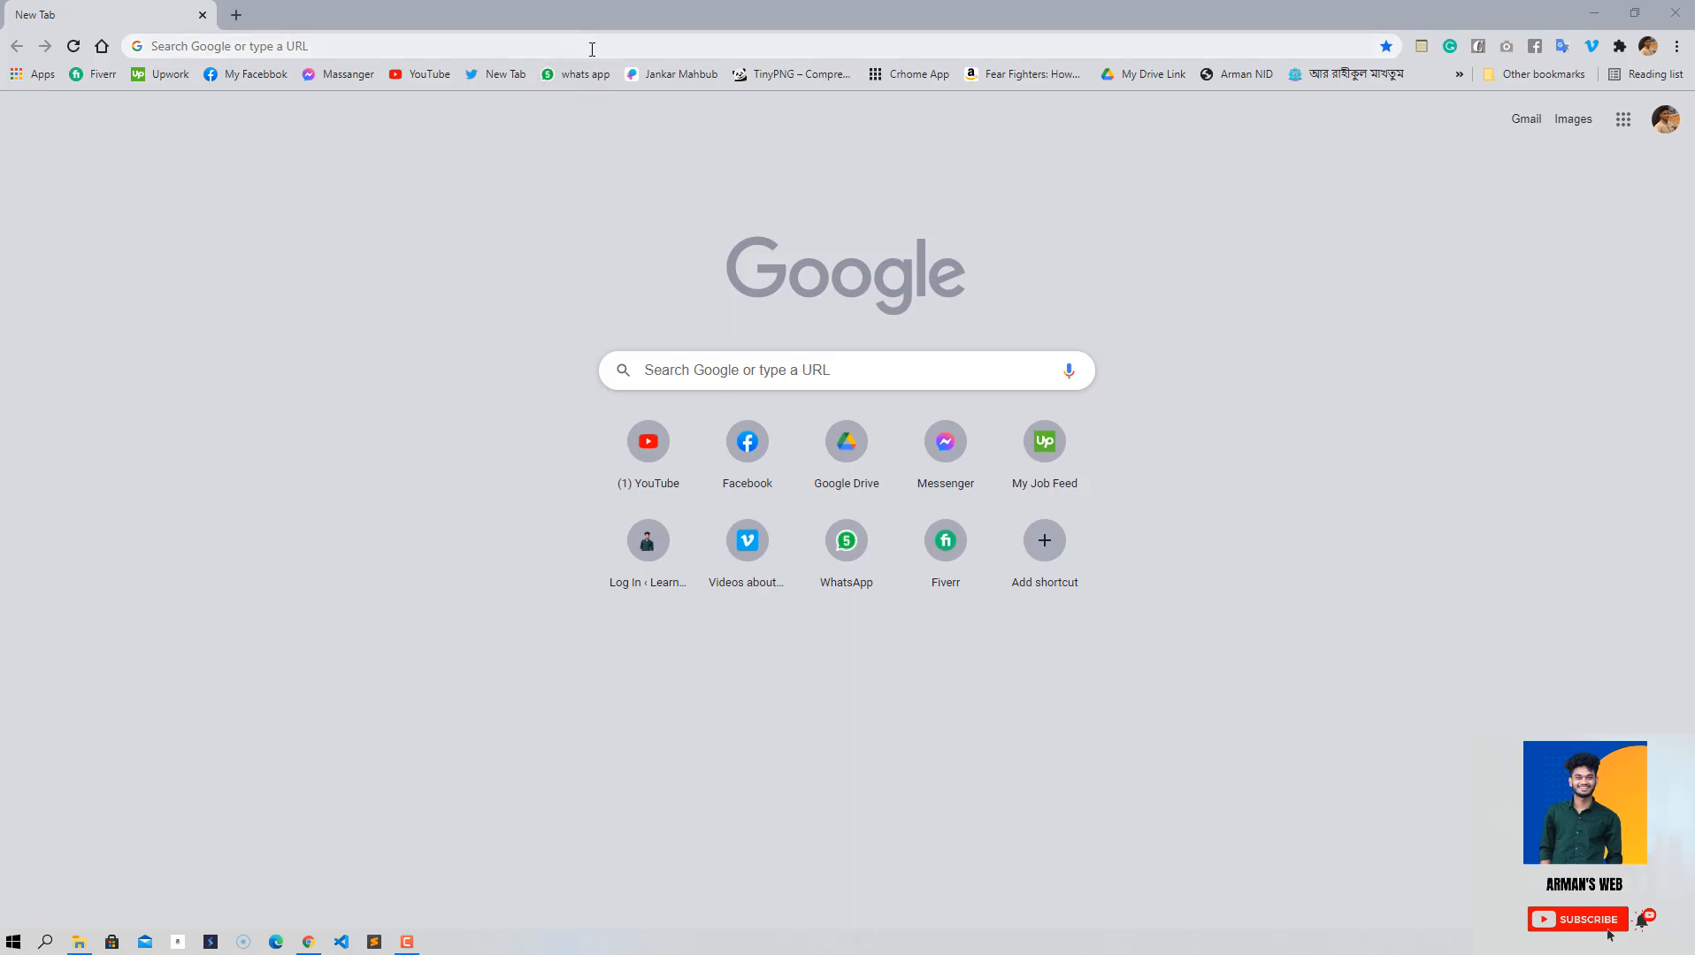
- Search Google for "shopify partner"
click(580, 44)
key(Escape)
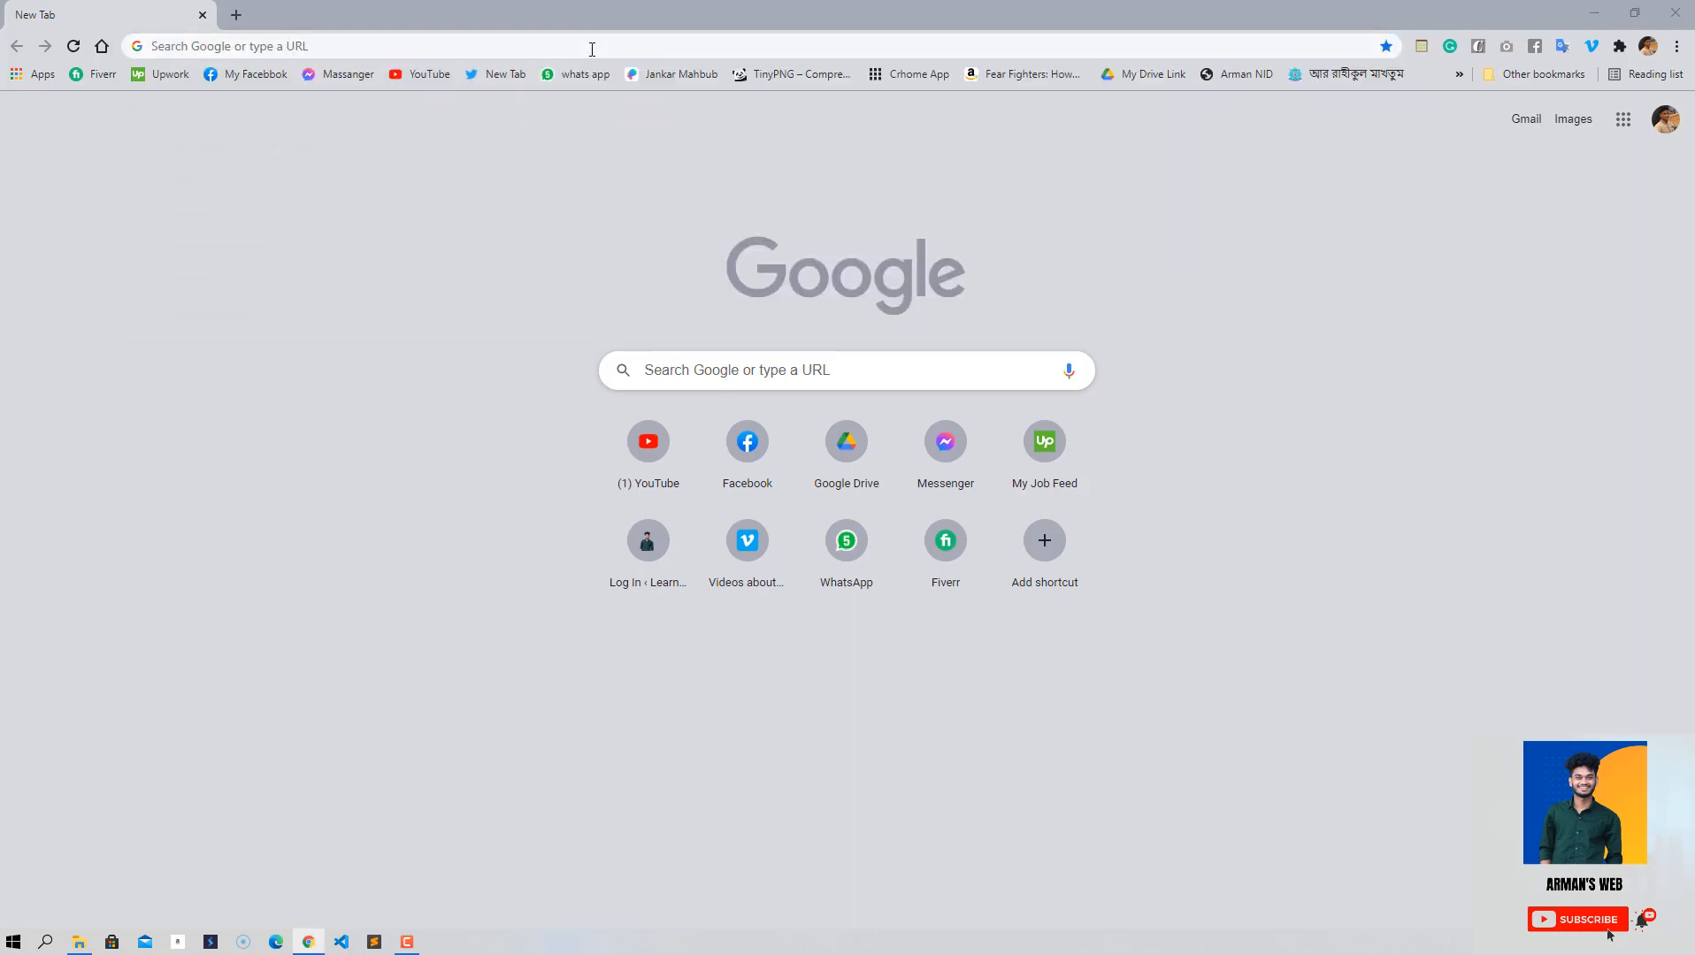
click(592, 46)
text(shop)
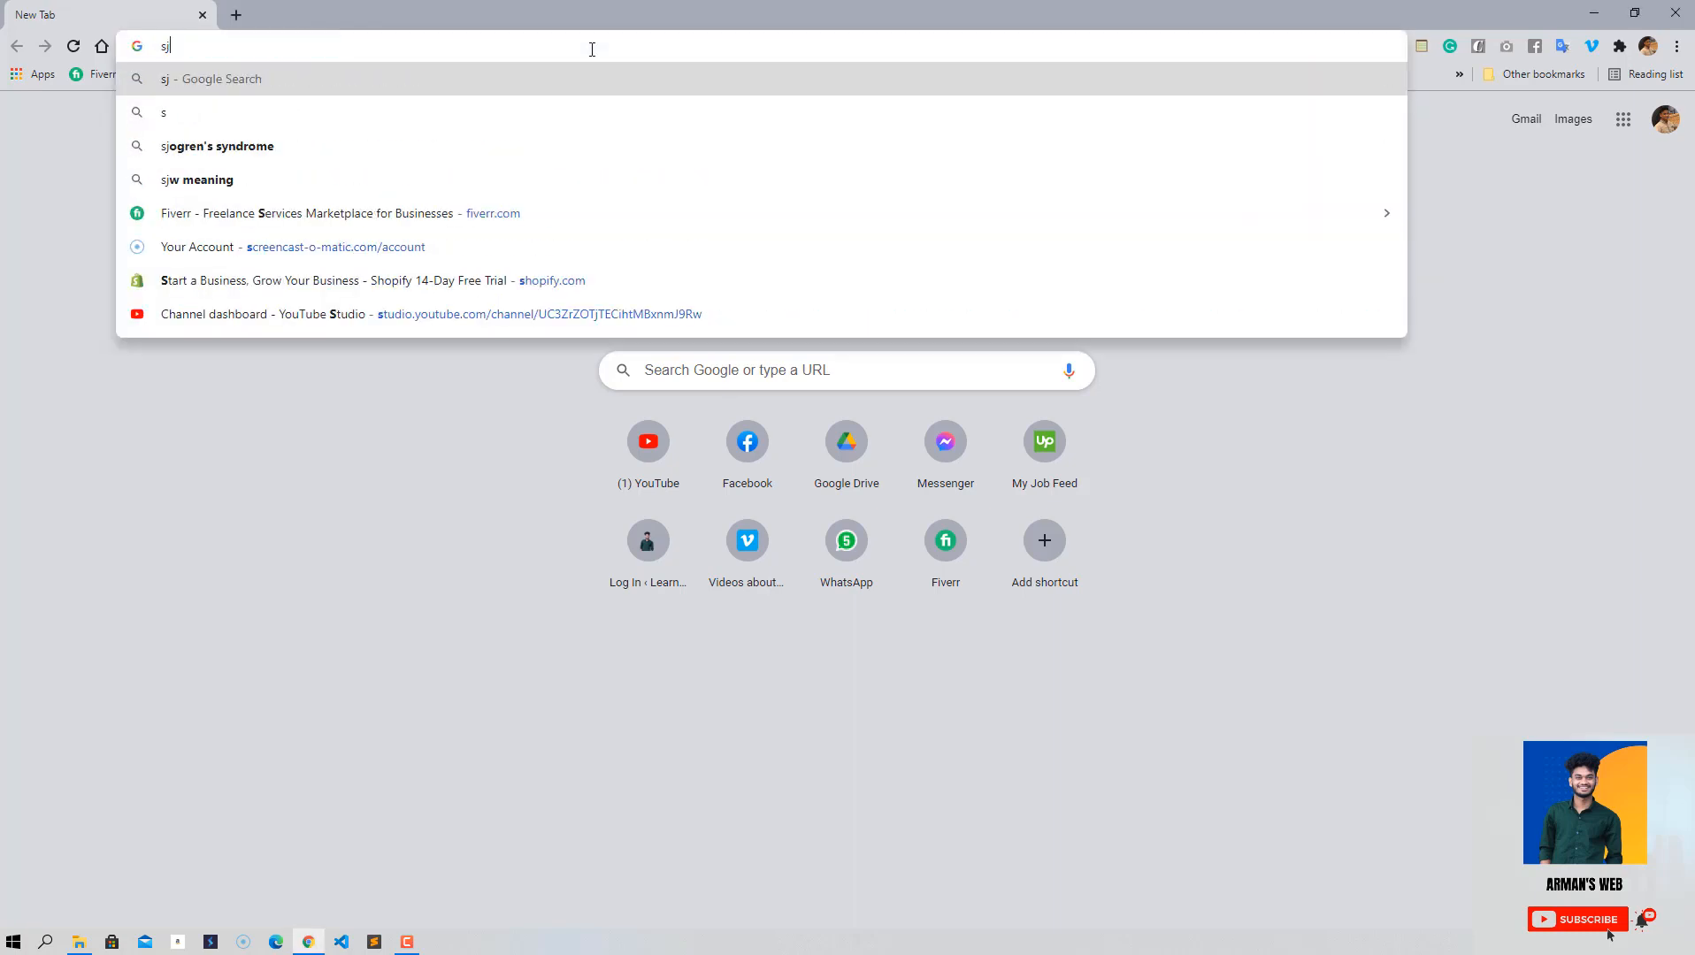
text(ify partne)
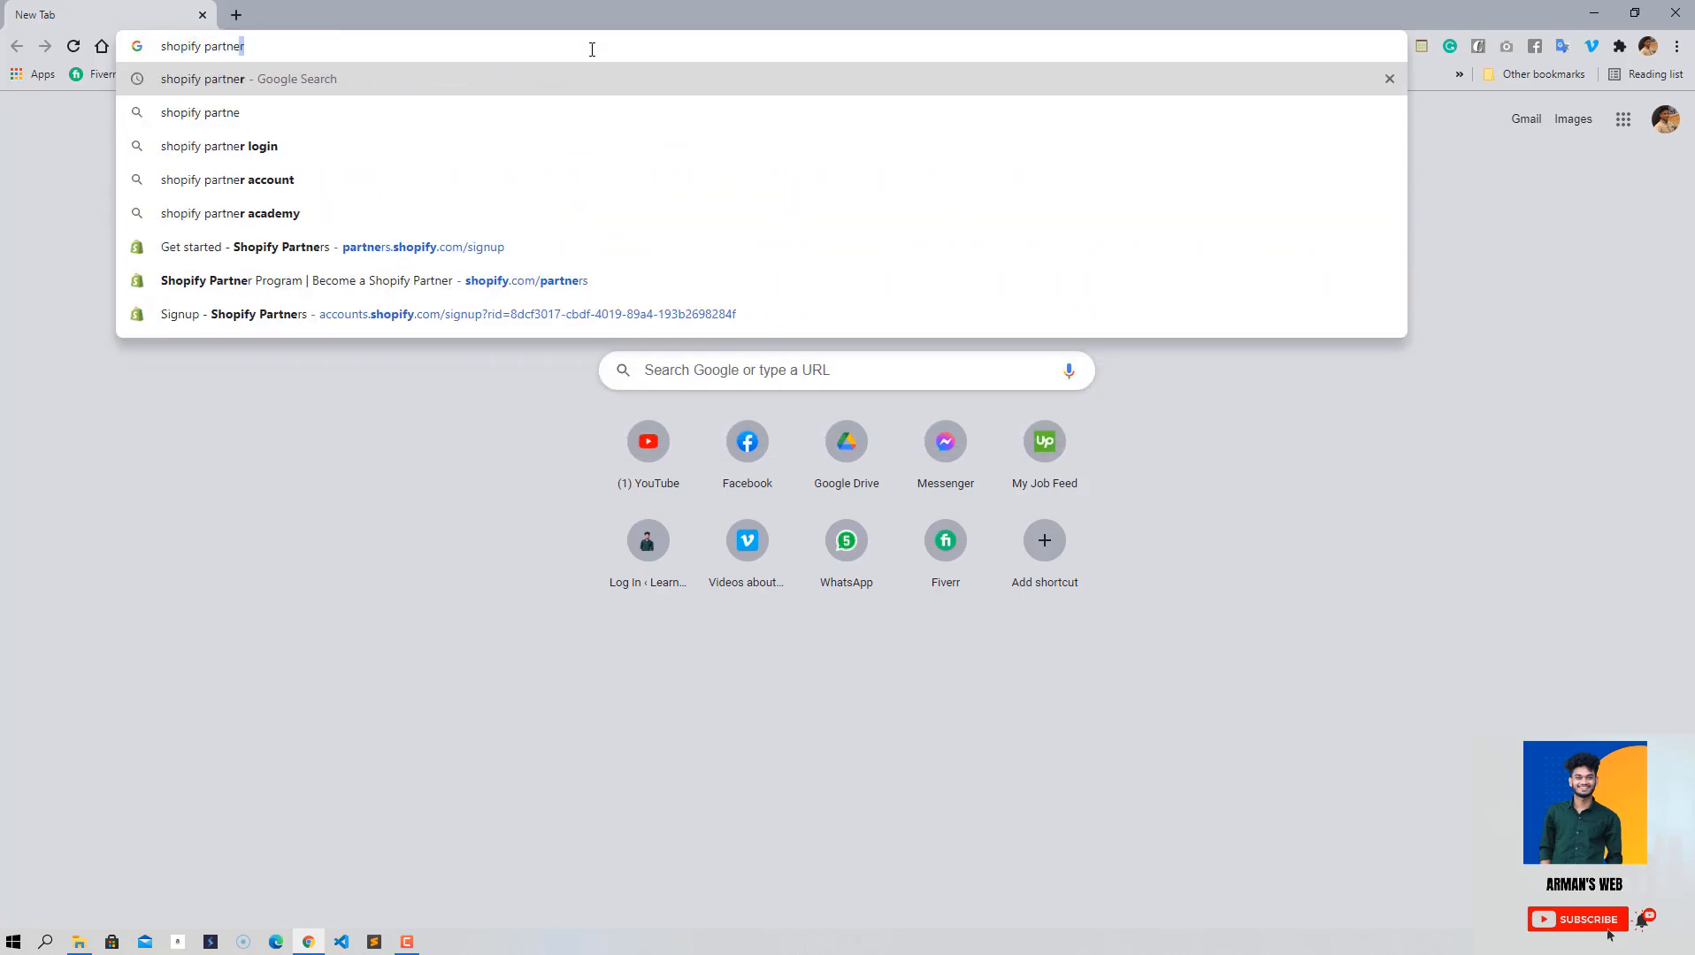
key(Return)
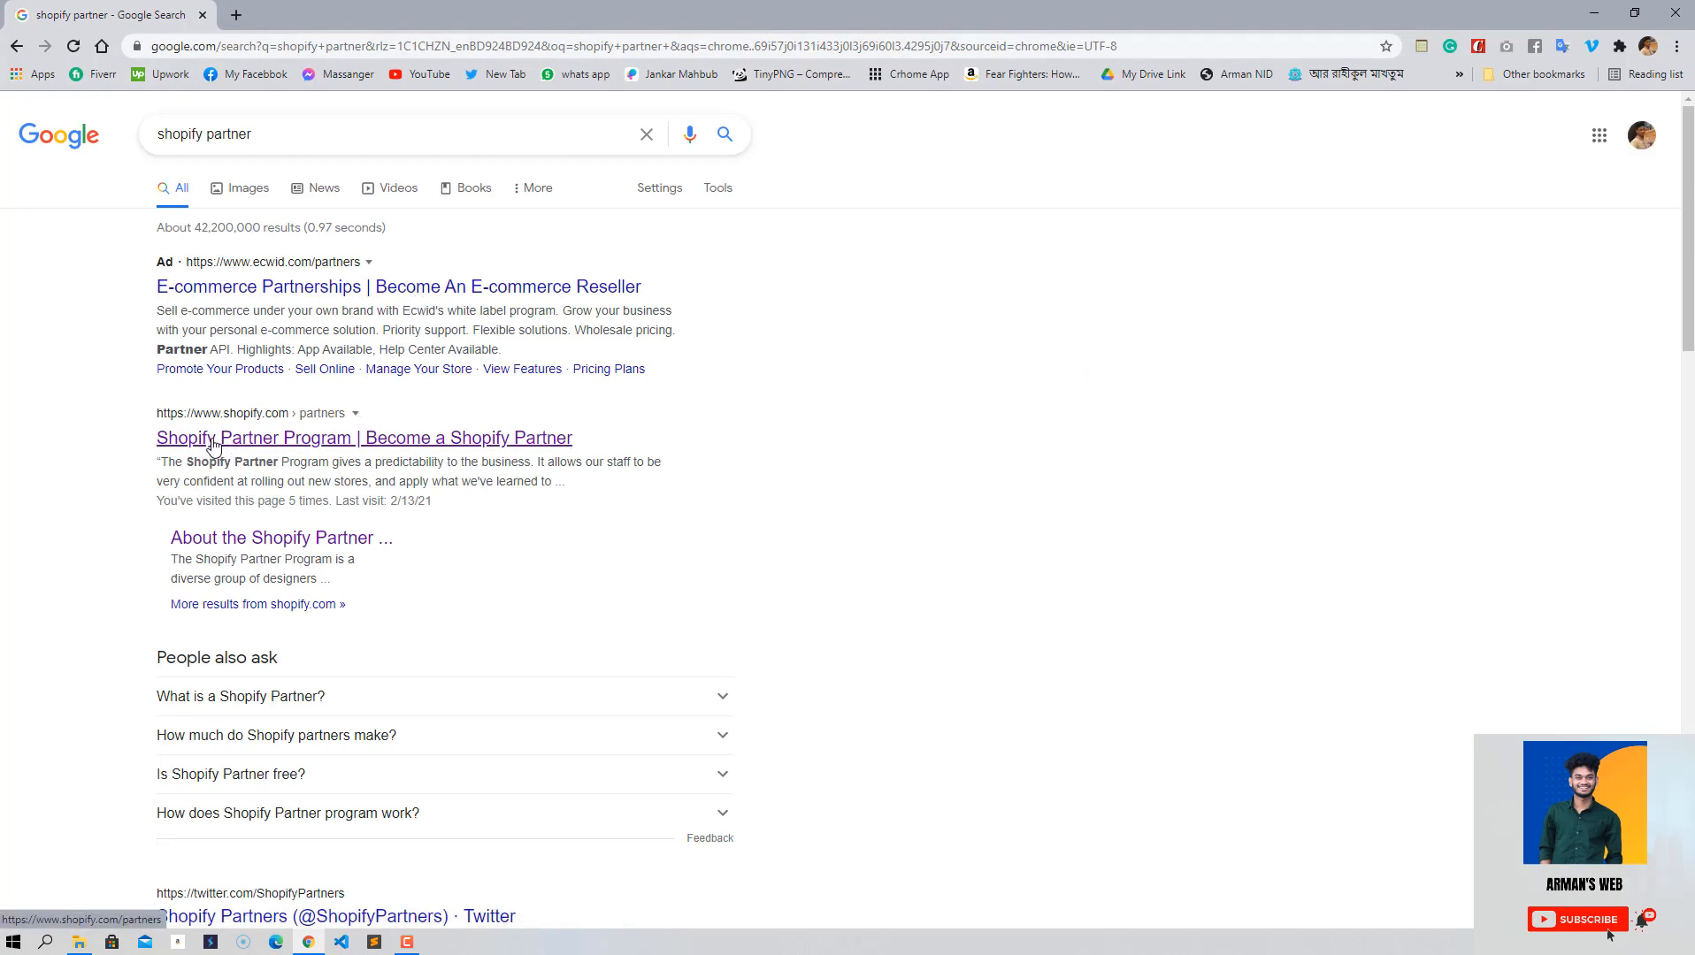
- Open the Shopify Partner Program search result in a new tab and look over its landing page
right_click(249, 442)
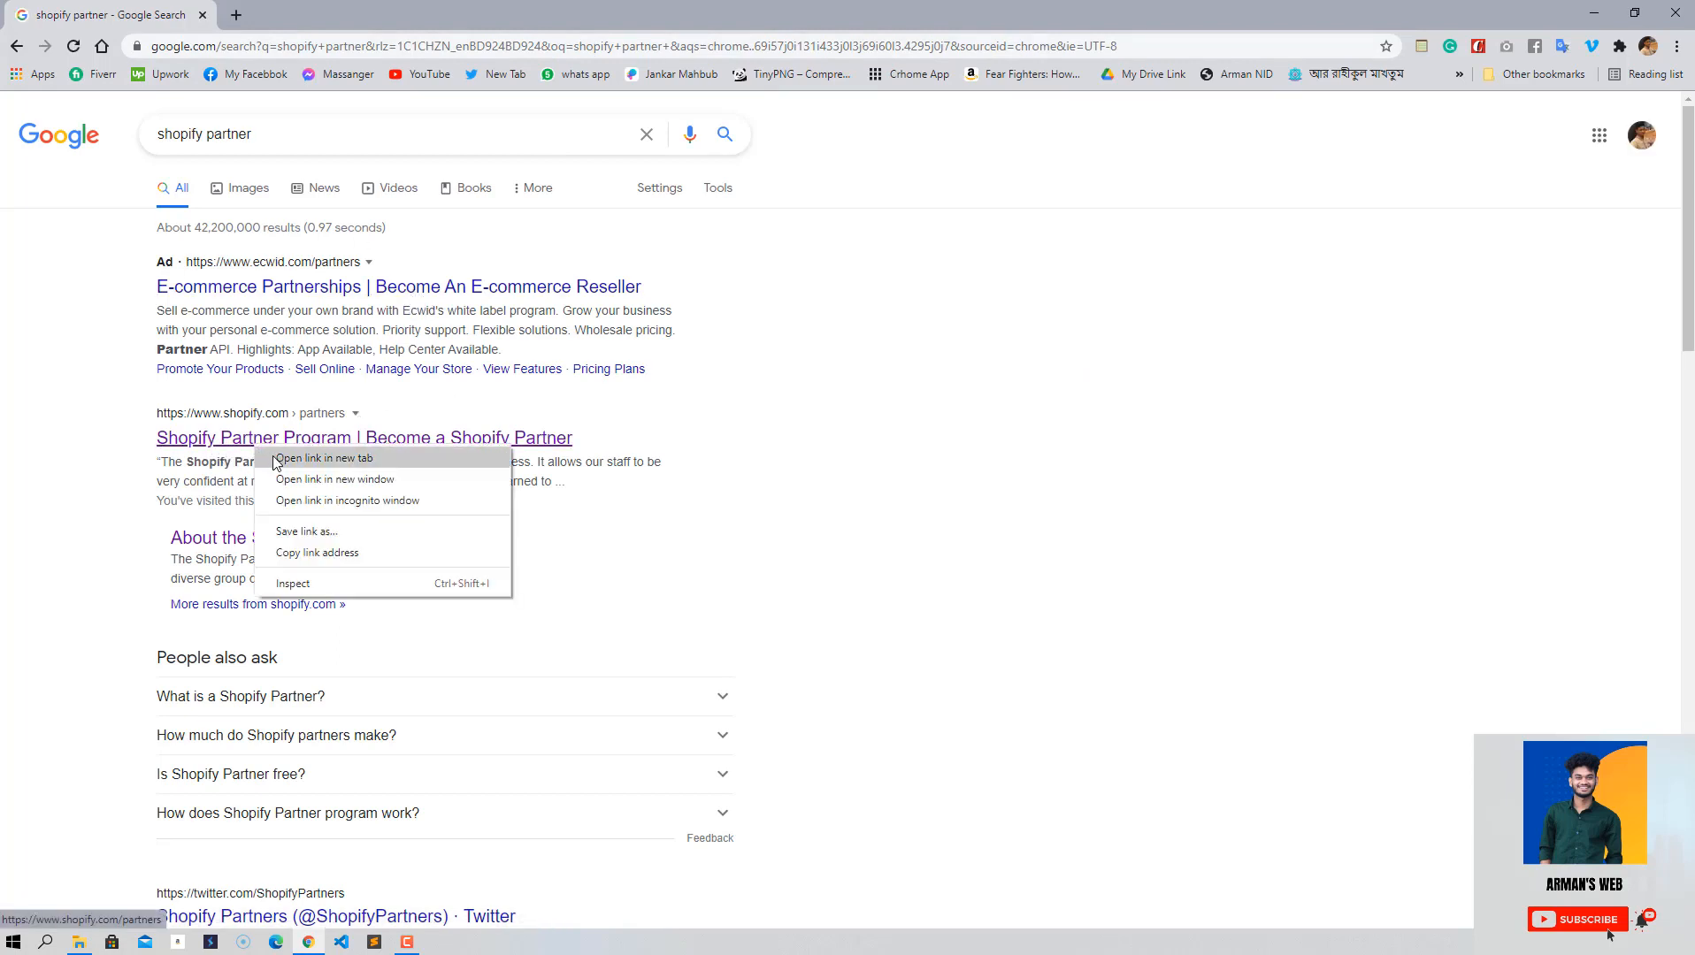
click(274, 457)
key(ctrl+Tab)
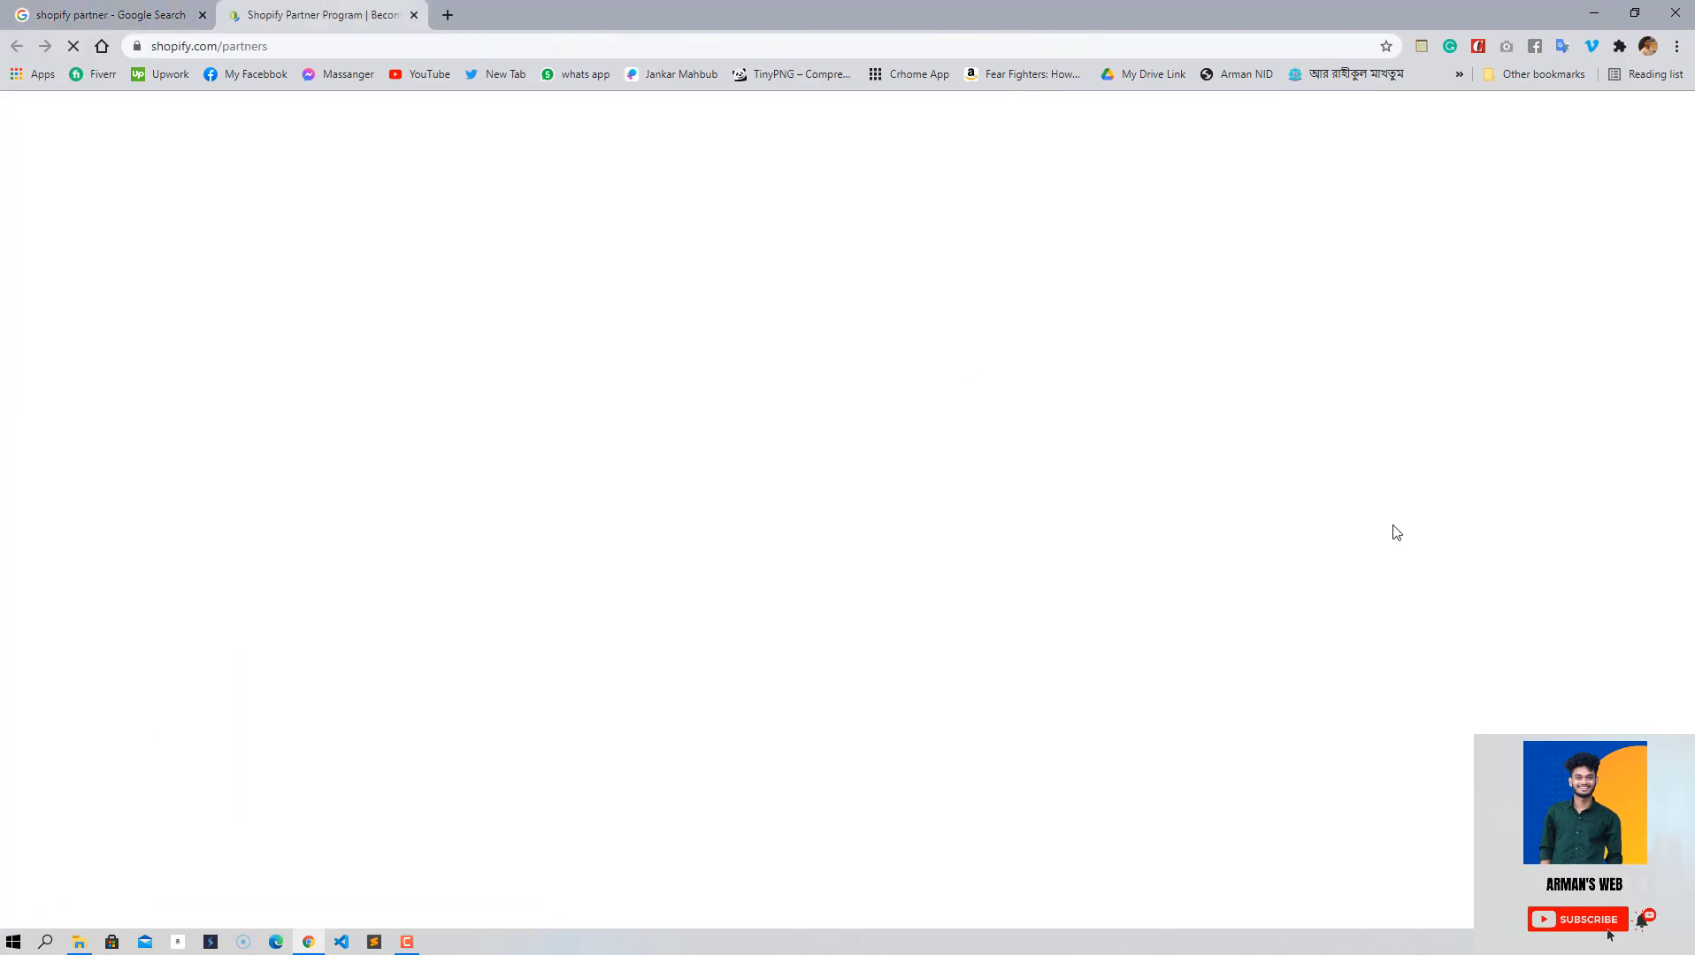
scroll(1417, 407, down, 5)
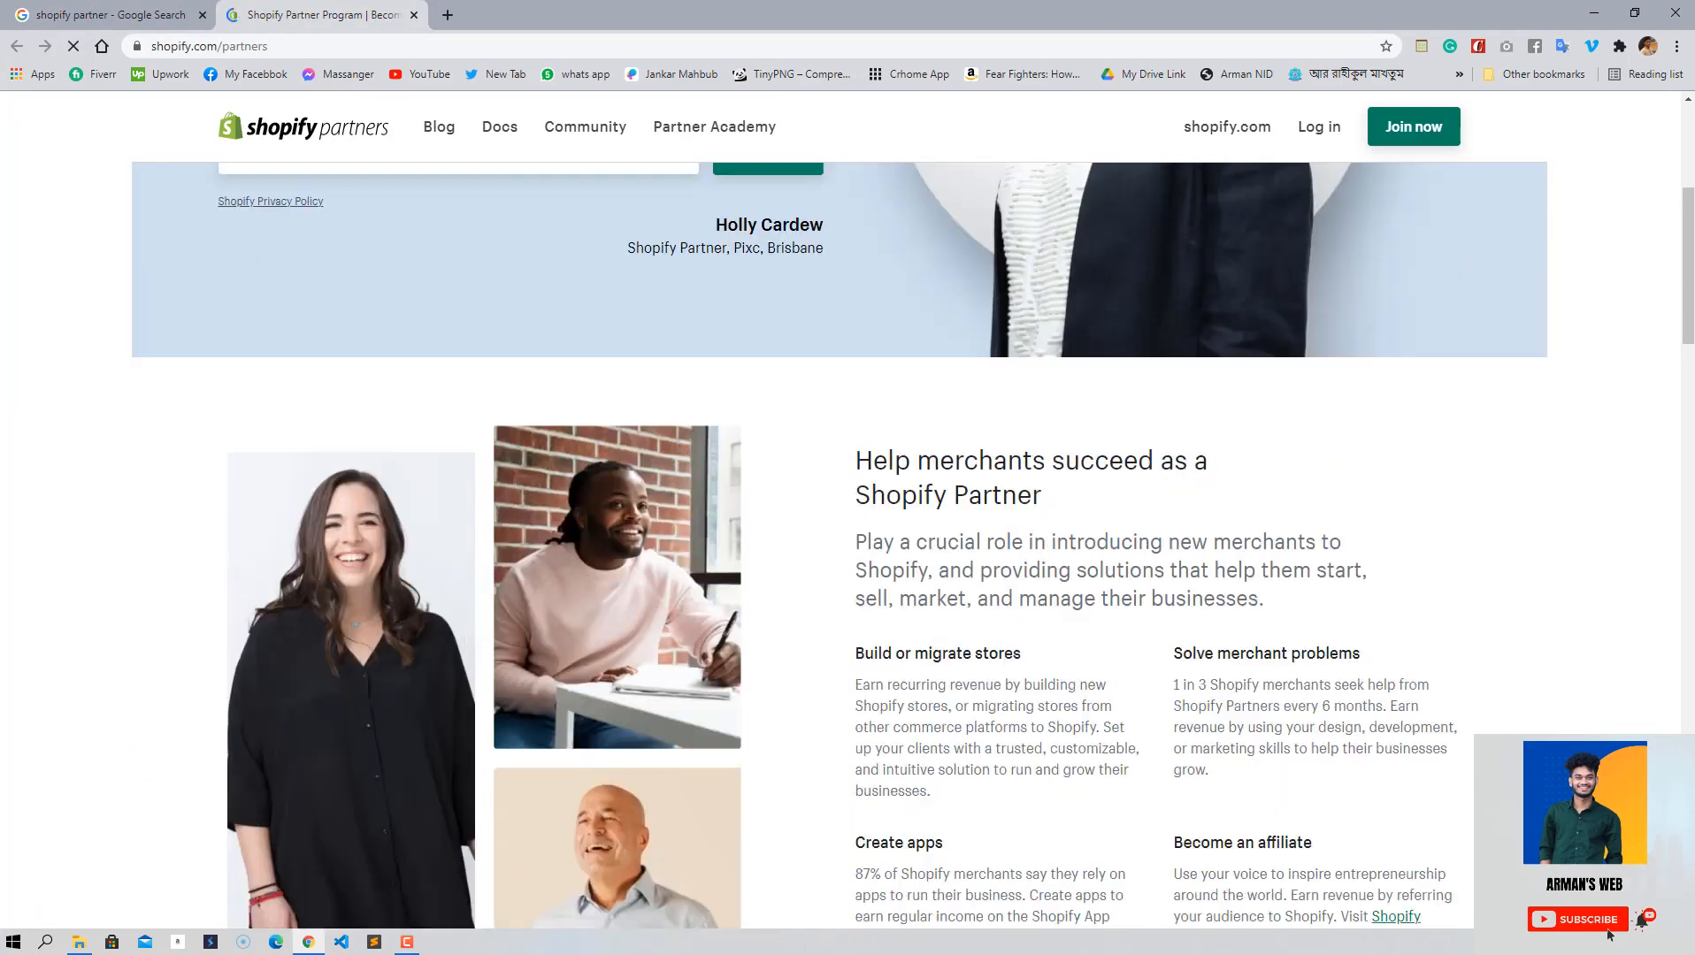
scroll(868, 697, up, 5)
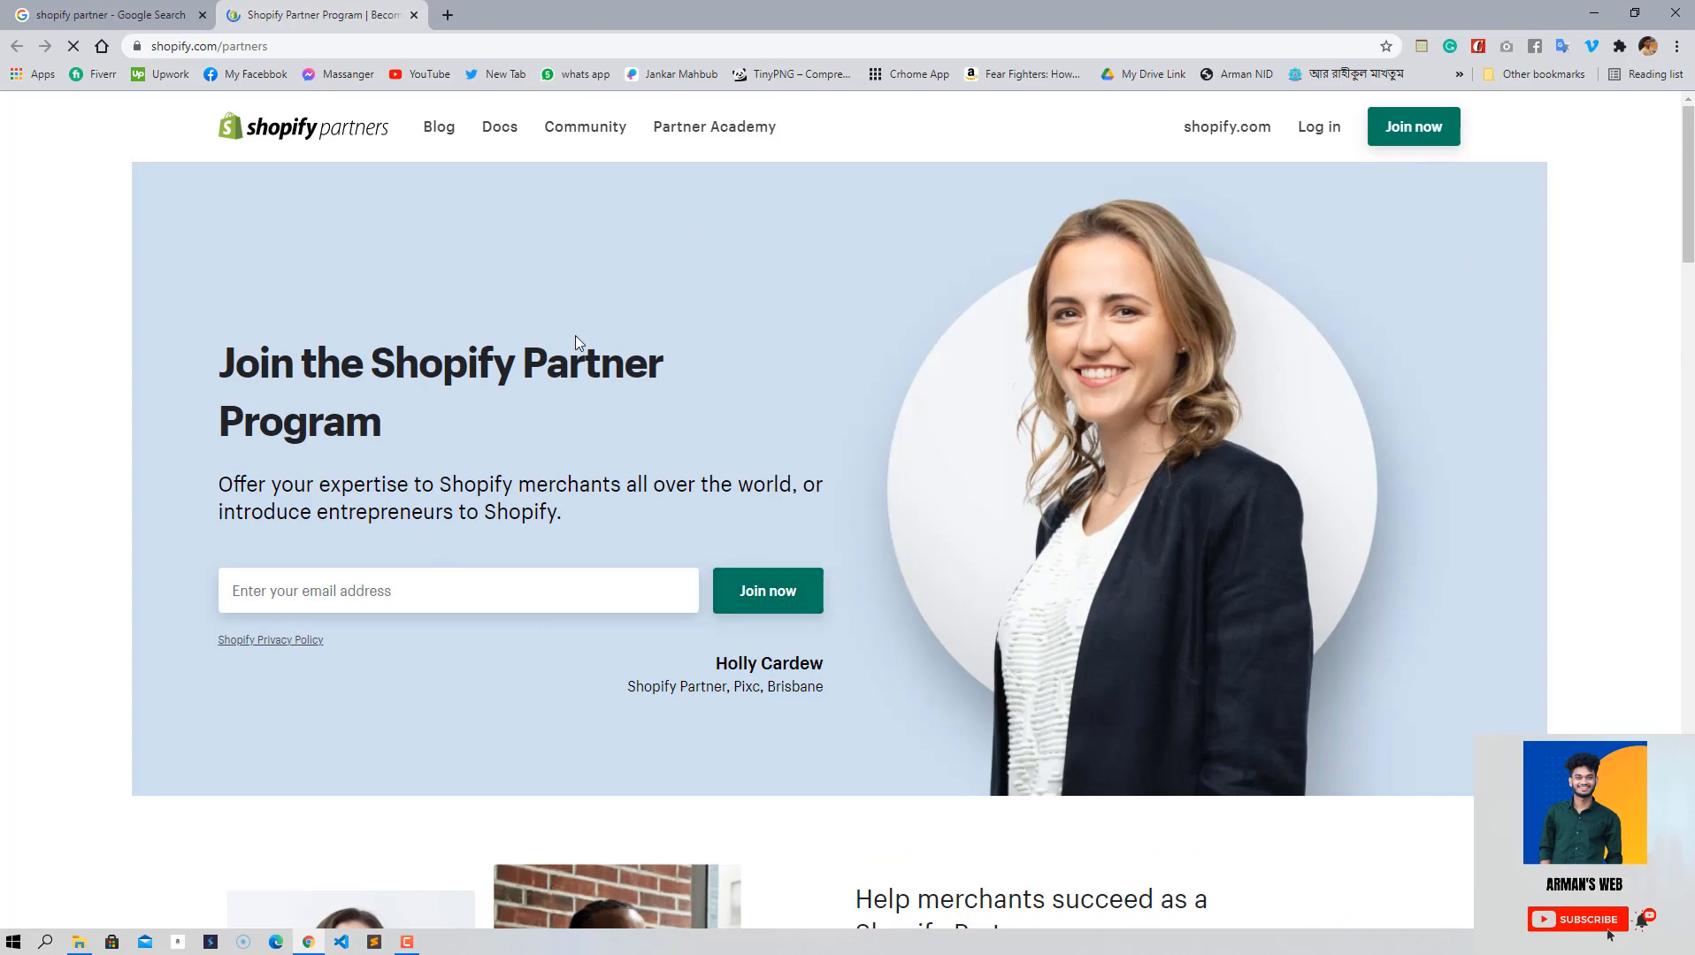
- Open temp-mail.org in another new tab and copy the generated temporary email address
click(446, 14)
click(455, 44)
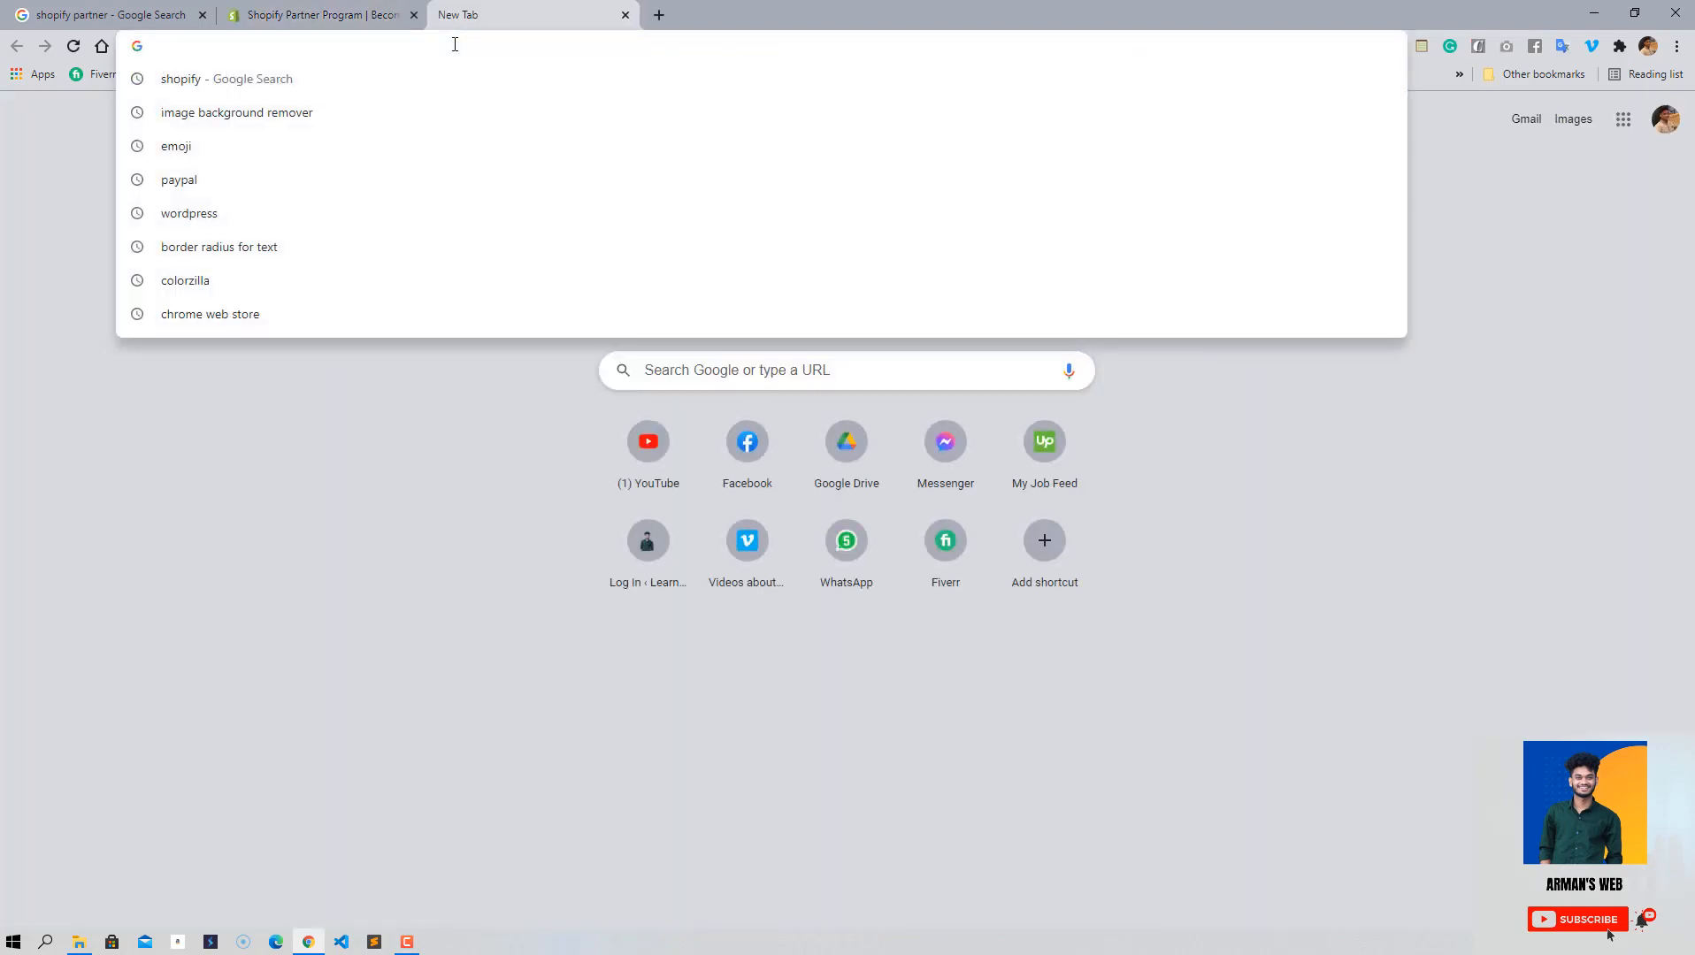
text(temp)
key(Return)
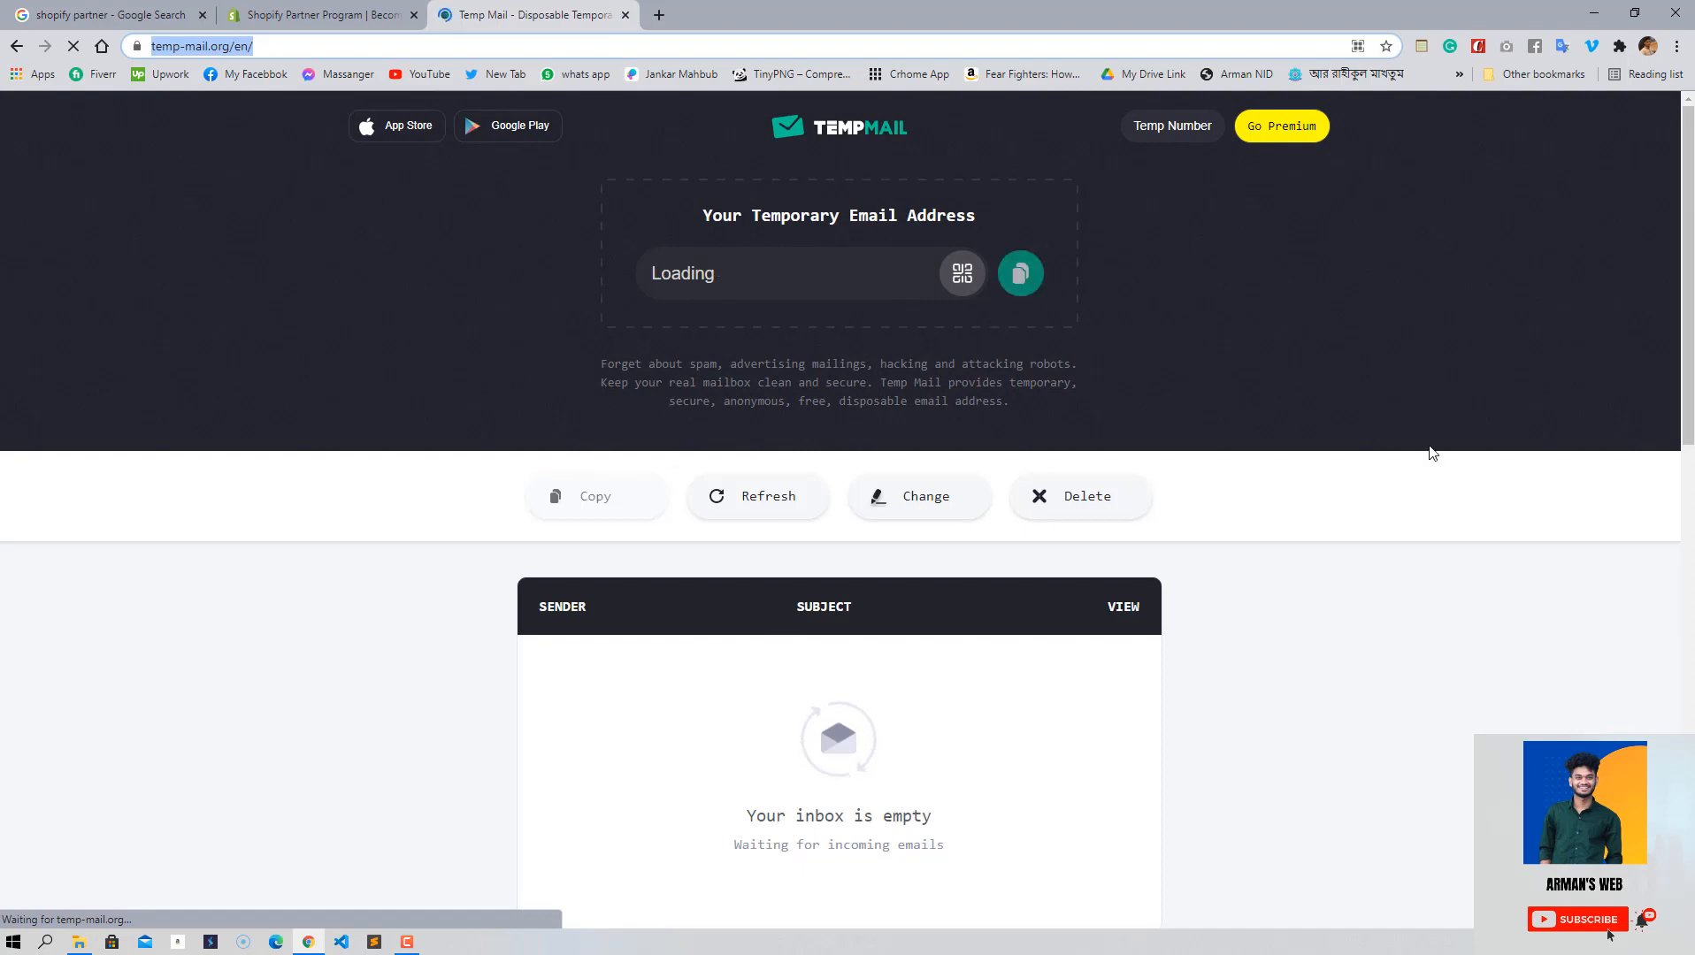
click(1019, 274)
- Enter the copied temporary email address in the Shopify Partner Program's join form and submit it
click(318, 15)
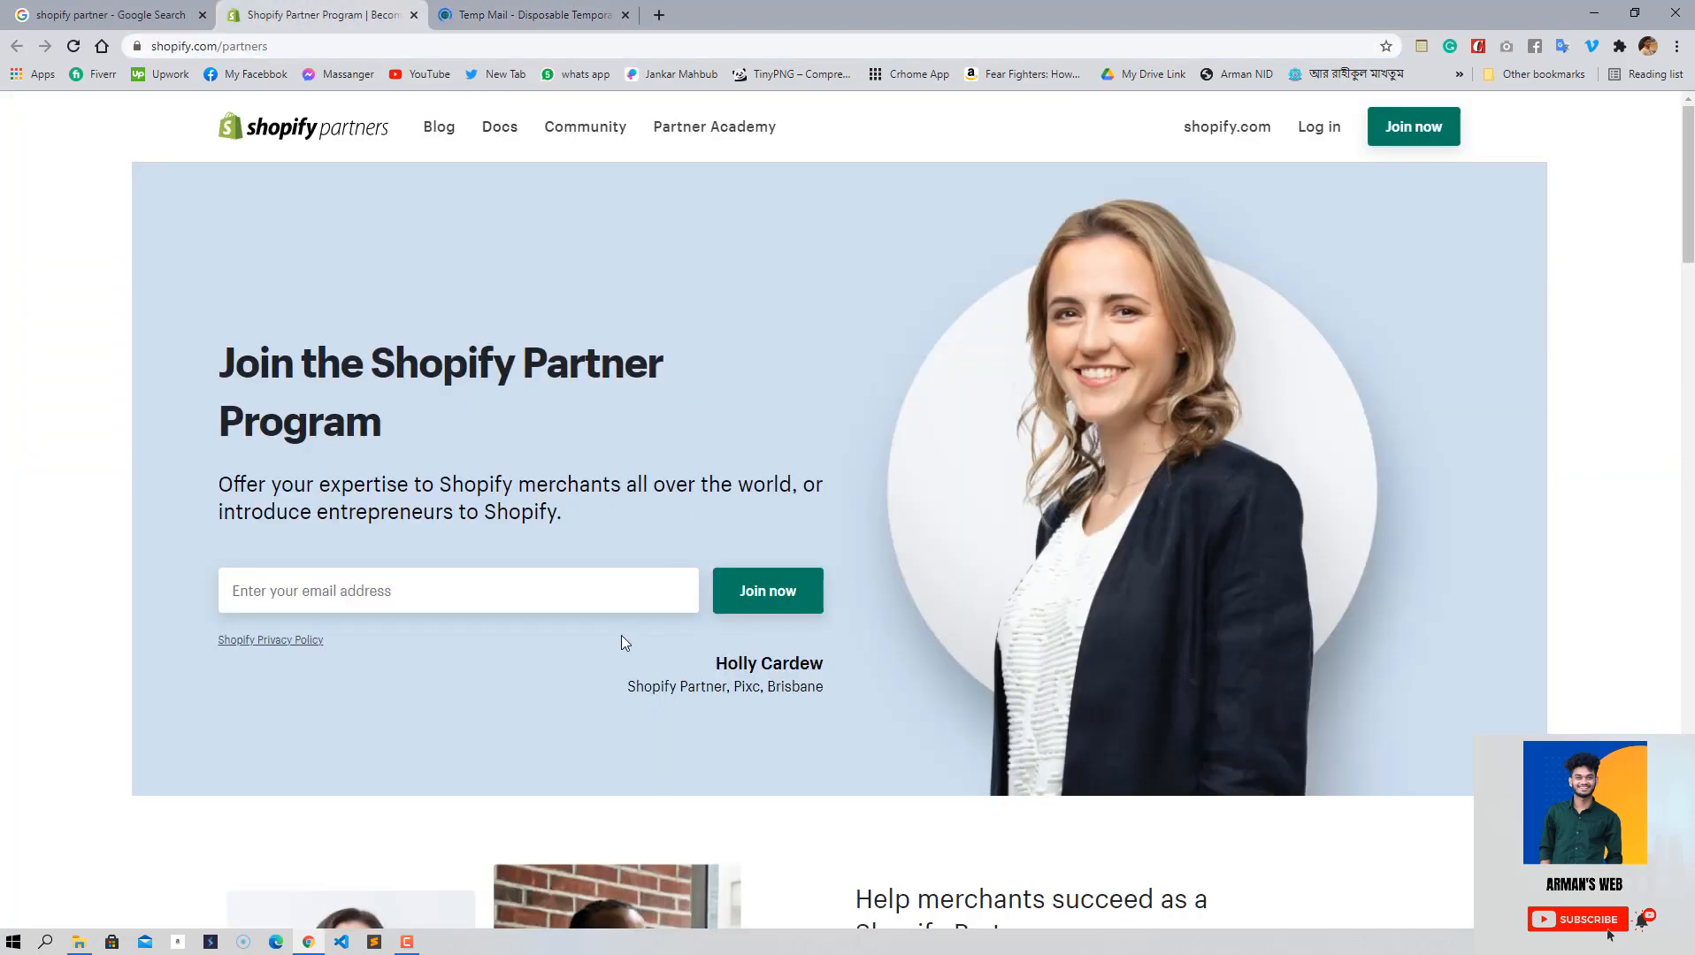
click(454, 594)
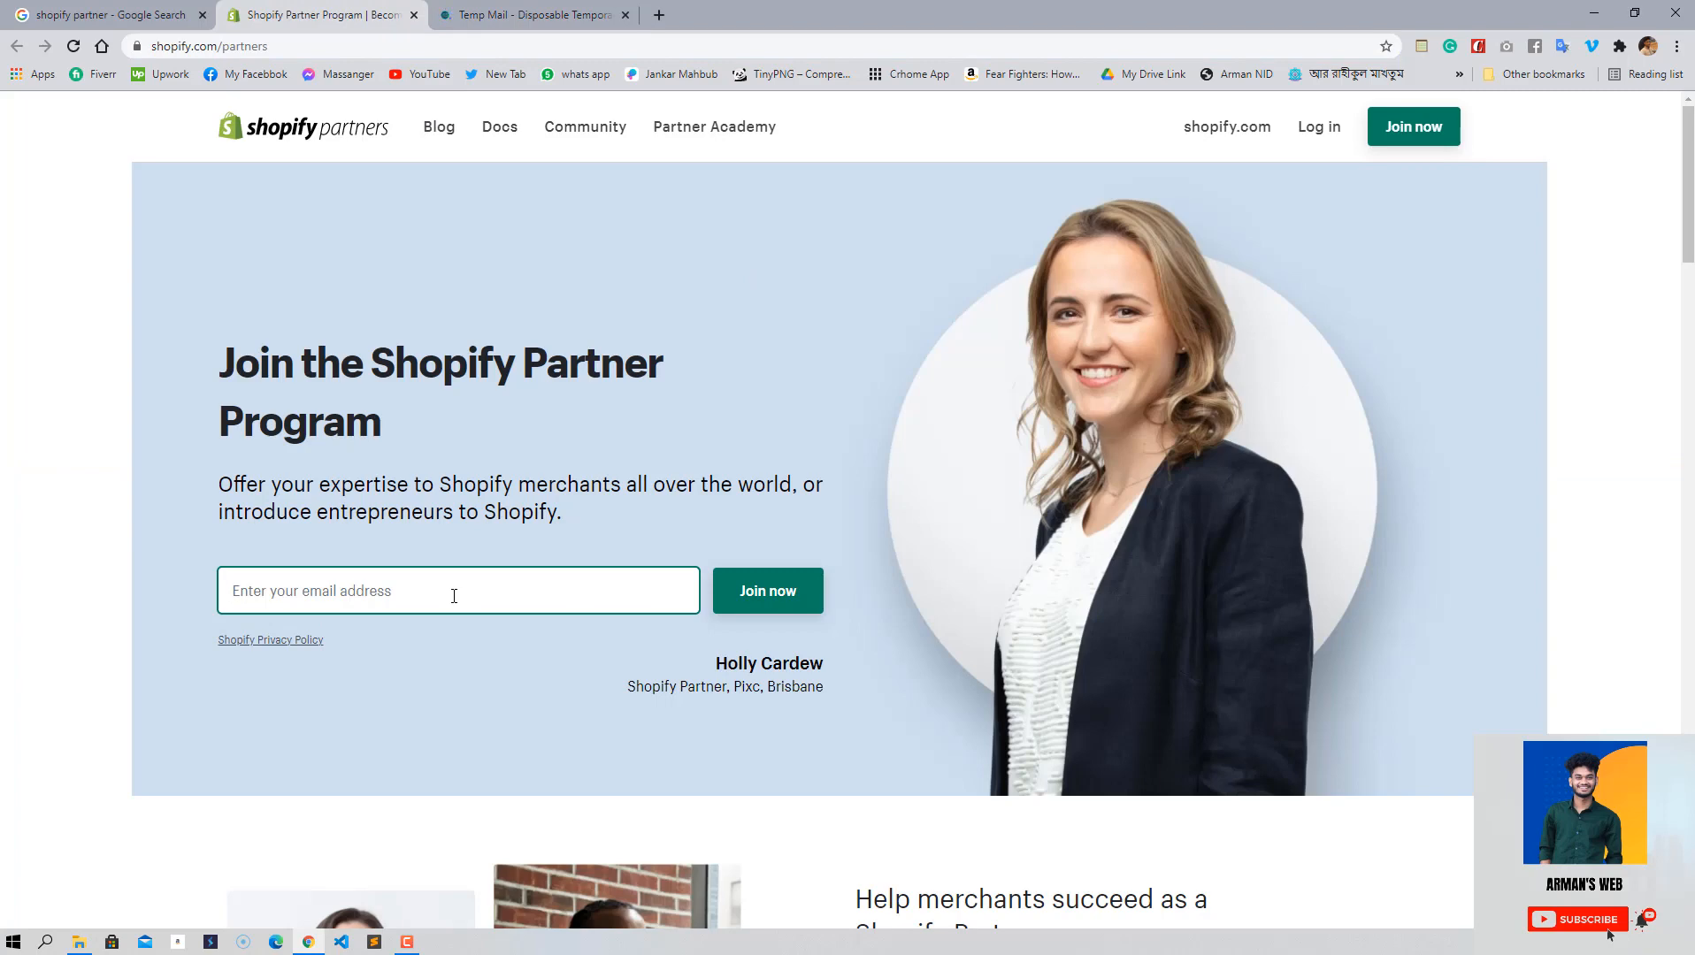
key(ctrl+v)
click(730, 589)
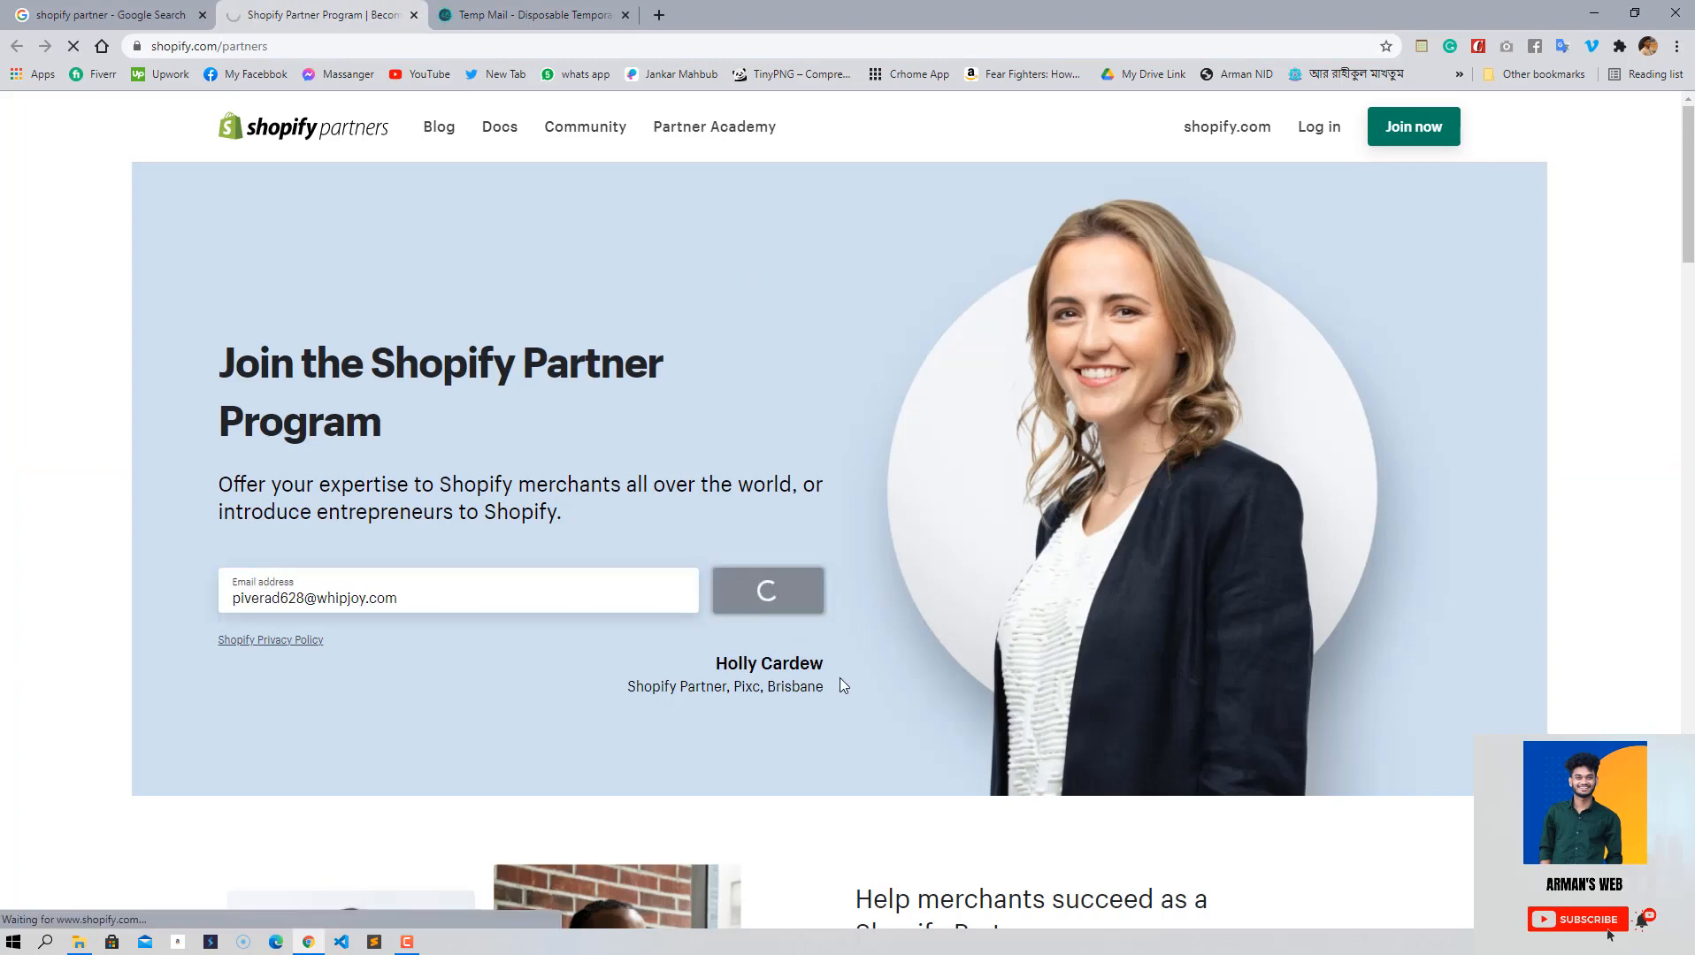
scroll(840, 683, down, 4)
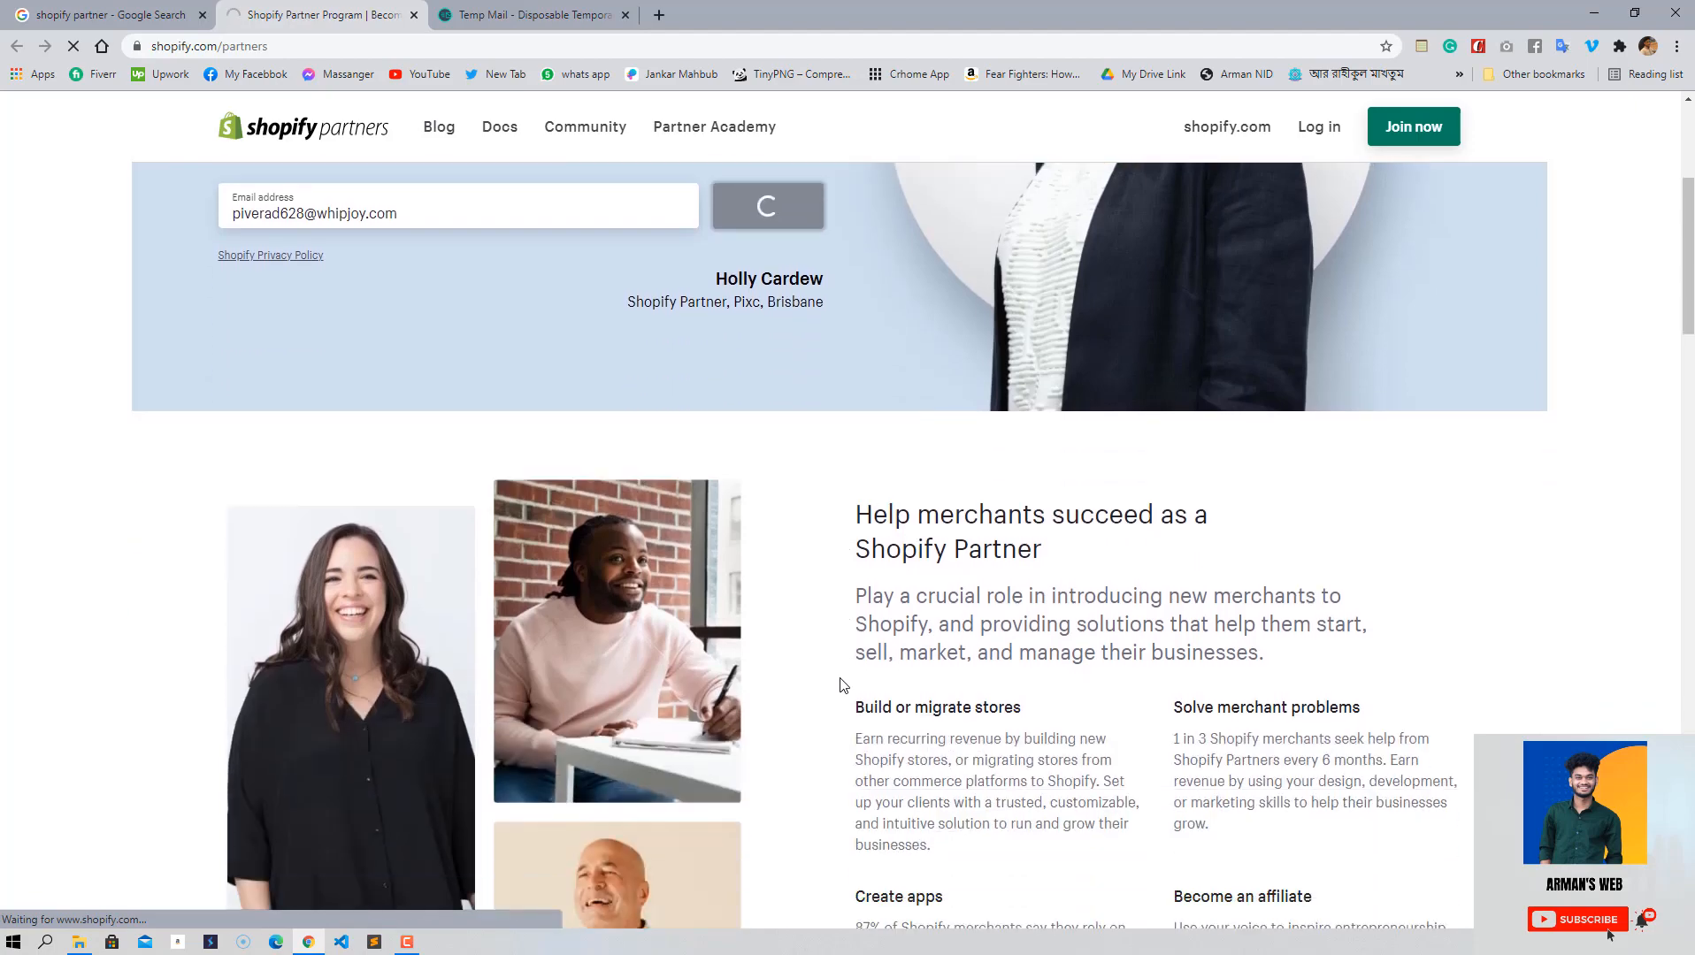
scroll(843, 684, down, 2)
scroll(841, 684, up, 7)
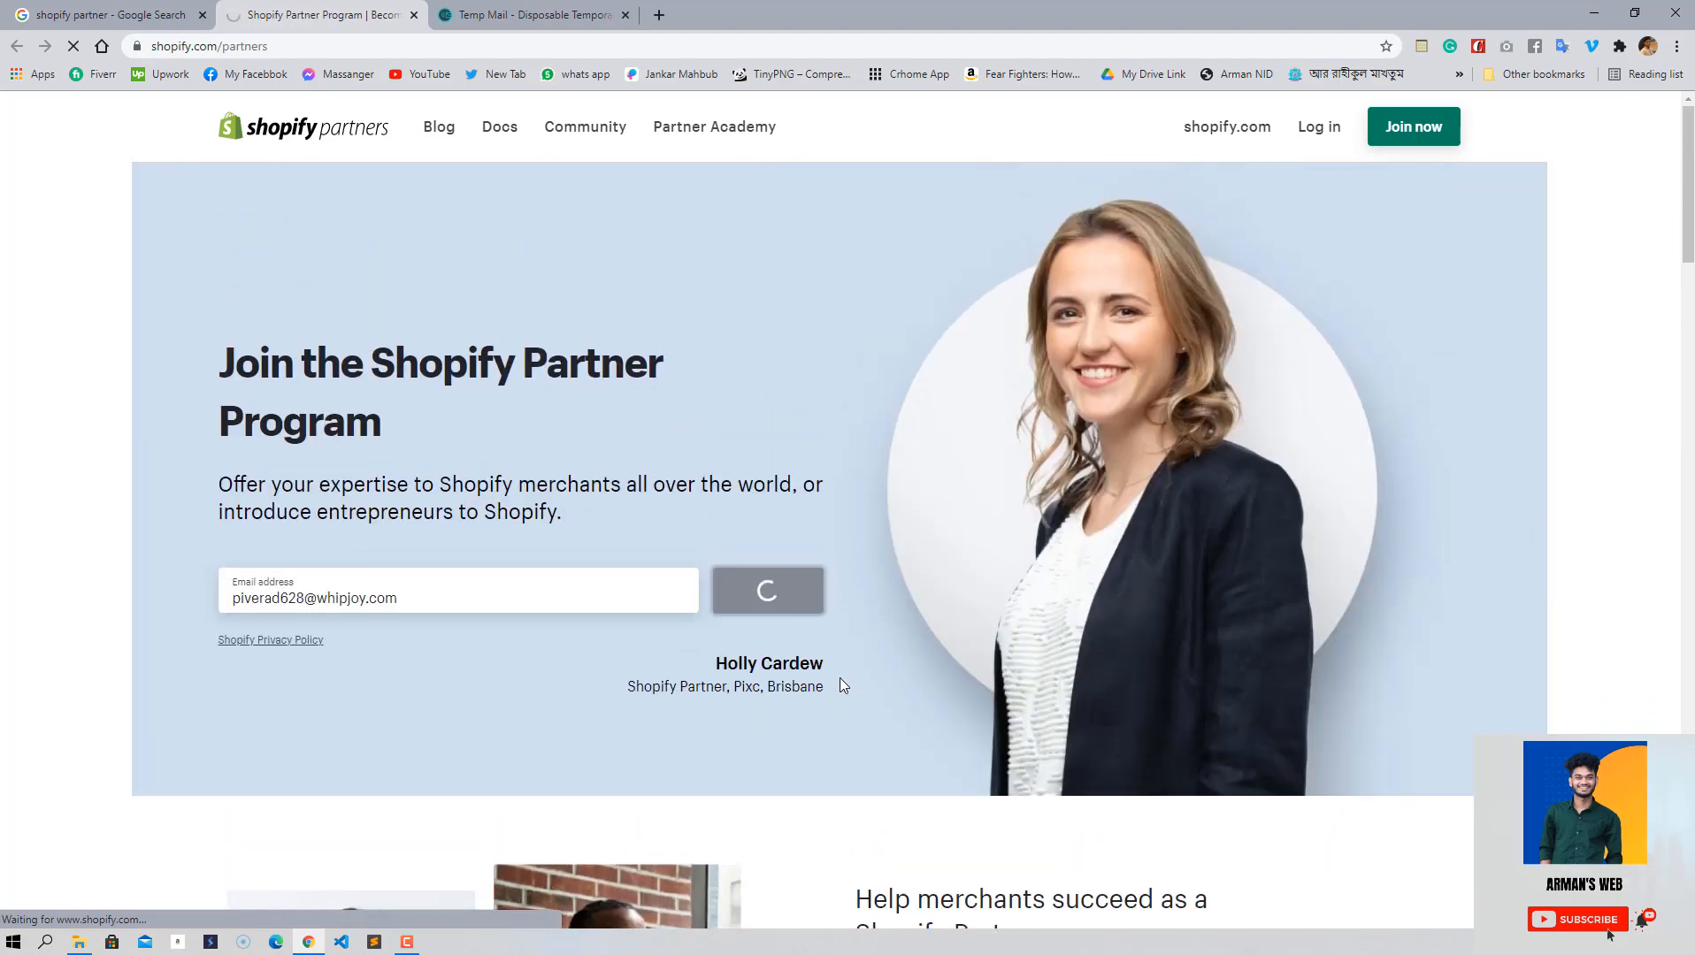
- Log in to Shopify Partners with the temporary email's account by entering its account password, and save the password in the browser
scroll(522, 604, down, 2)
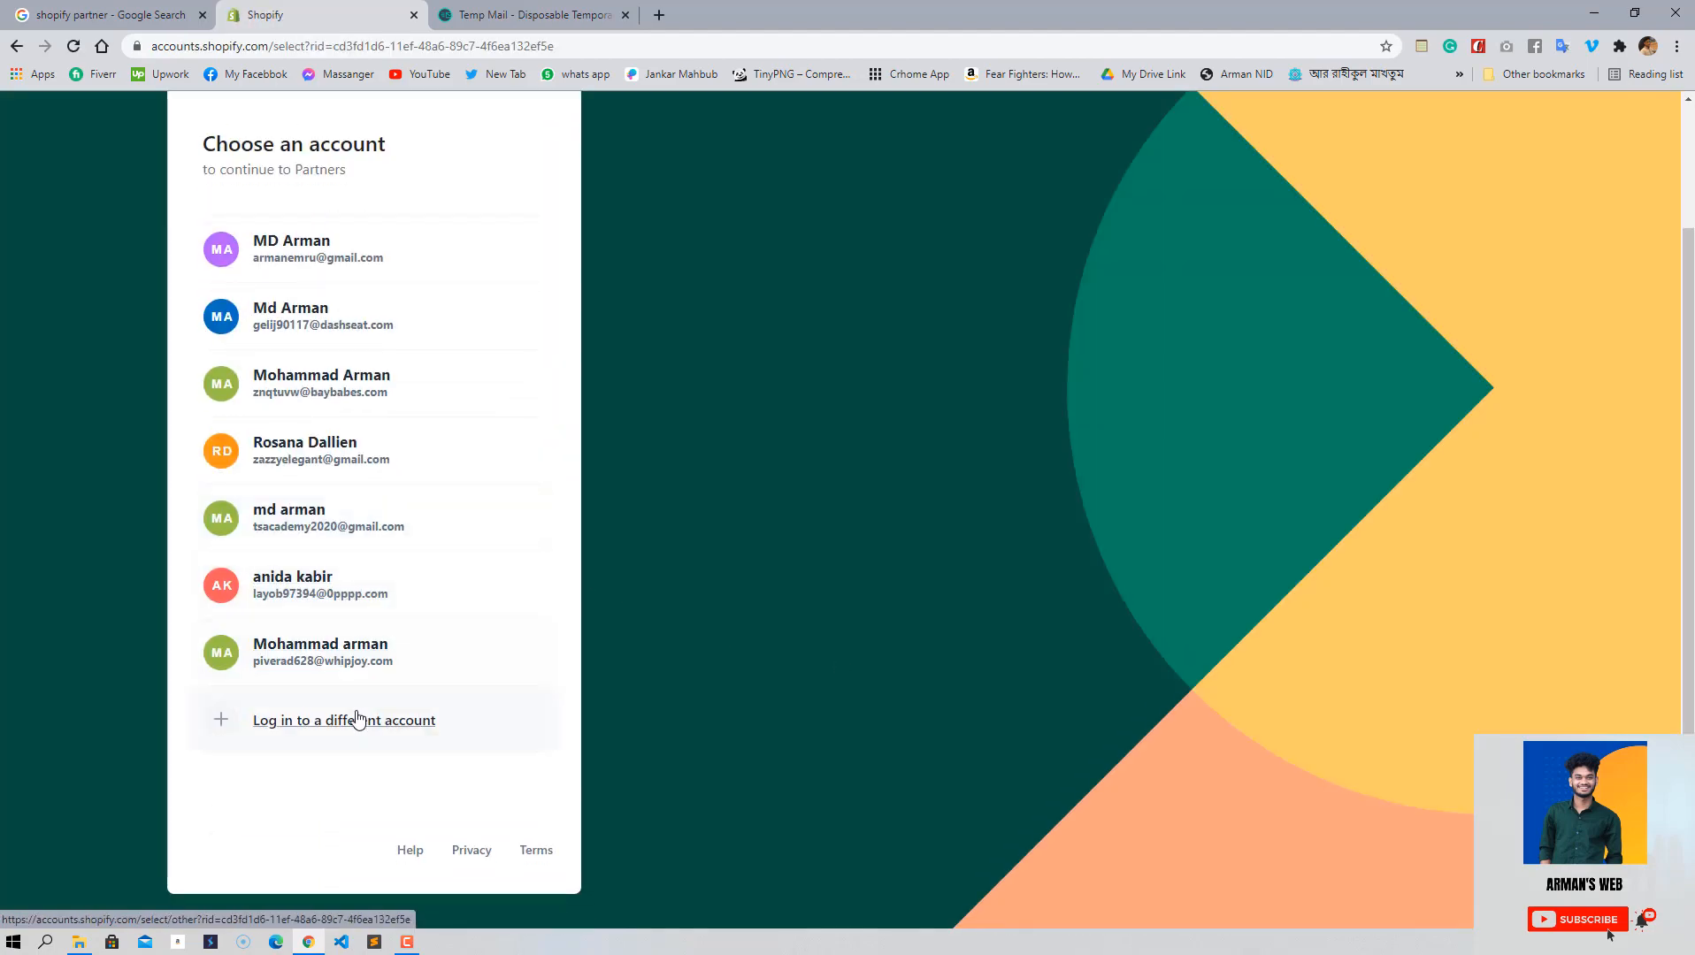
click(343, 719)
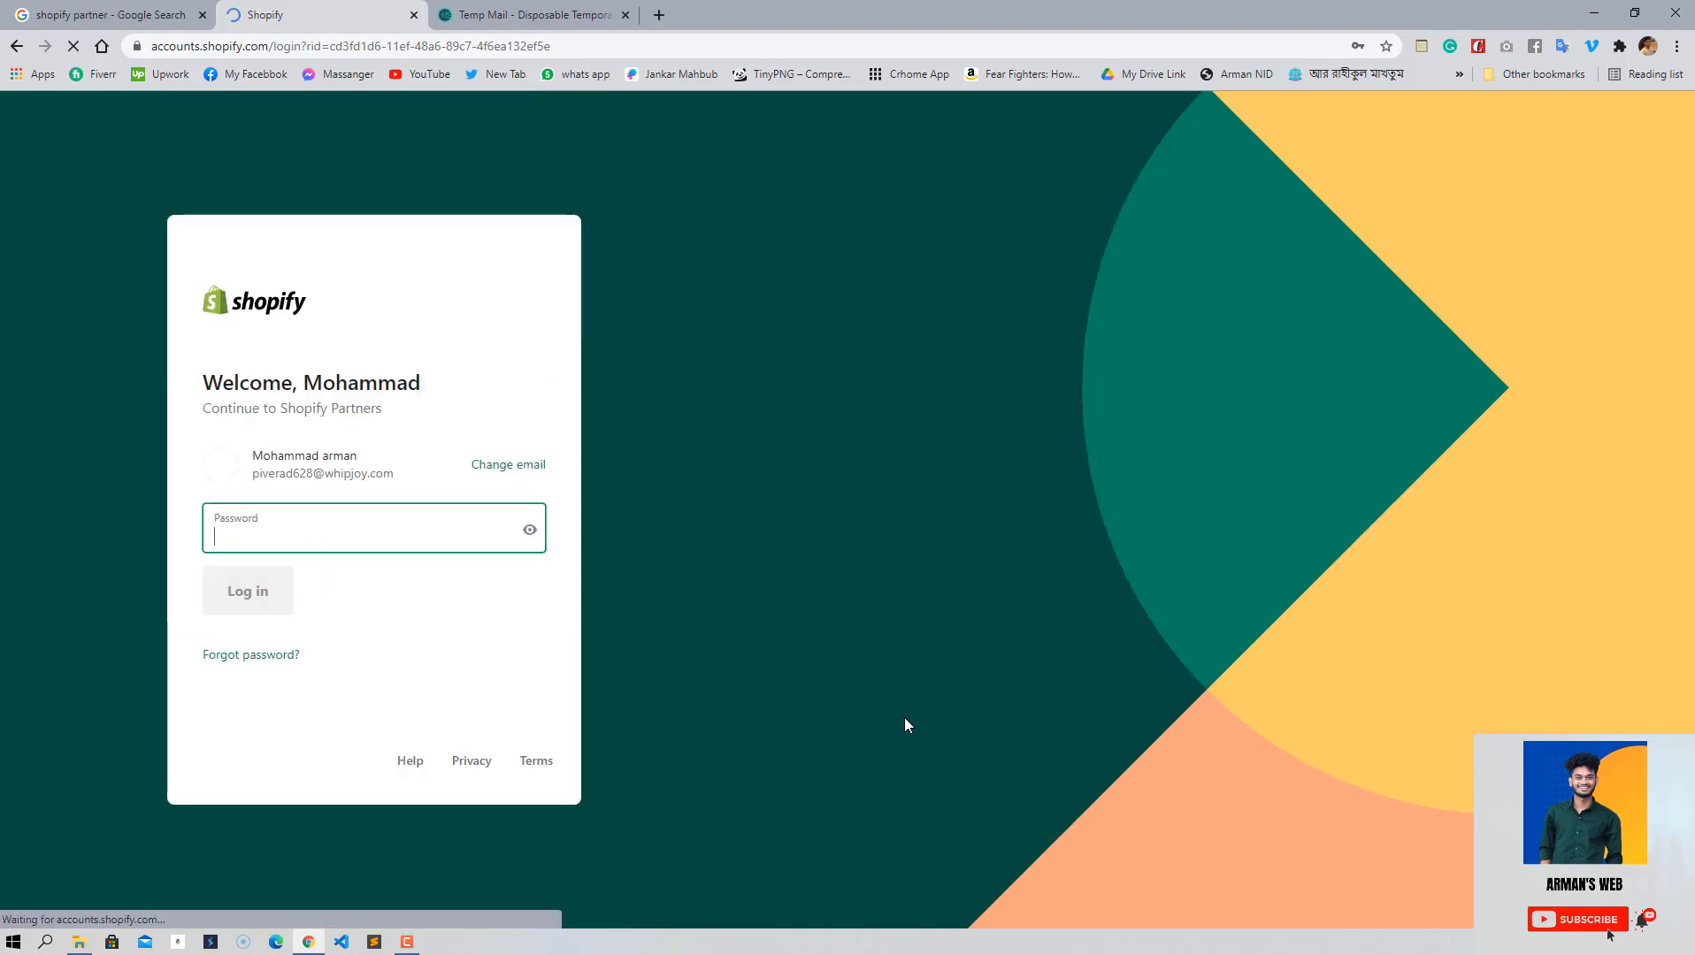
click(268, 527)
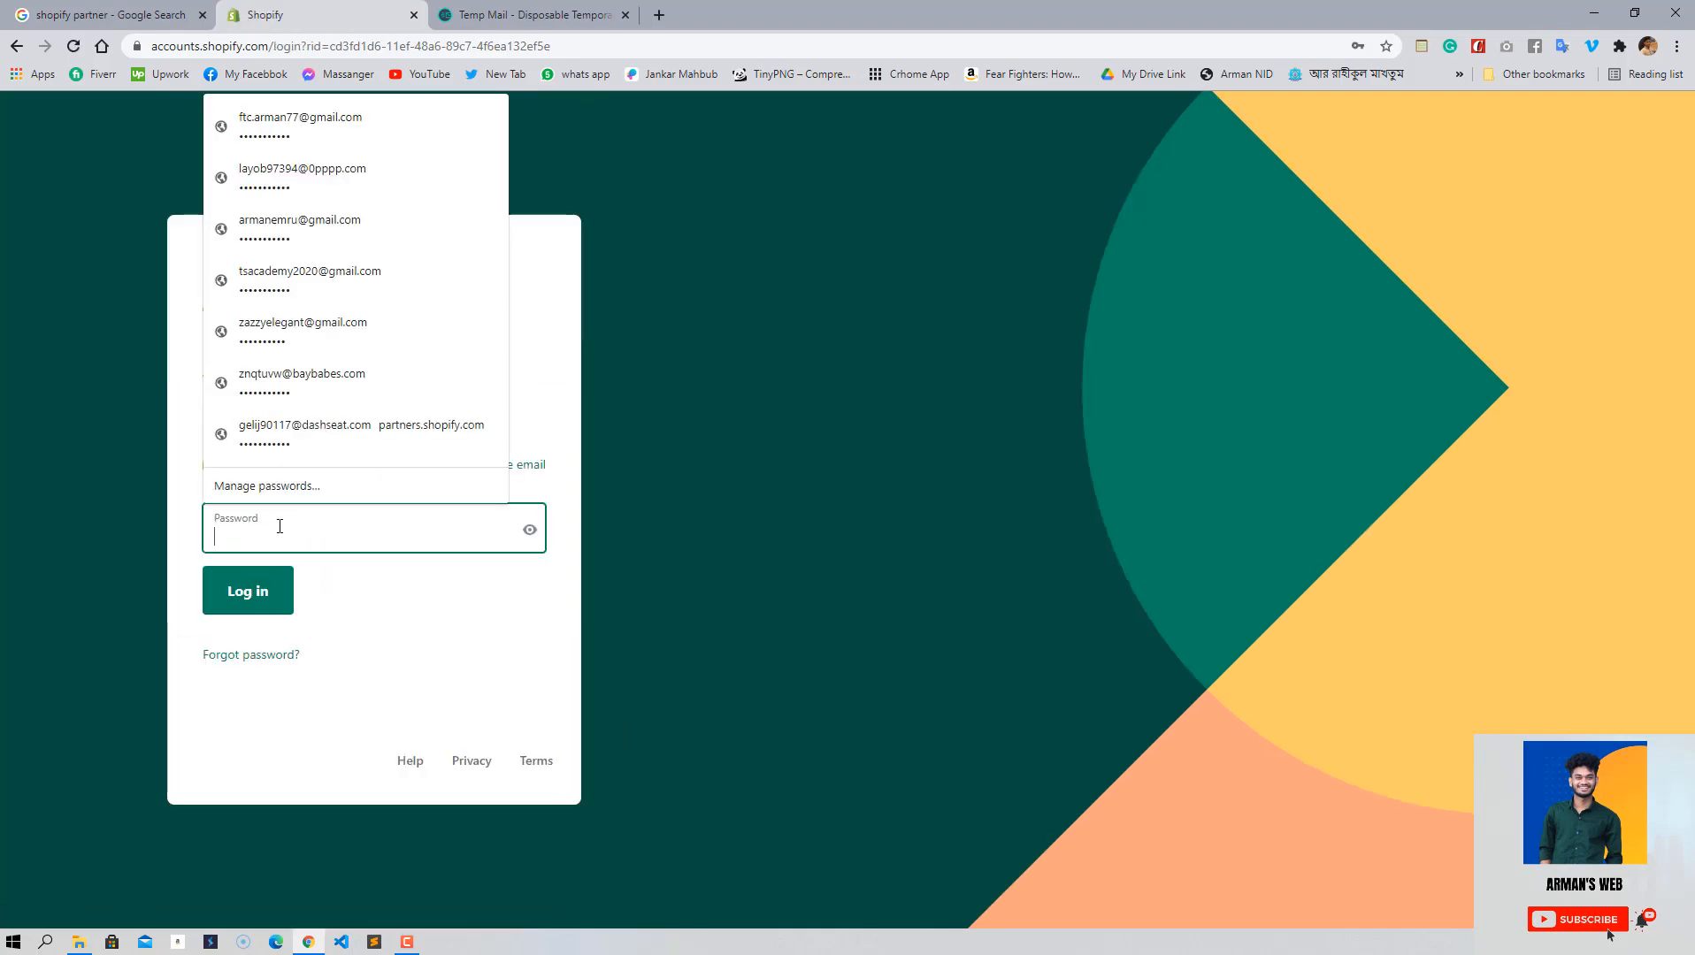
text(****)
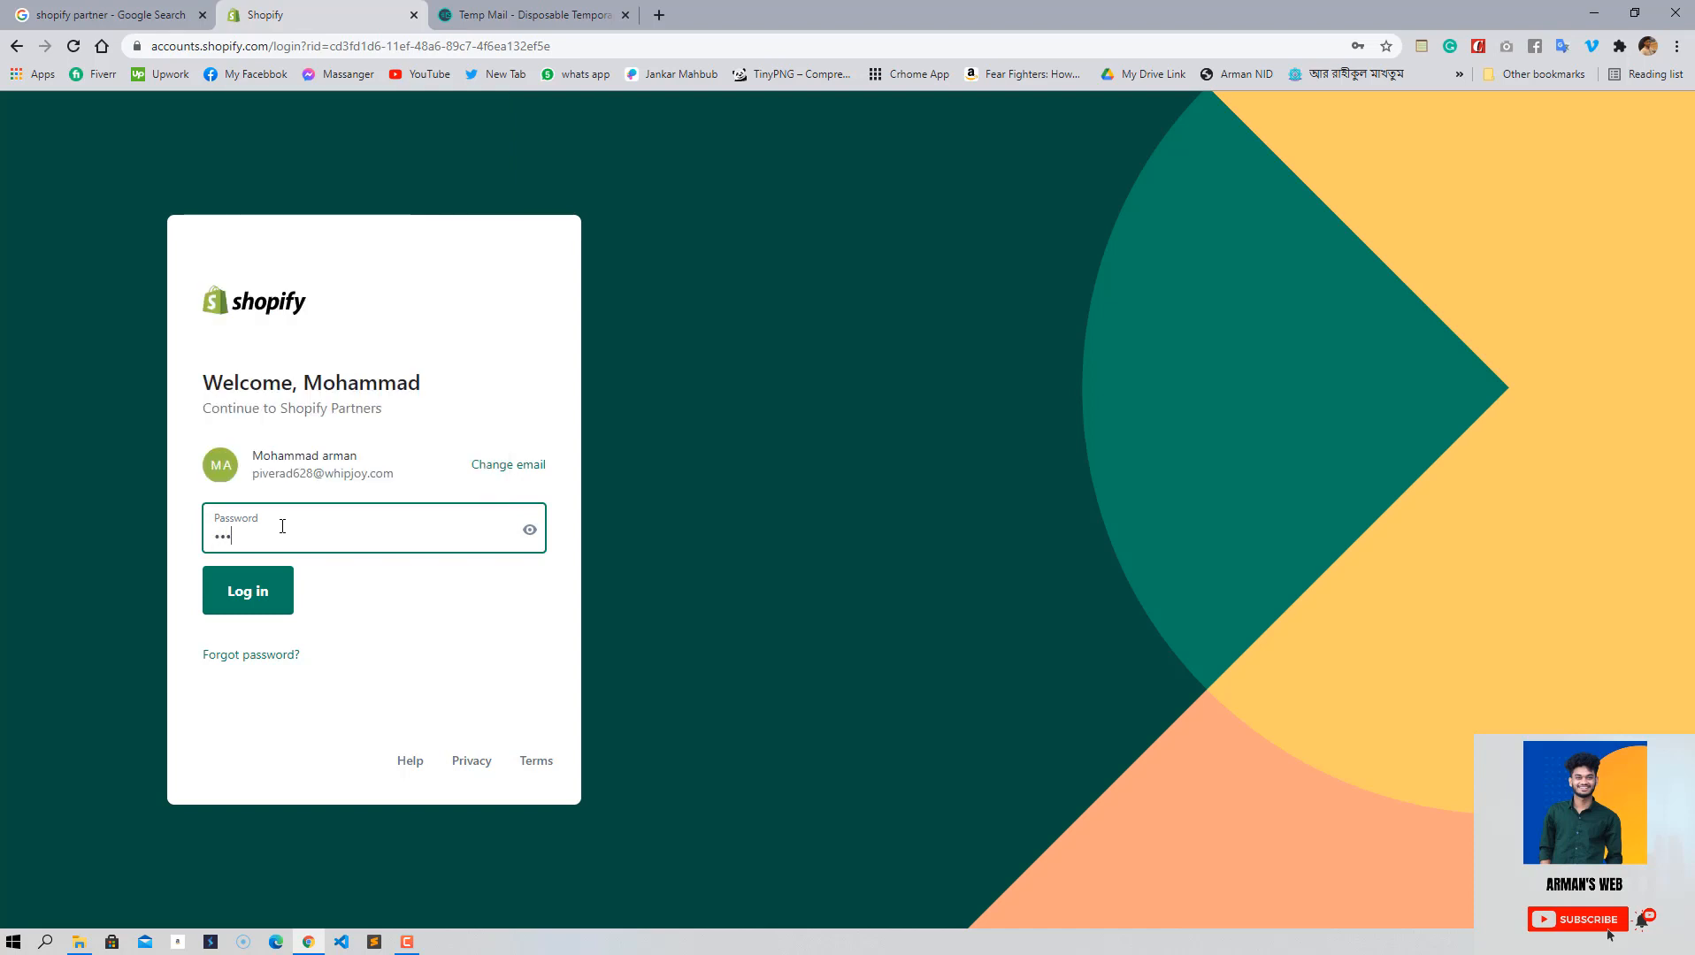
key(BackSpace)
text(***)
key(BackSpace)
key(BackSpace)
text(***)
click(255, 593)
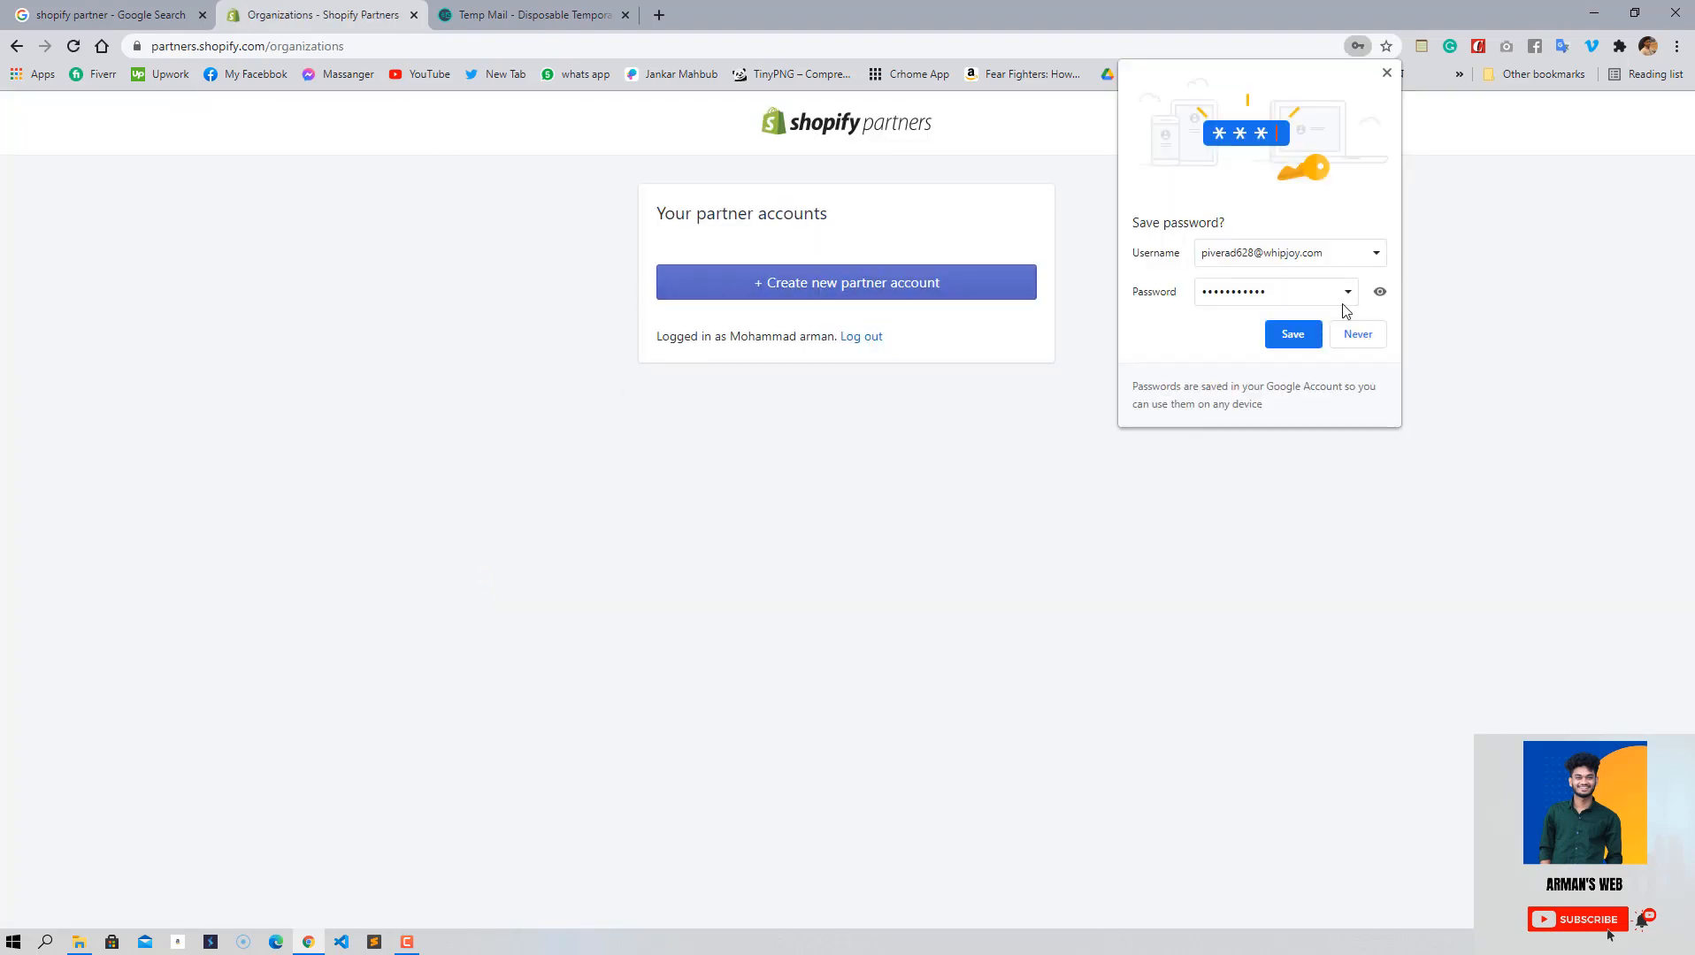
click(1293, 335)
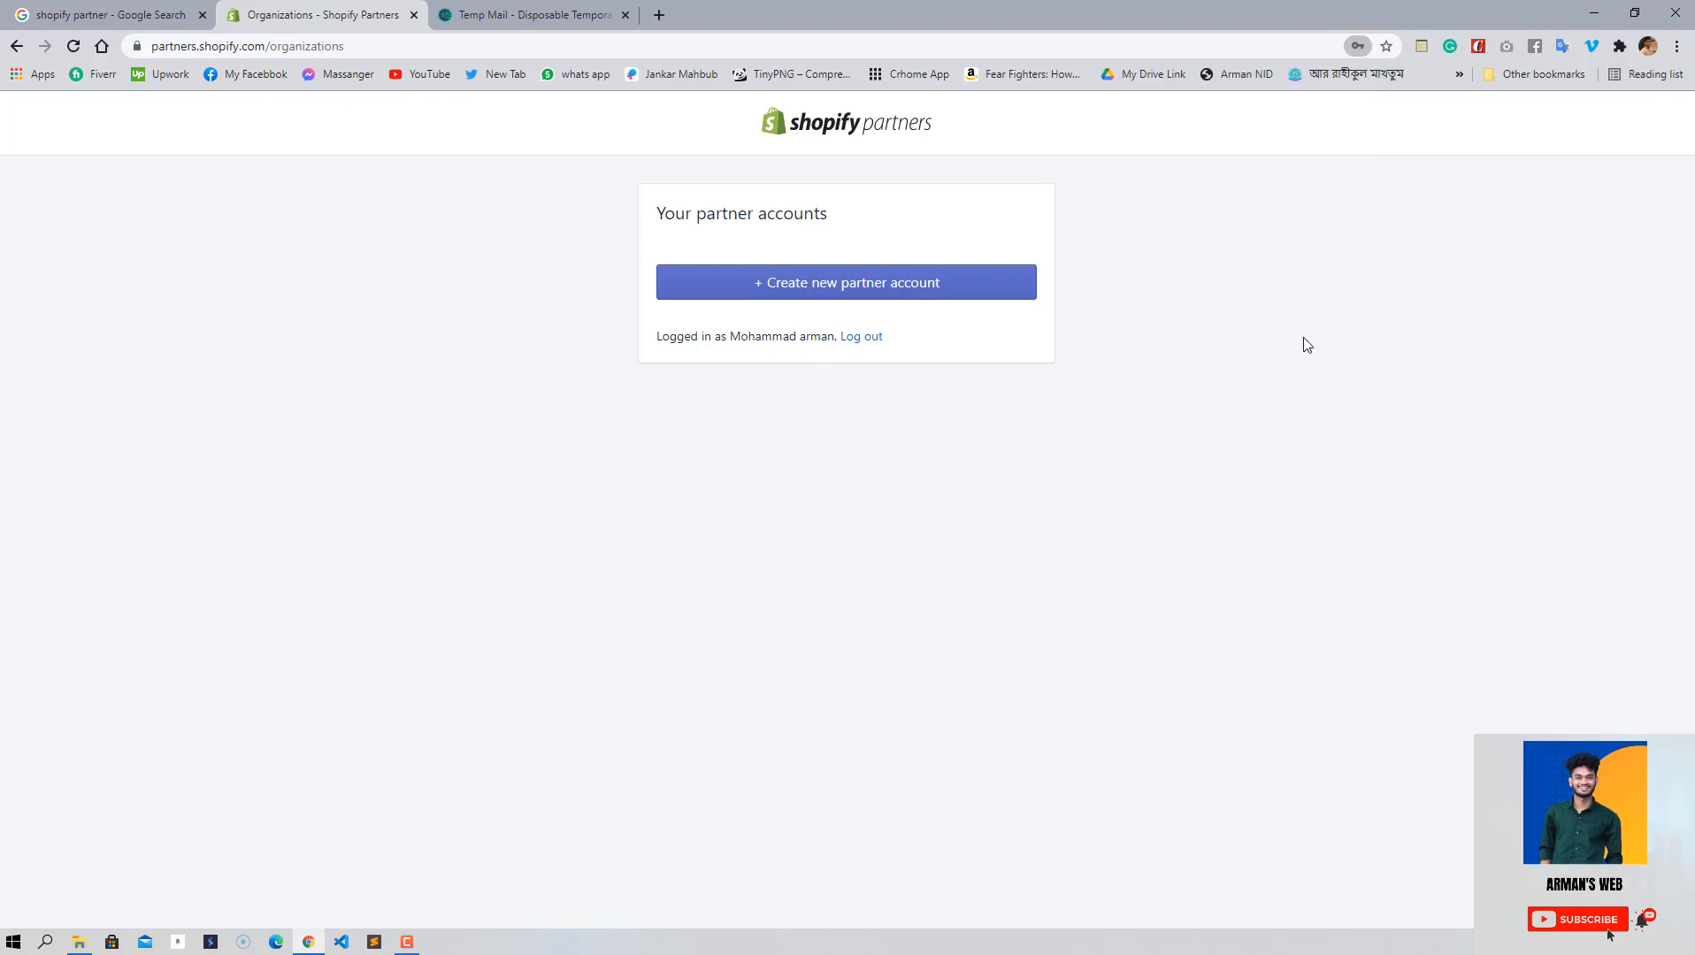
- Start a new partner account and set its business name to Ts Academy
click(820, 289)
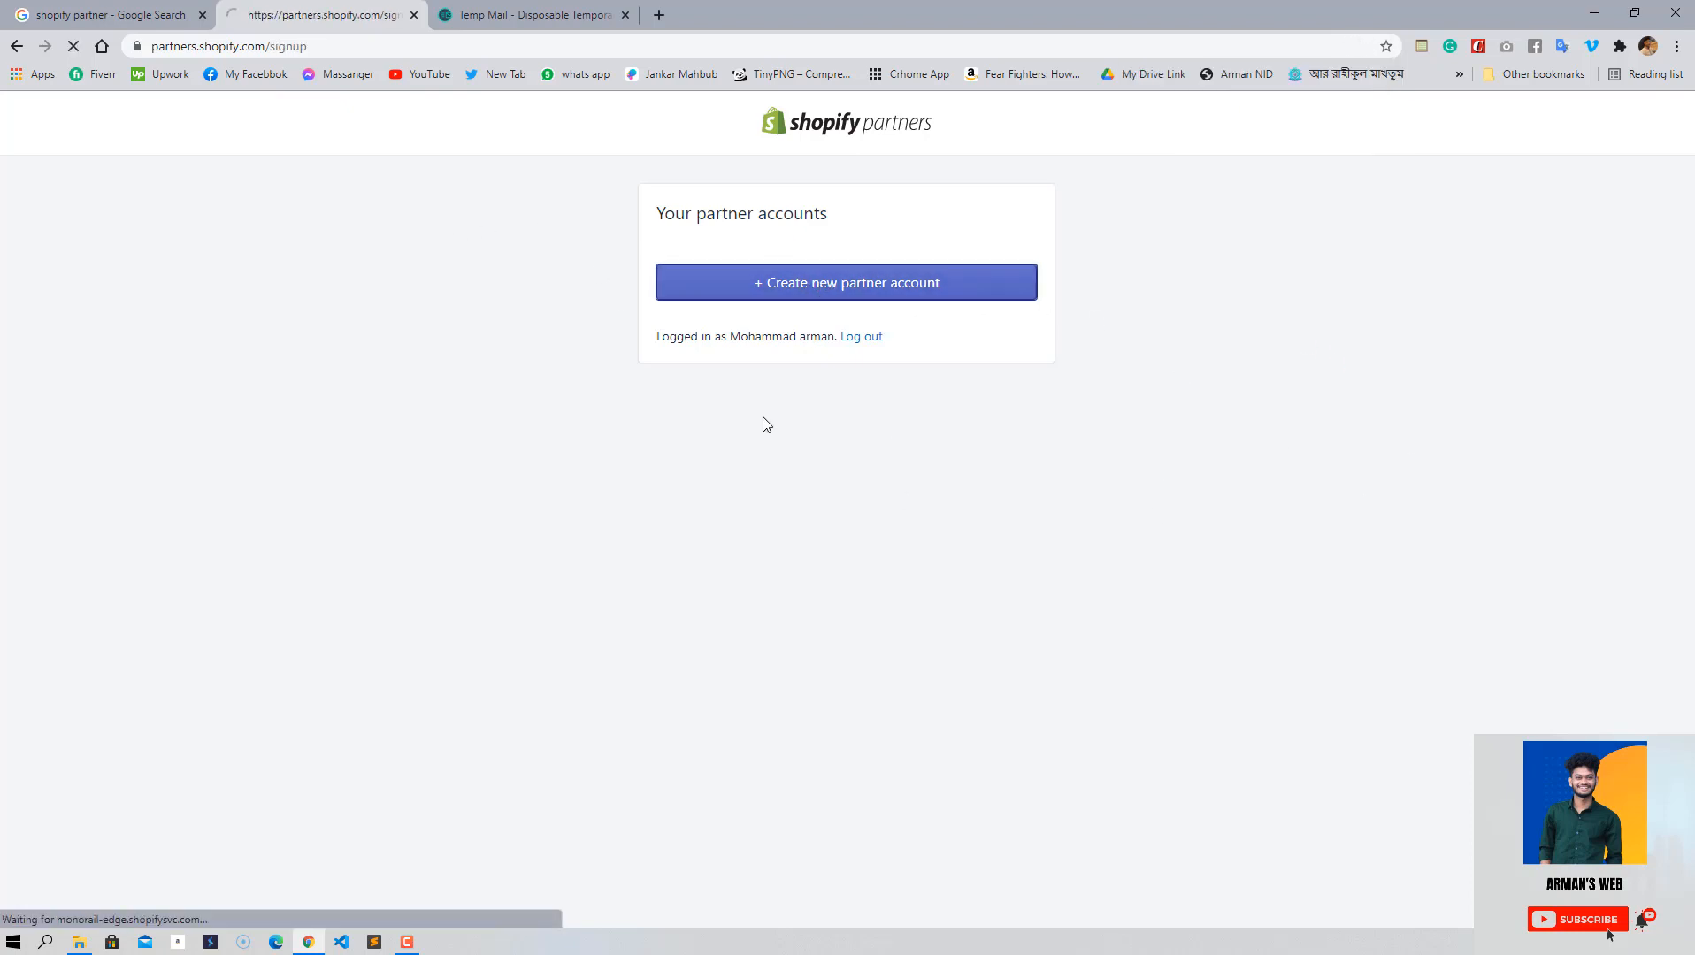
click(729, 311)
scroll(1326, 371, down, 5)
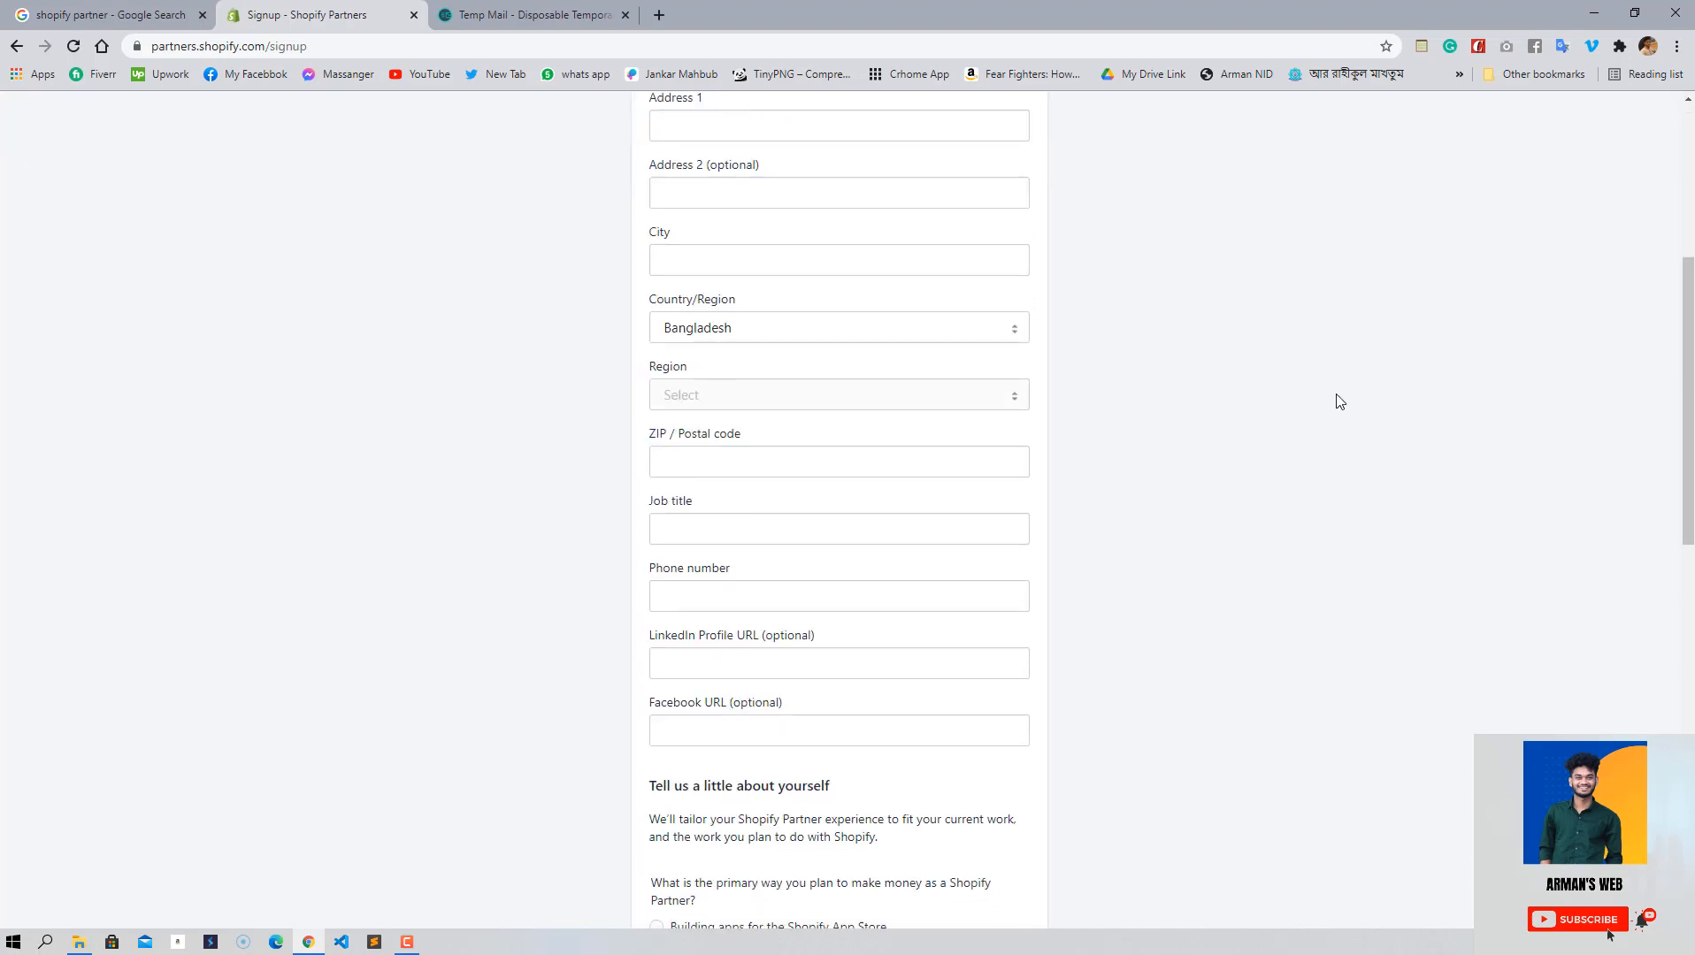
scroll(939, 373, up, 5)
click(757, 311)
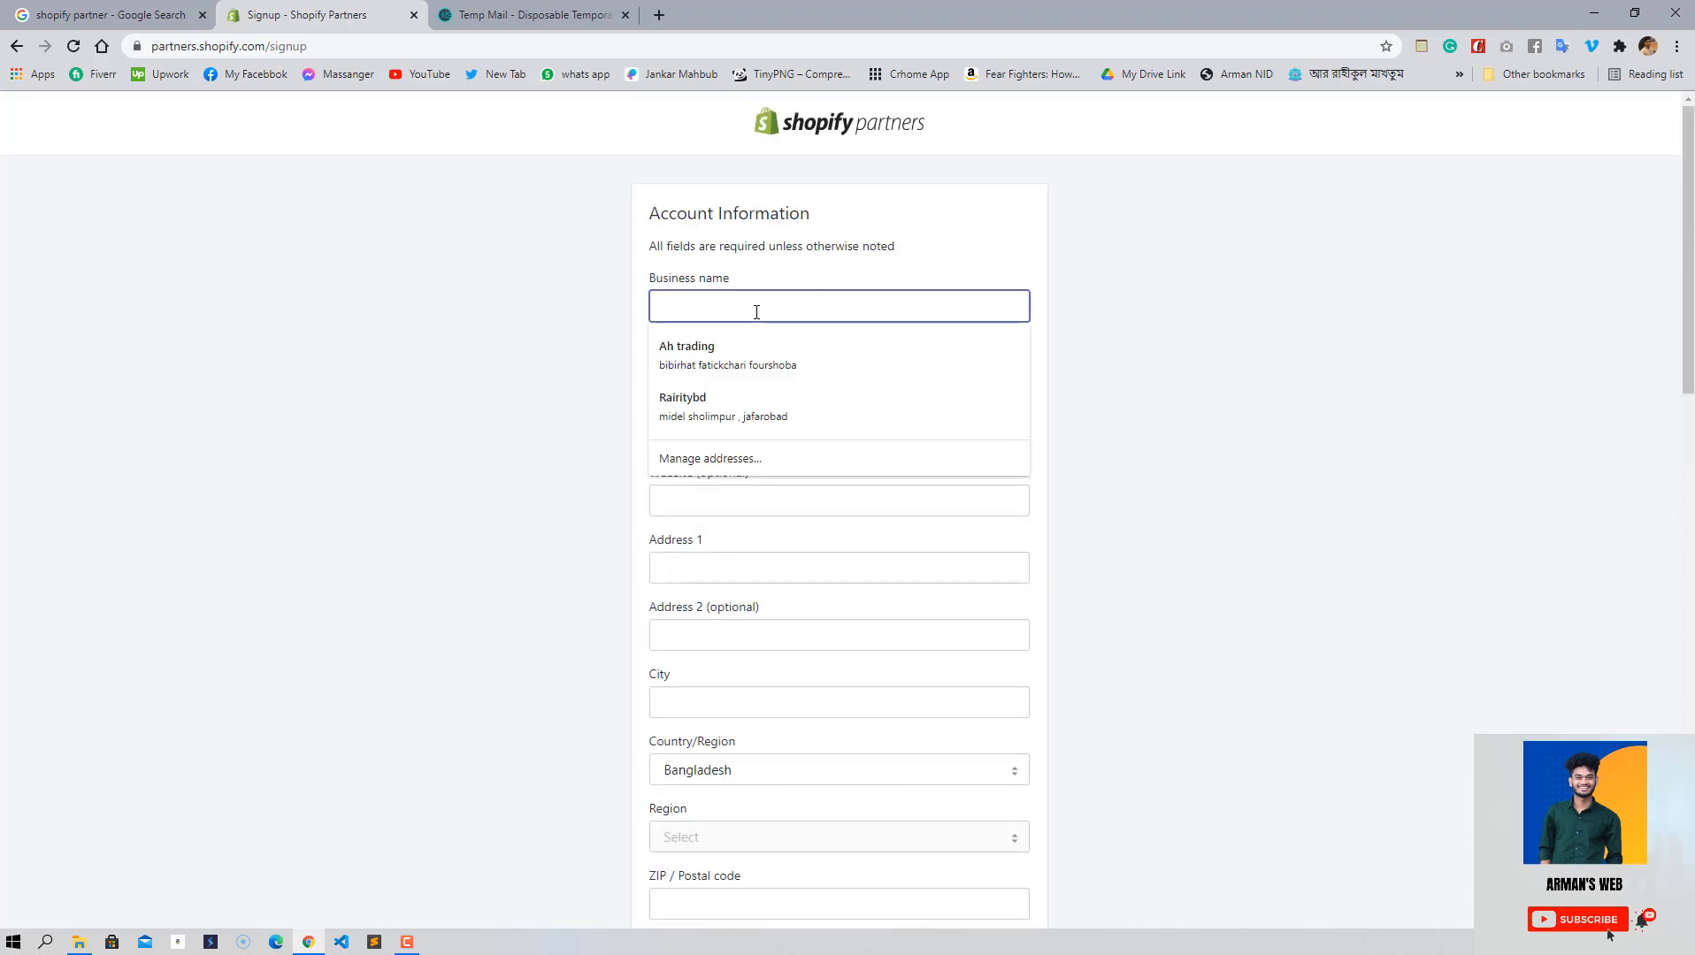
text(ts)
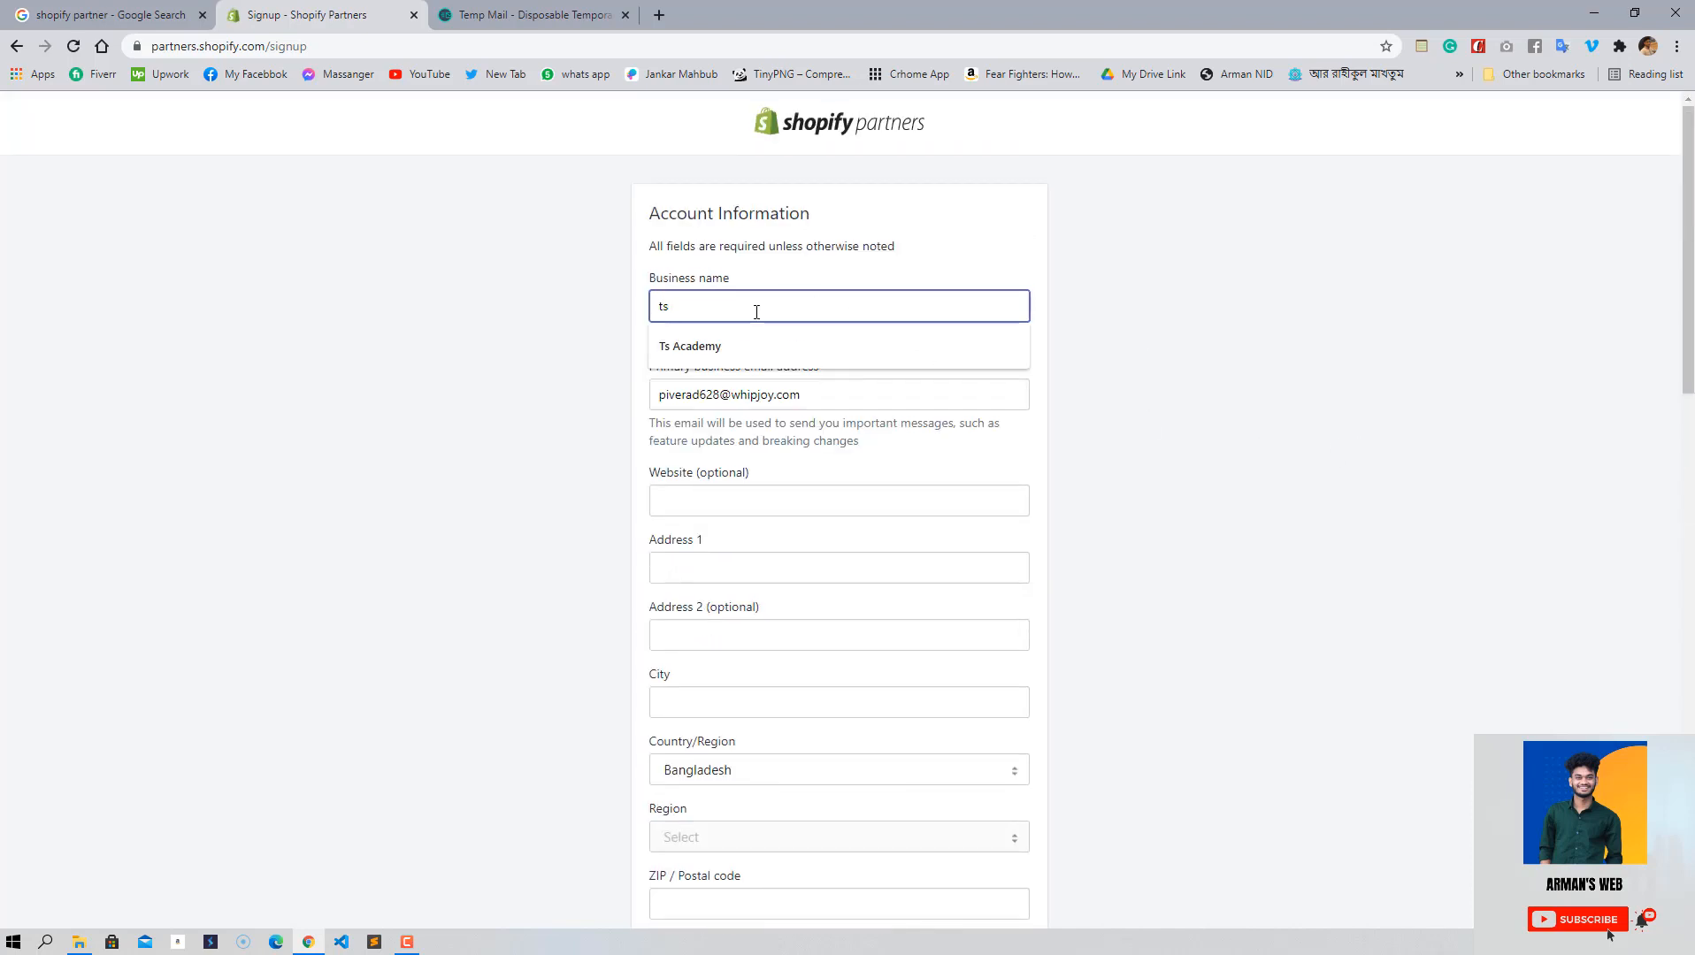
click(741, 354)
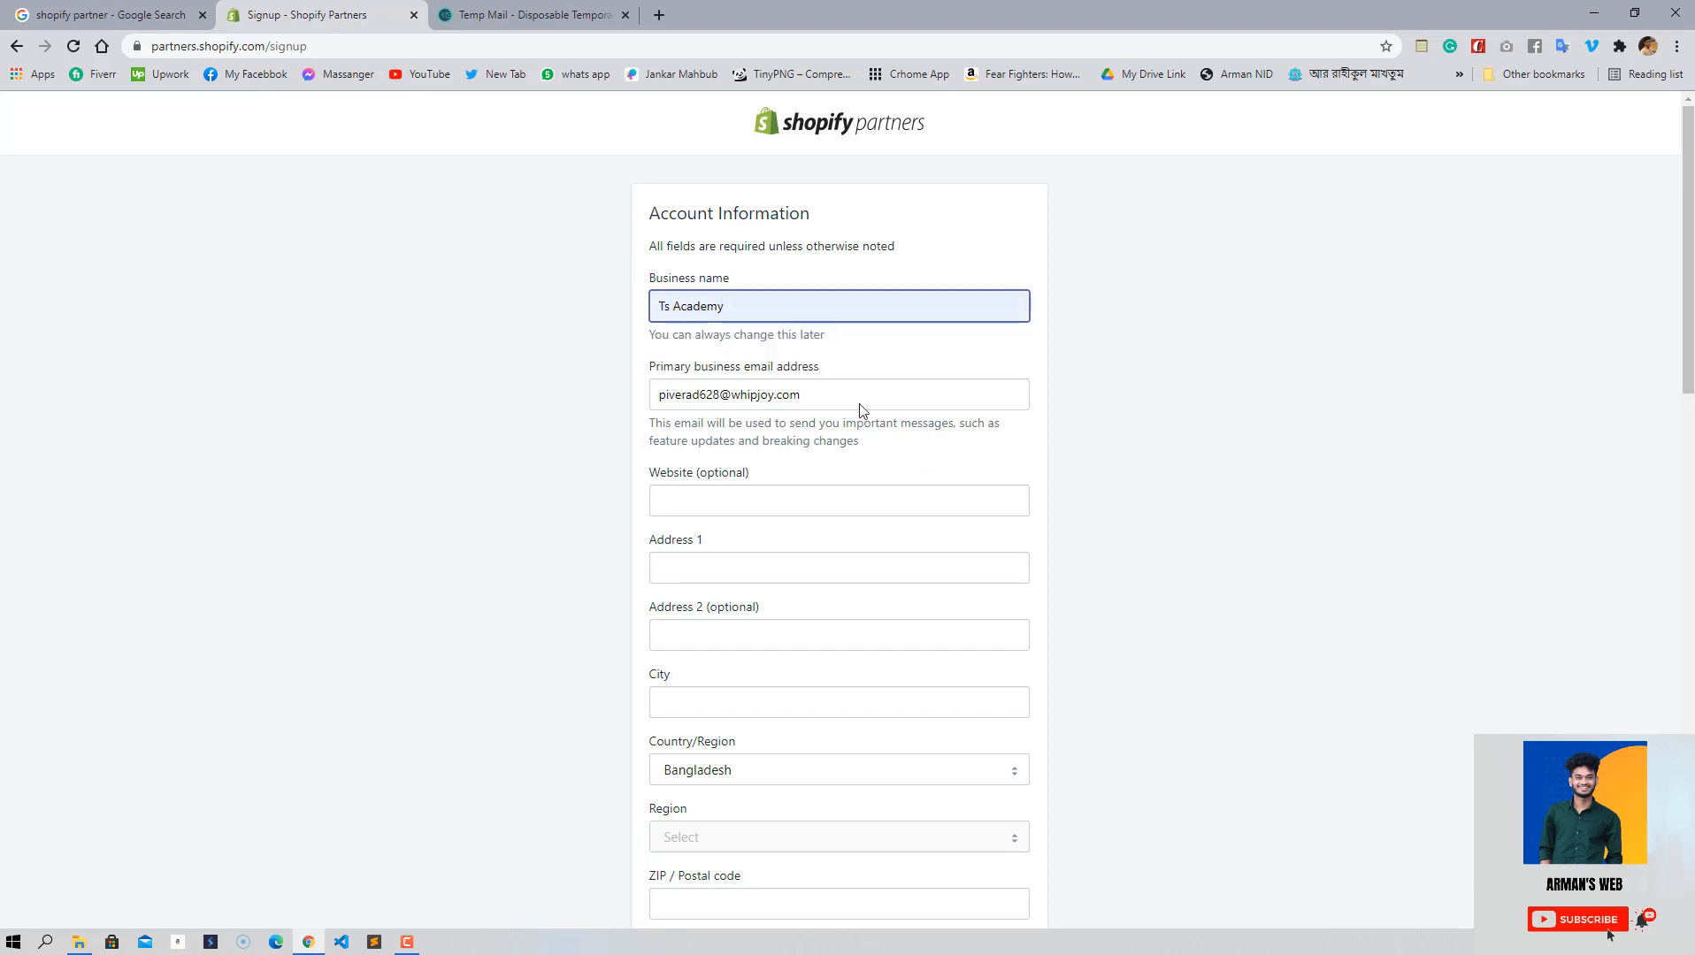
- Autofill the website, address, city, country, postal code and phone fields from the saved Ah trading address entry, and review them
scroll(822, 497, down, 1)
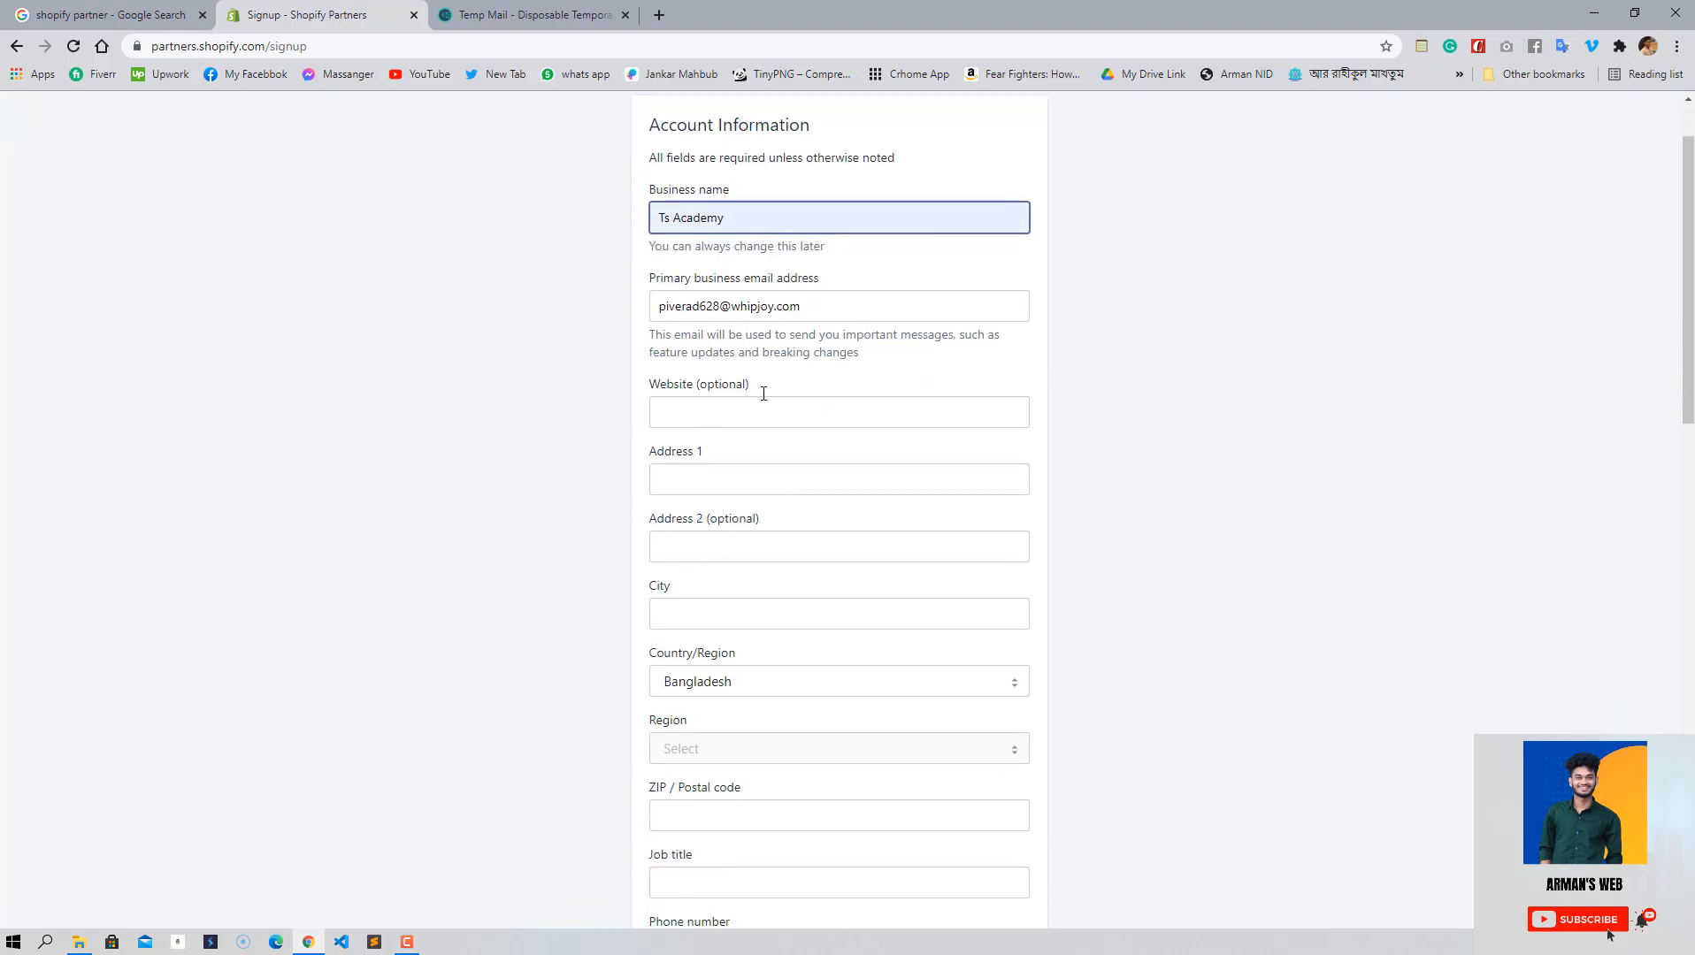
click(801, 489)
click(874, 511)
scroll(1141, 505, down, 6)
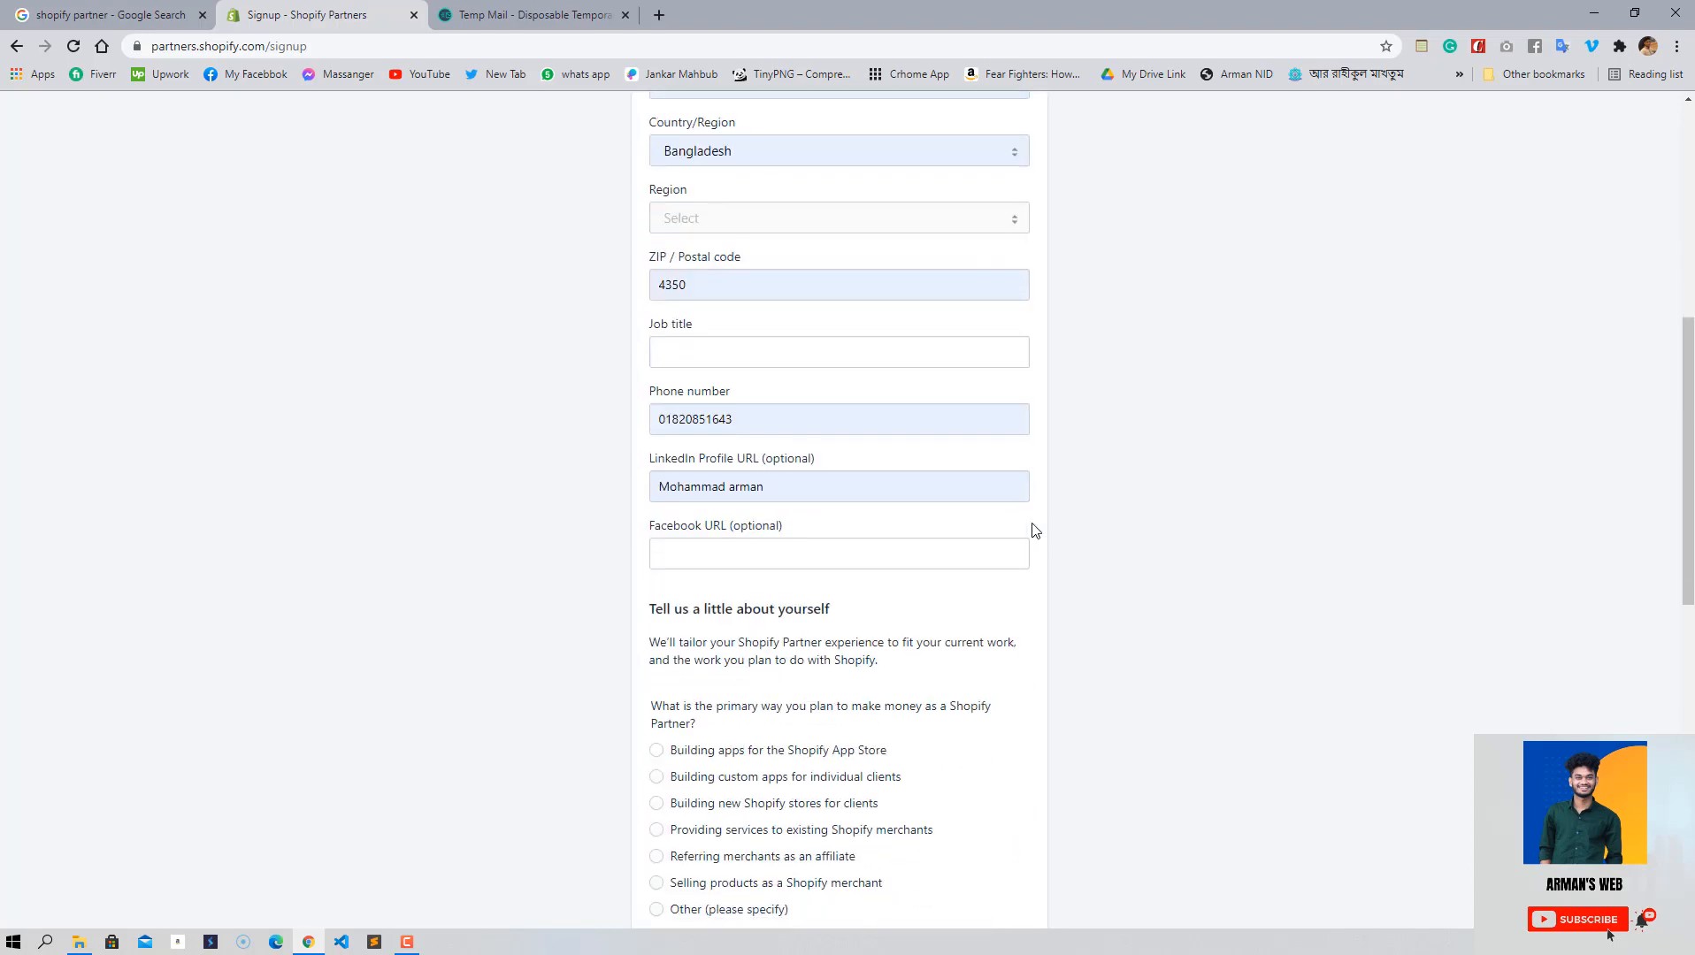
scroll(742, 358, up, 4)
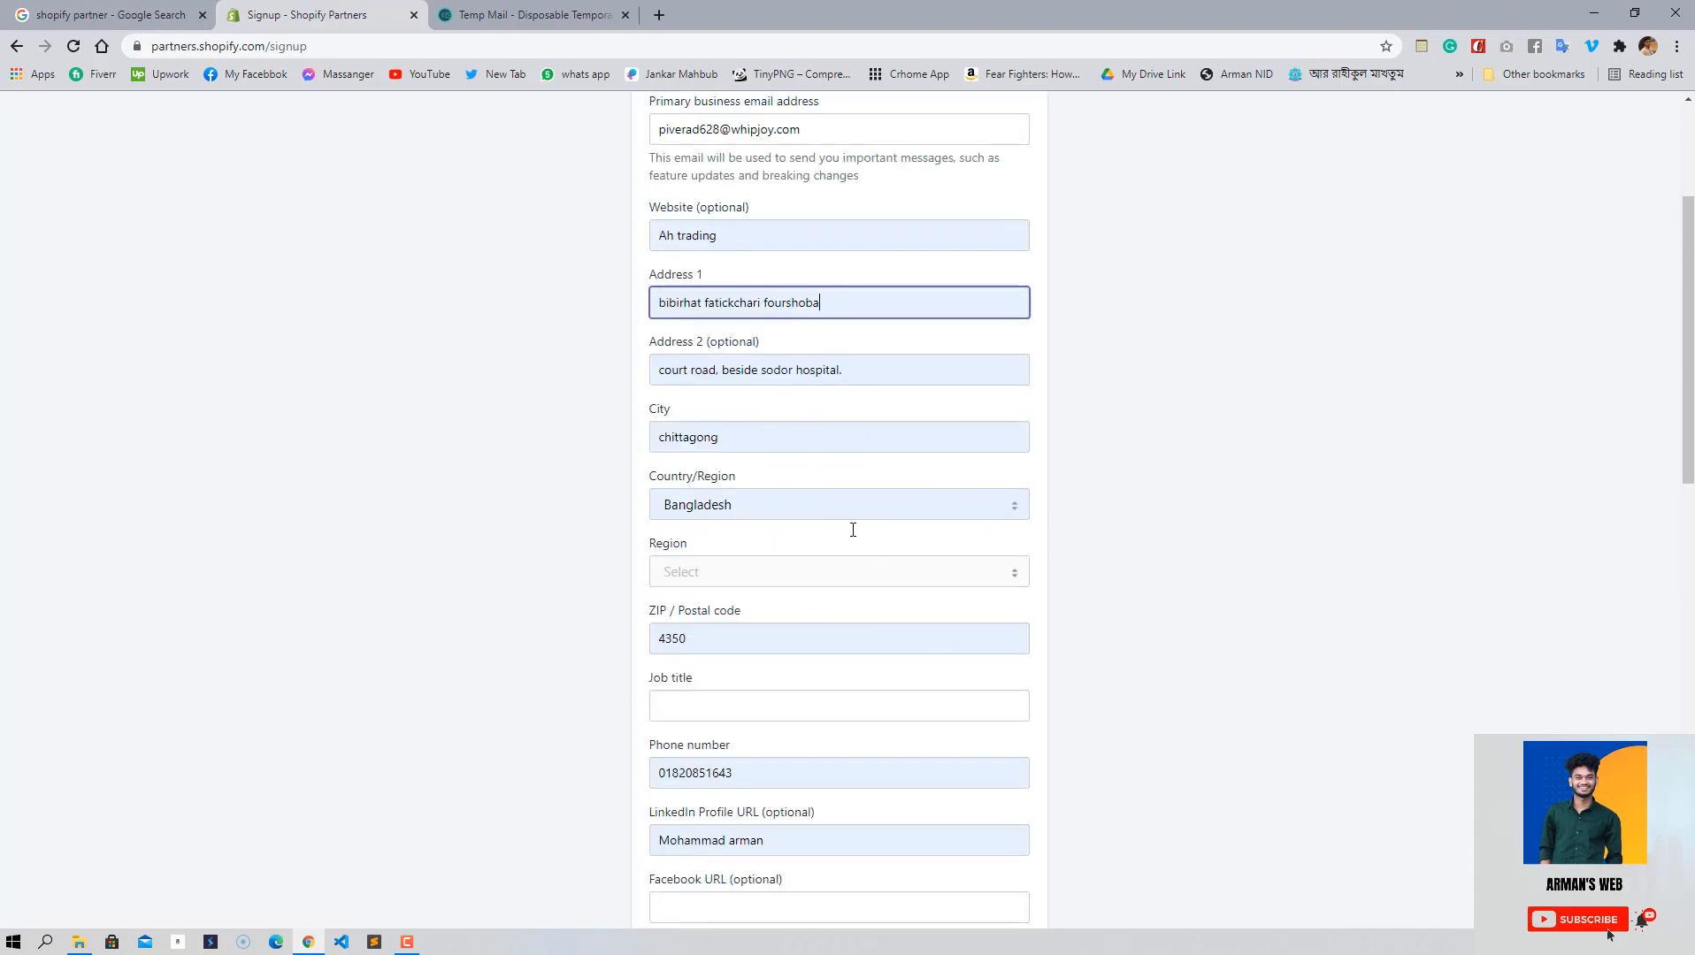
scroll(848, 589, down, 4)
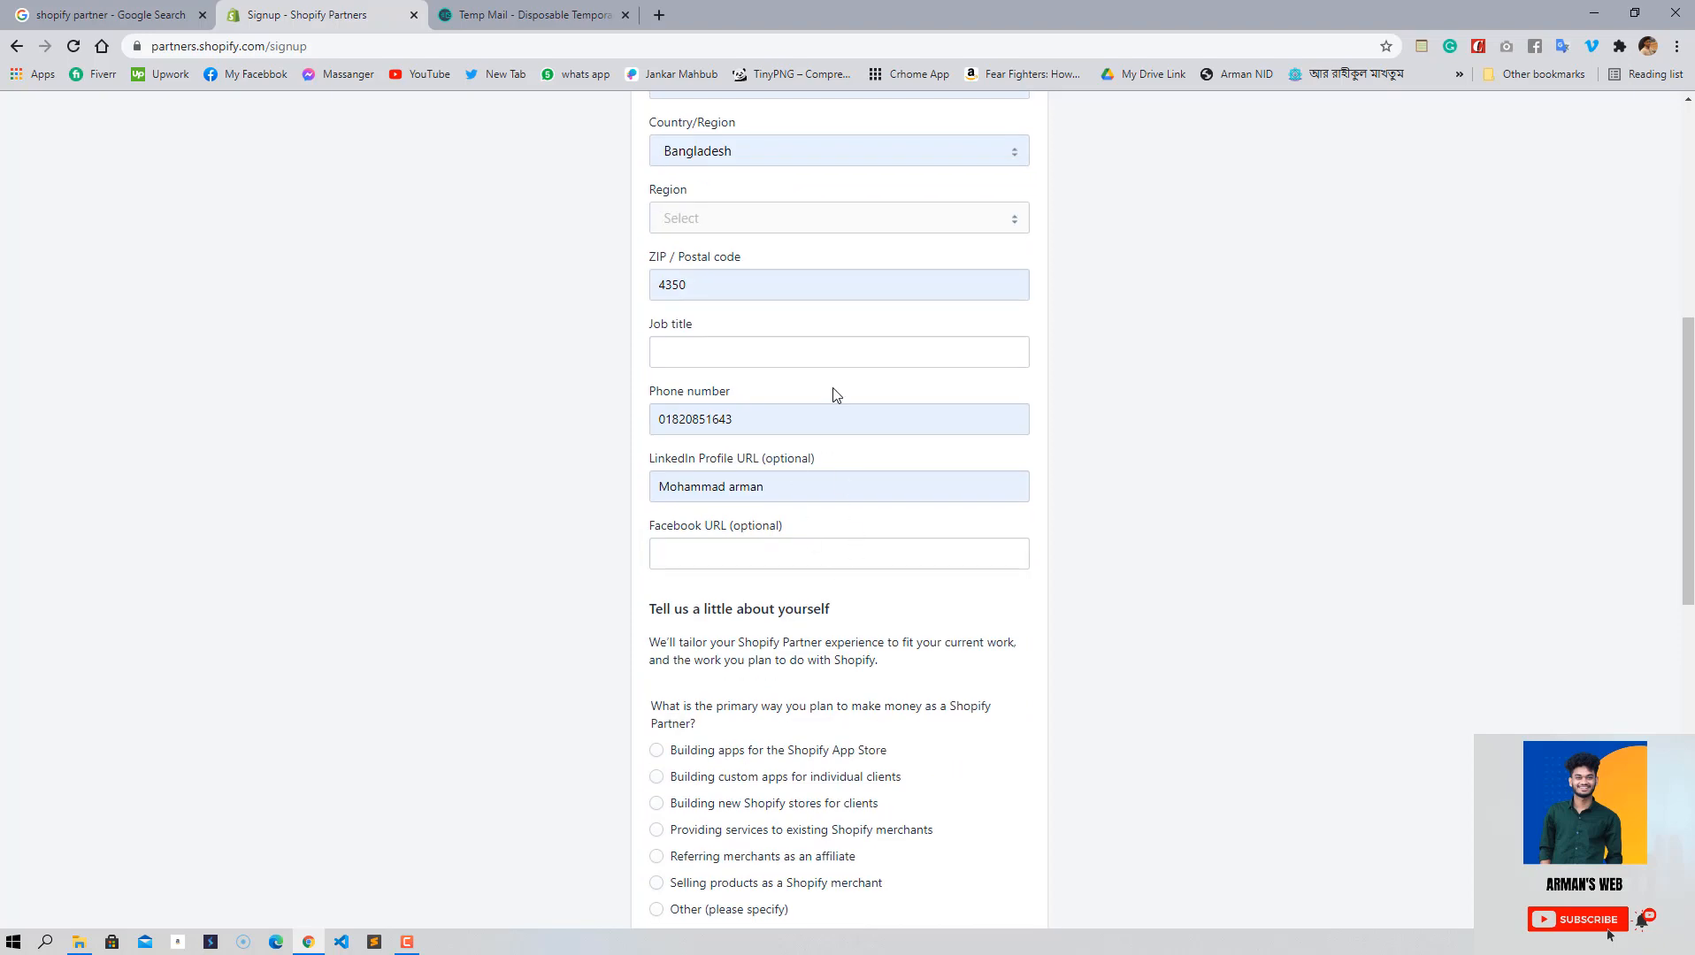
scroll(837, 396, up, 5)
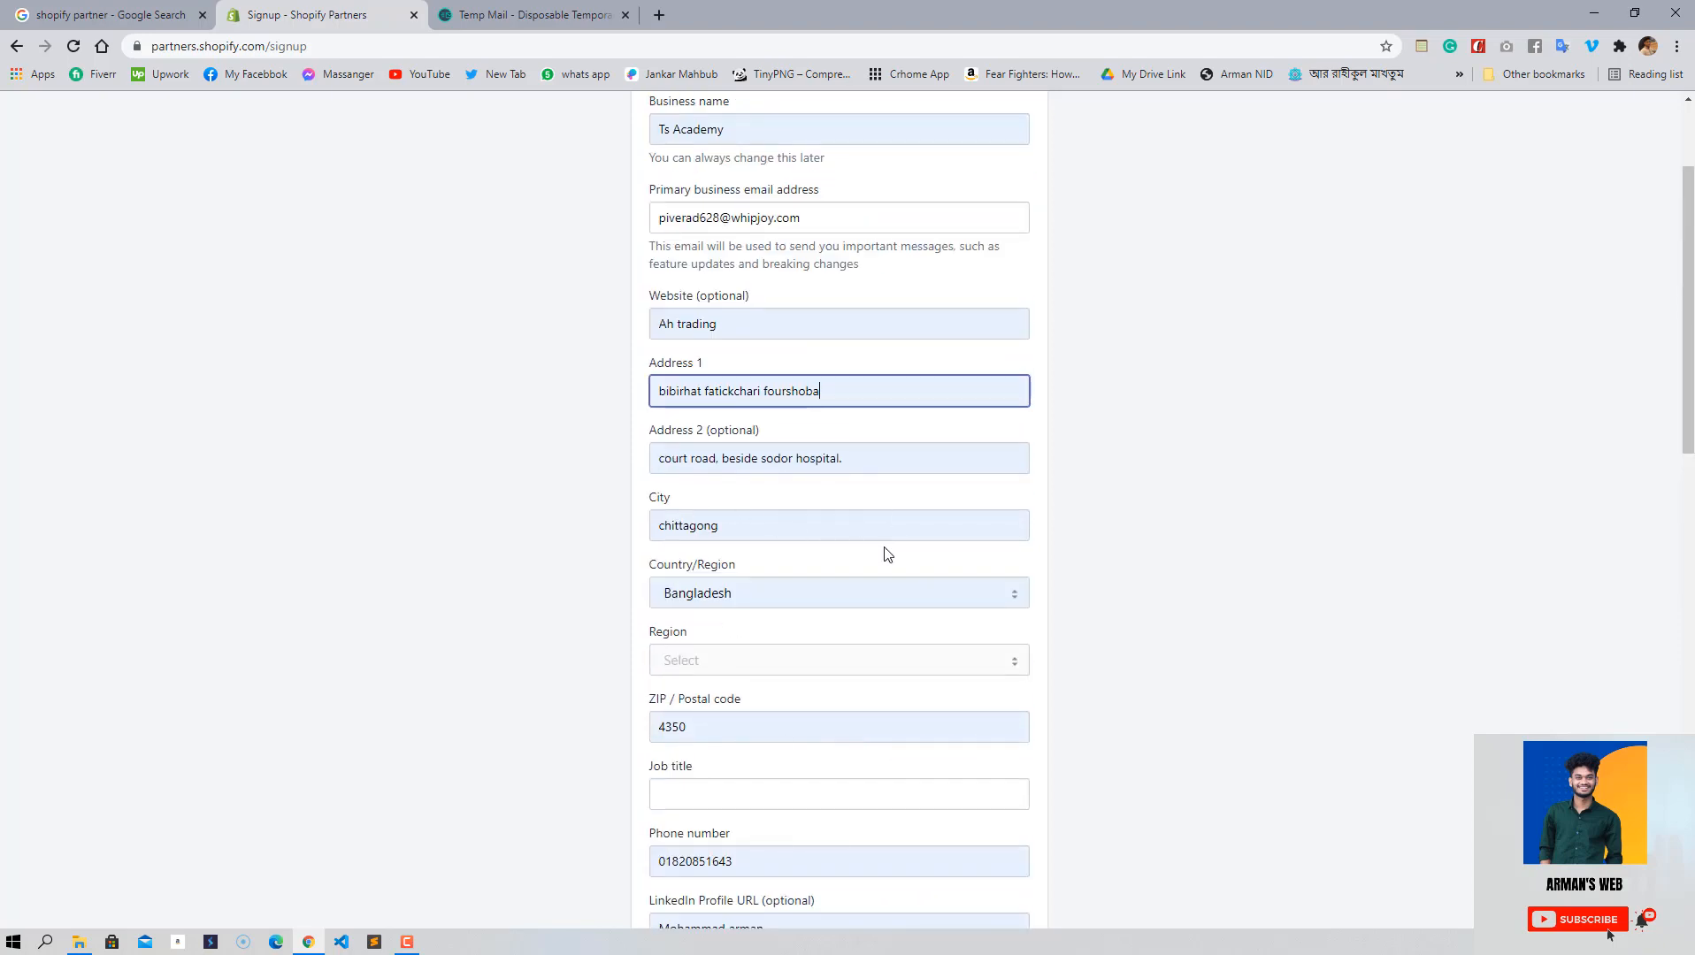
scroll(719, 352, down, 1)
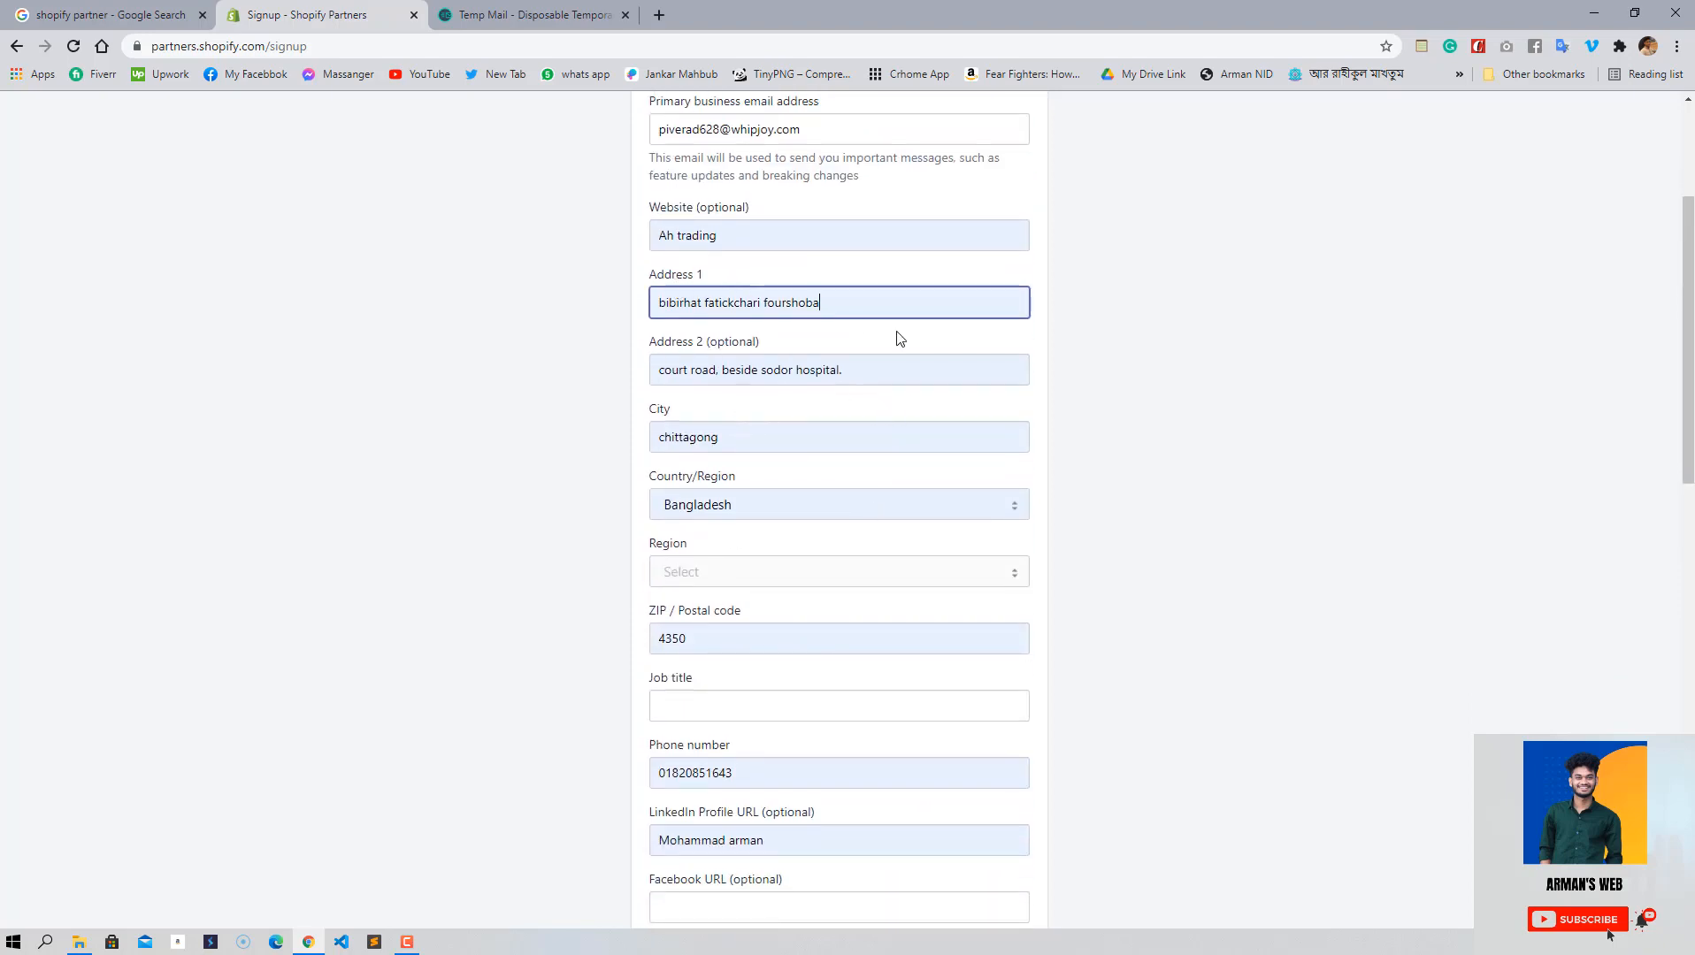
- Set the job title in the account information form to Shopify Expert
click(868, 584)
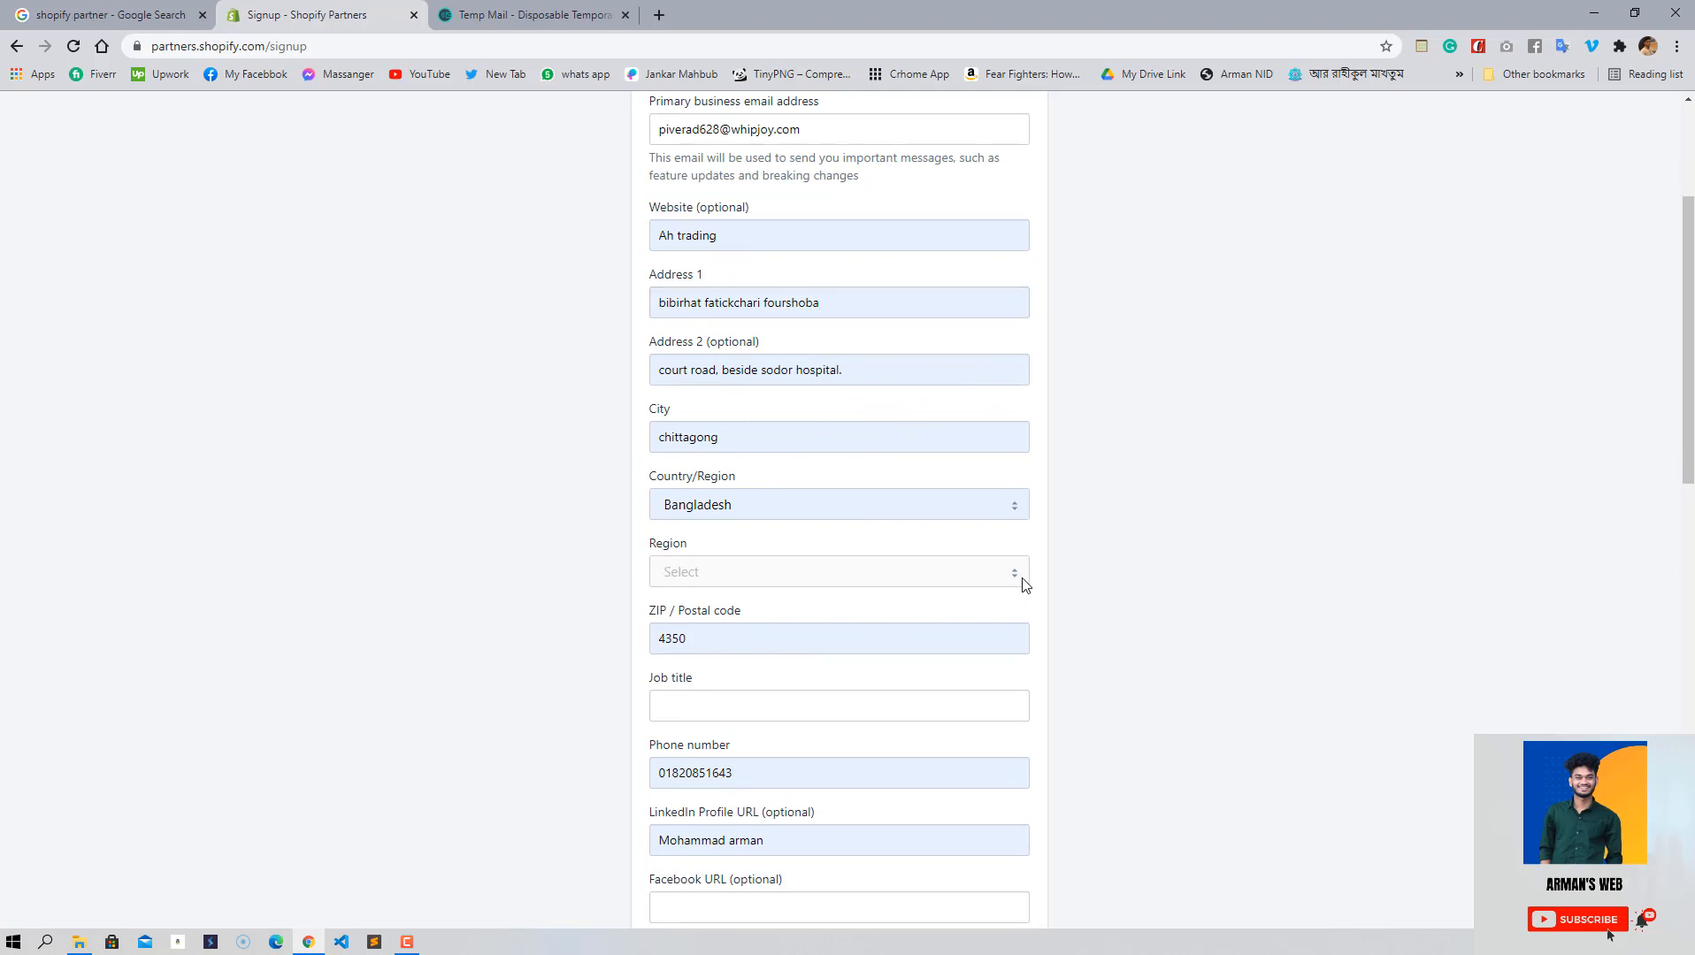
scroll(1331, 673, down, 5)
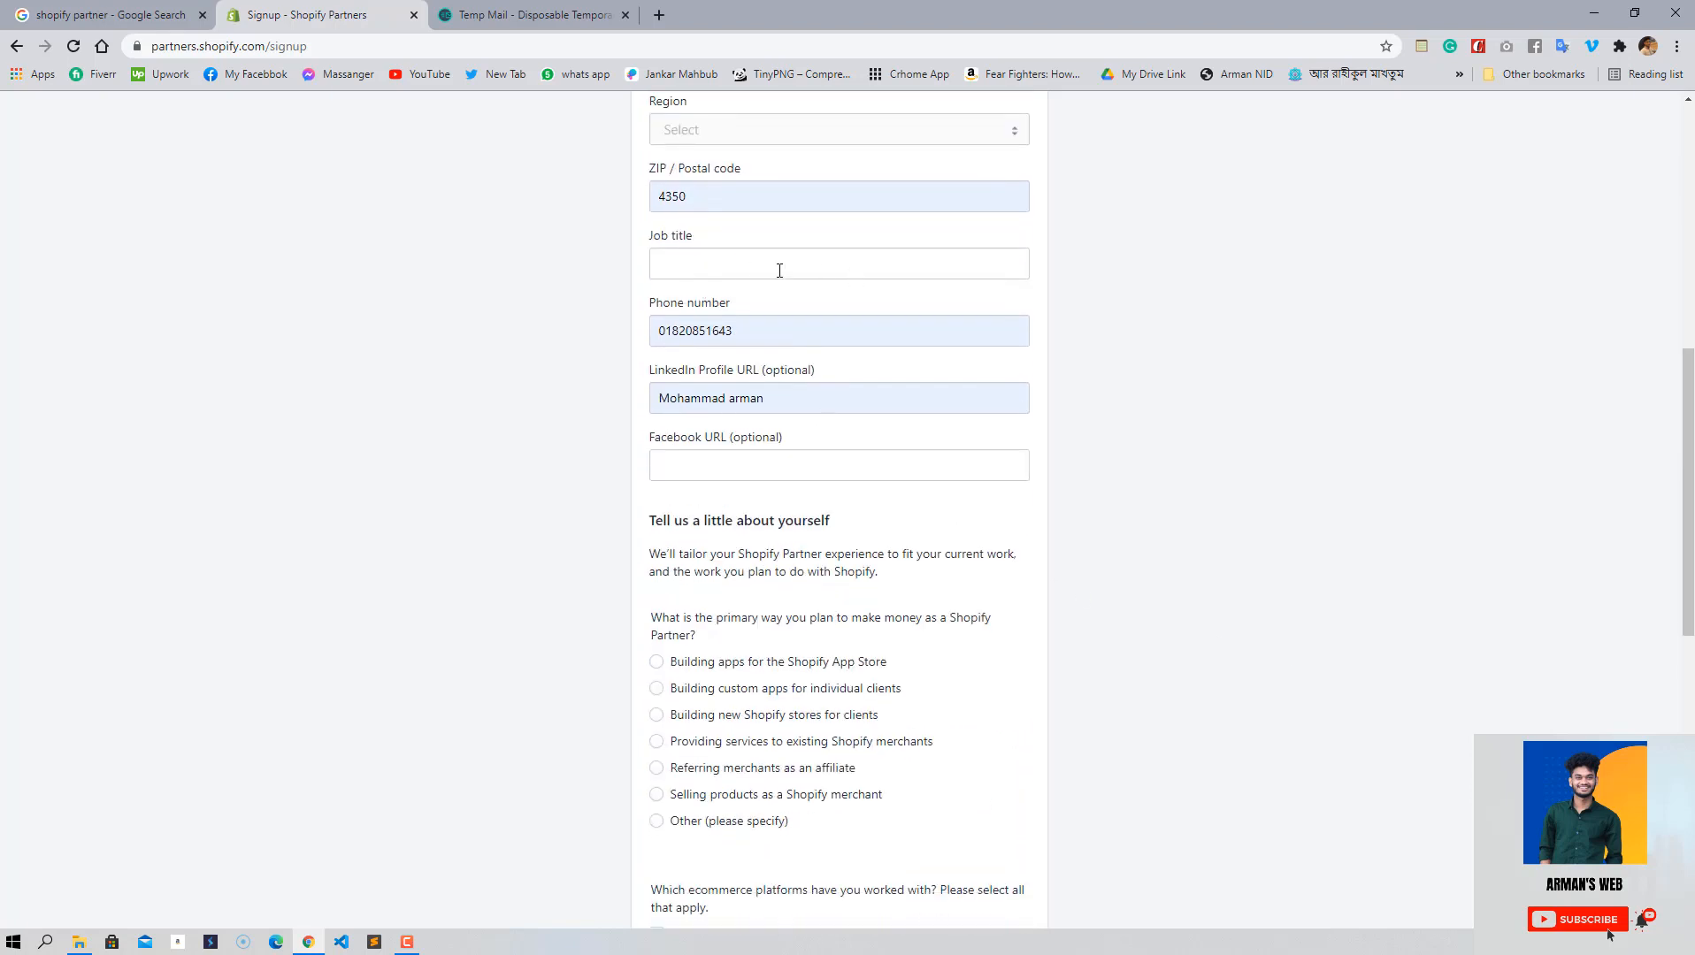
click(708, 258)
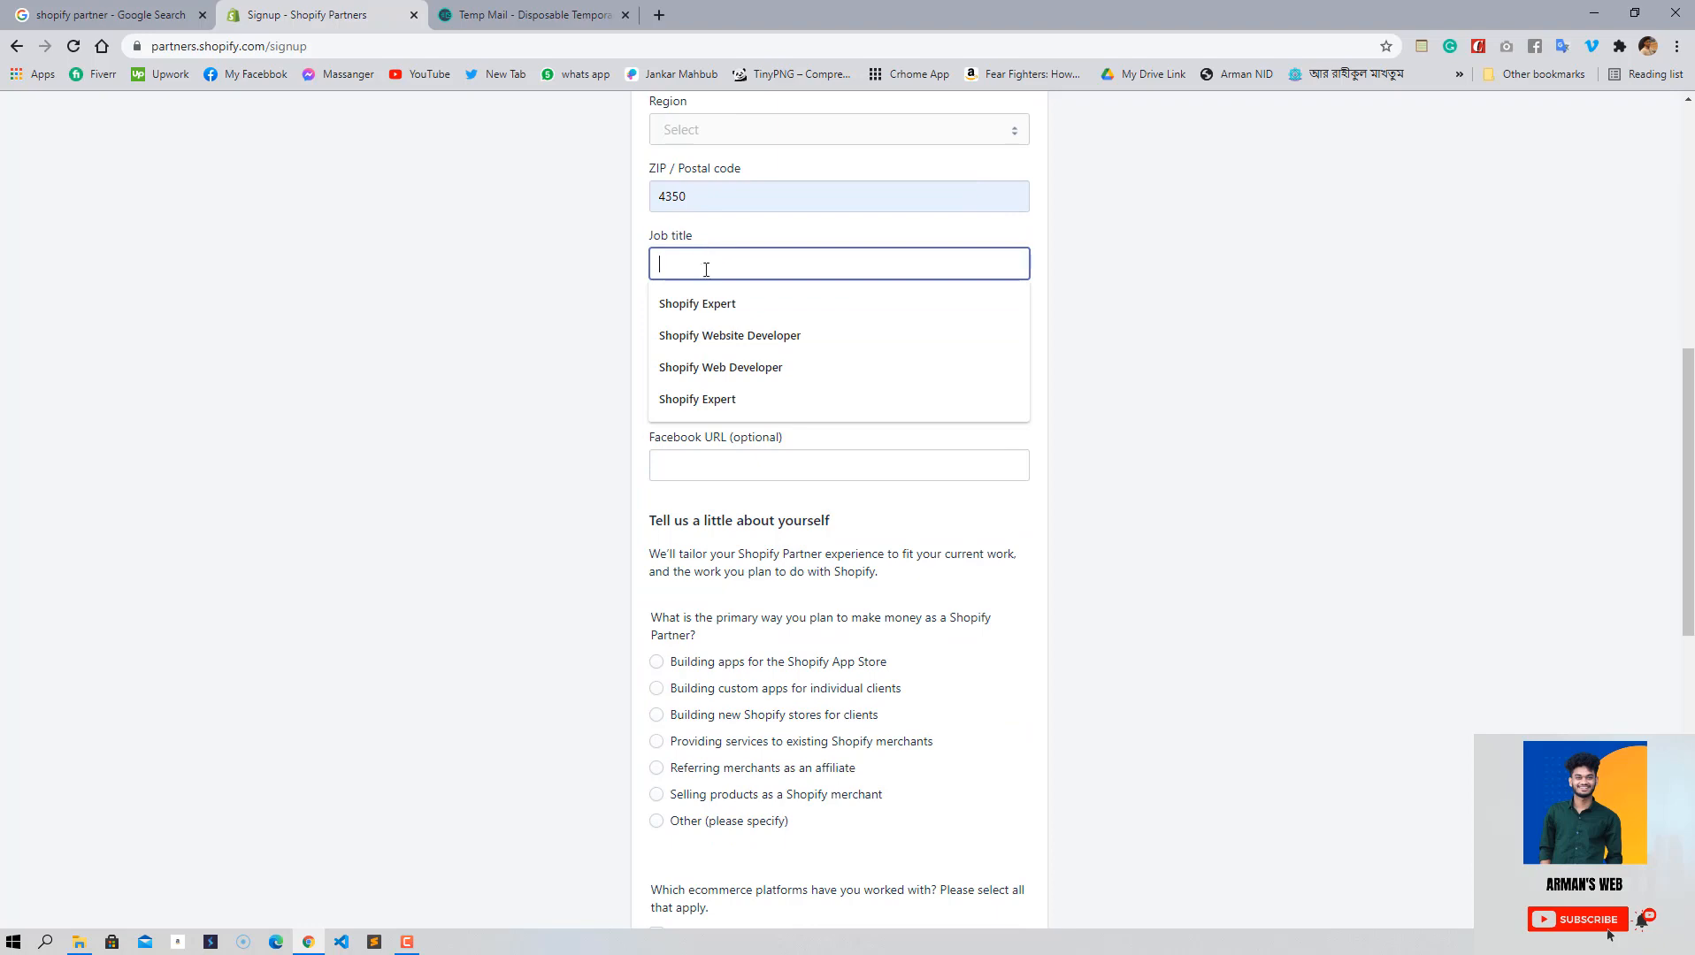
click(706, 312)
scroll(798, 216, down, 2)
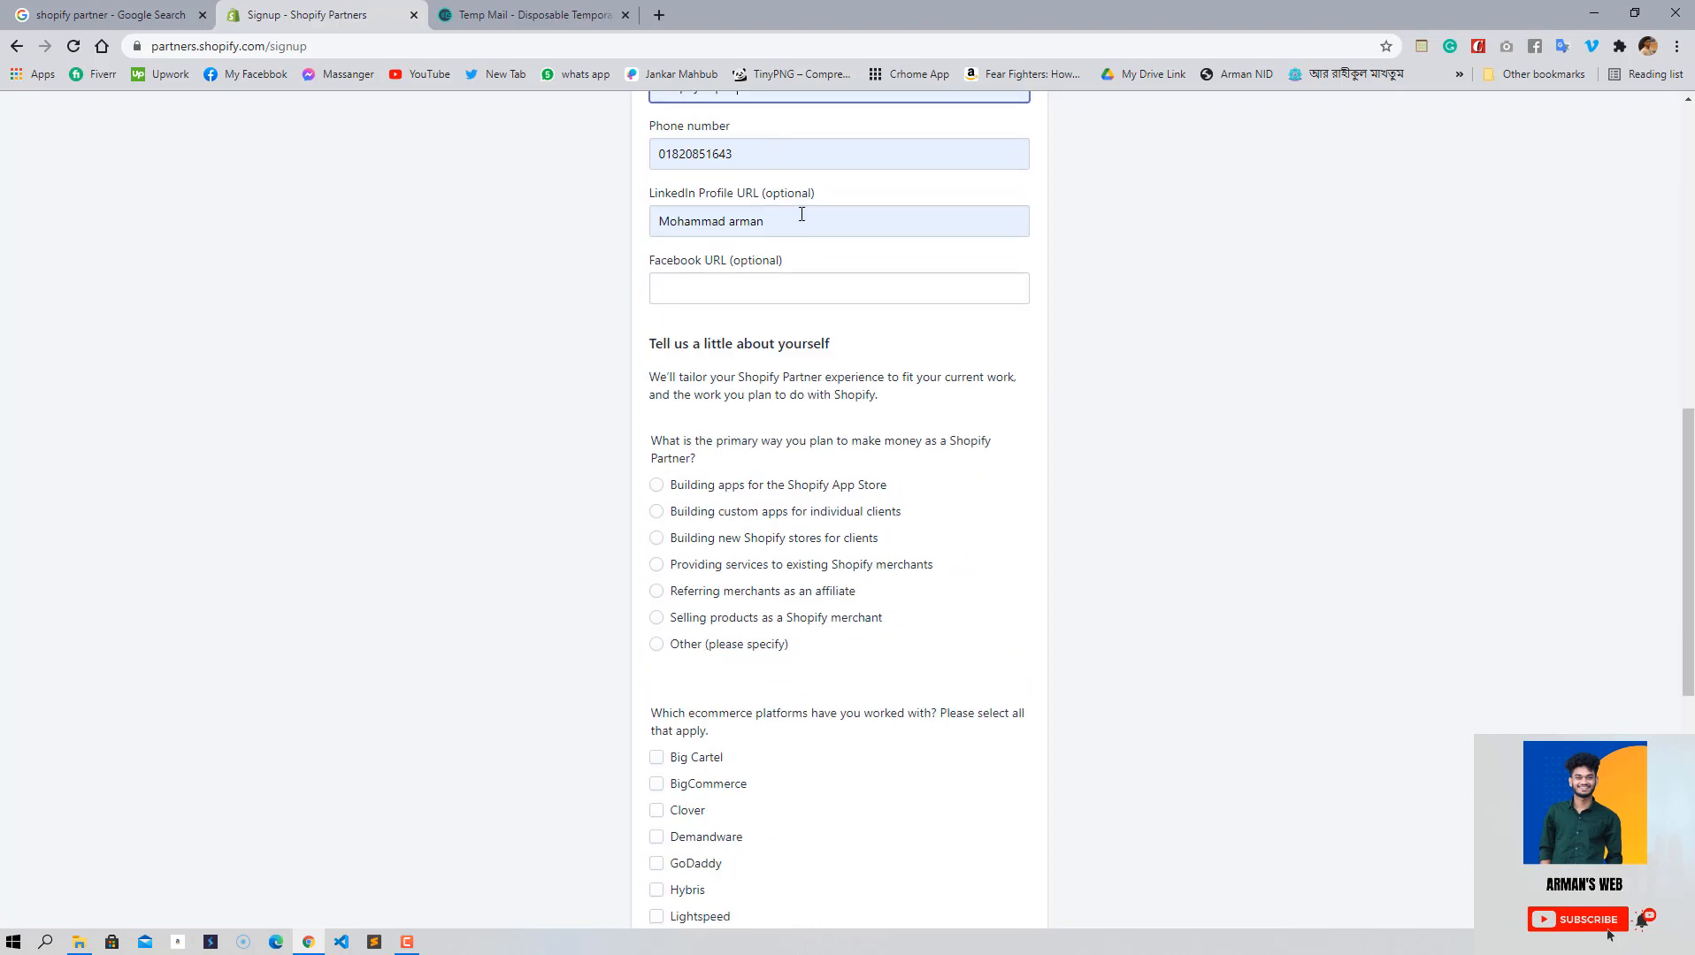
scroll(742, 316, up, 4)
scroll(1415, 540, down, 5)
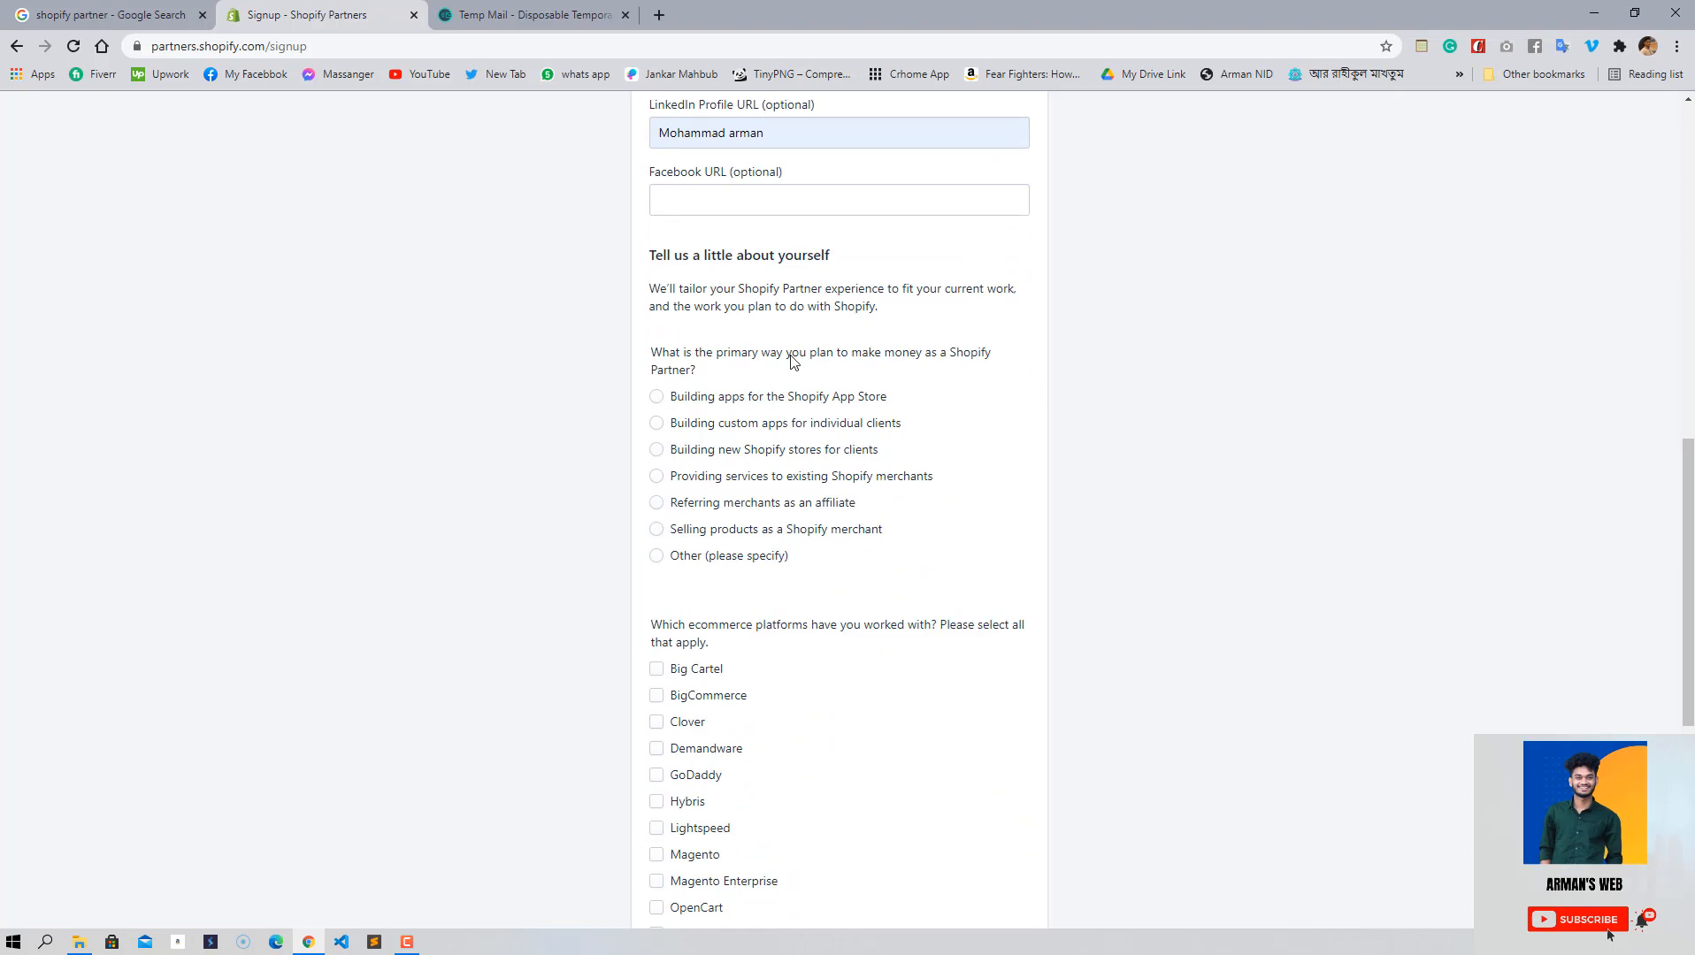
- Choose building apps for the Shopify App Store as the primary income and answer that there is no app yet and ideas are needed
drag(630, 252, 831, 268)
click(832, 268)
scroll(732, 446, up, 5)
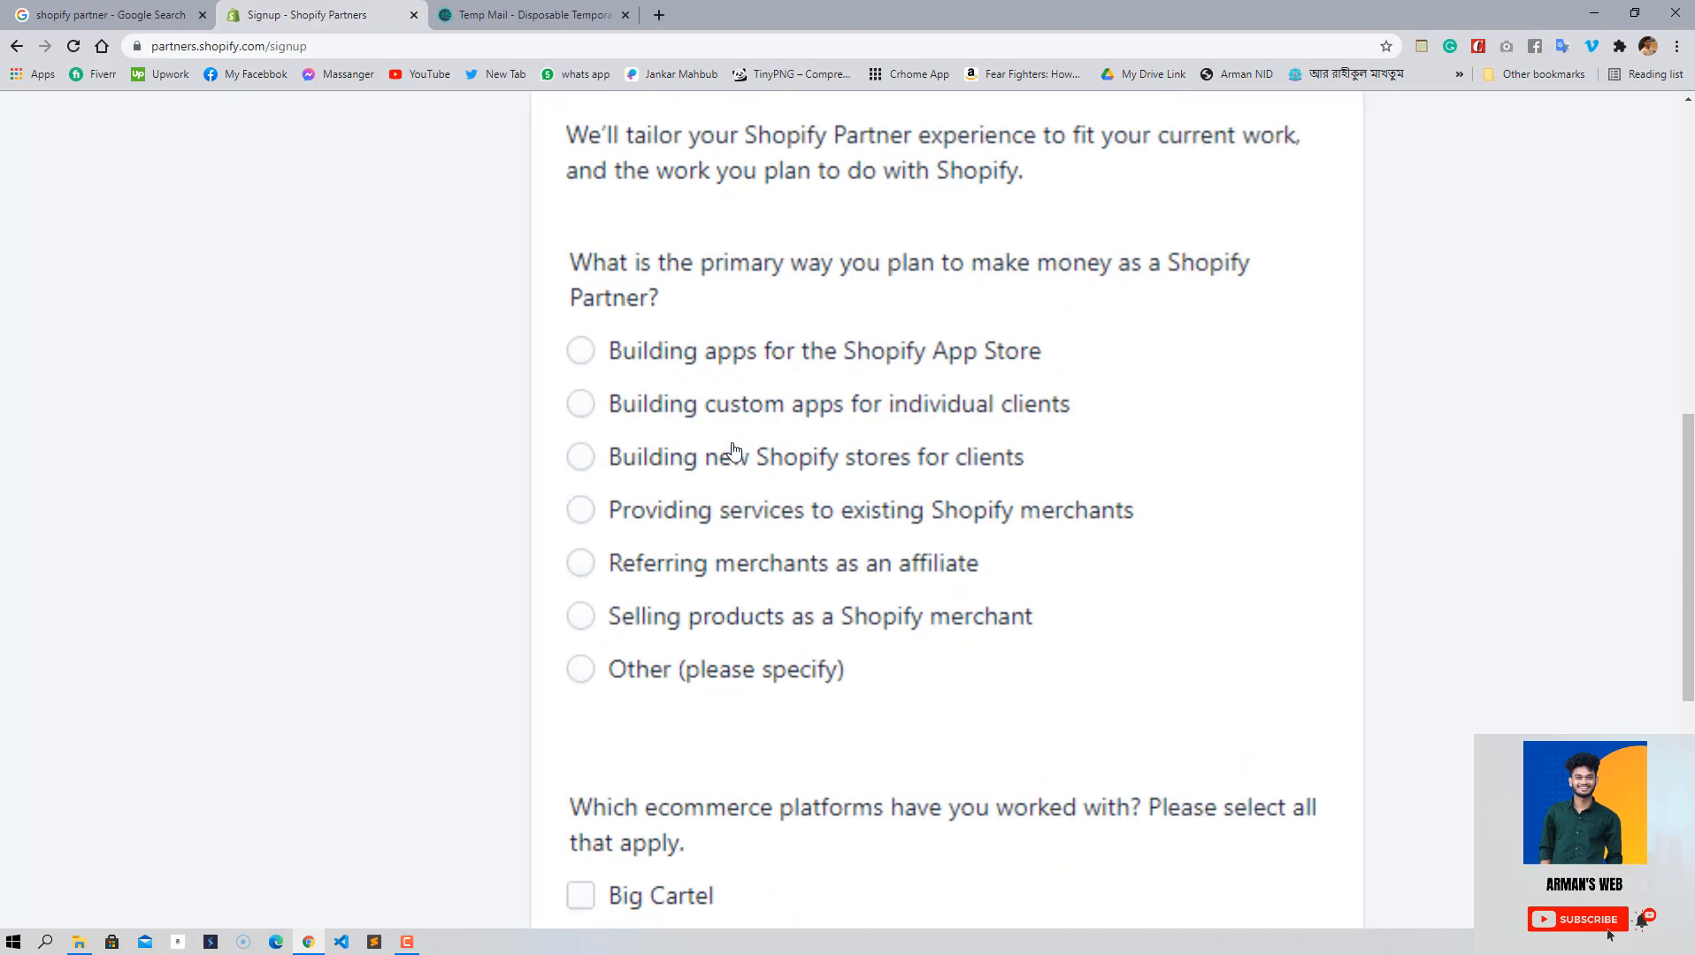
scroll(799, 469, up, 2)
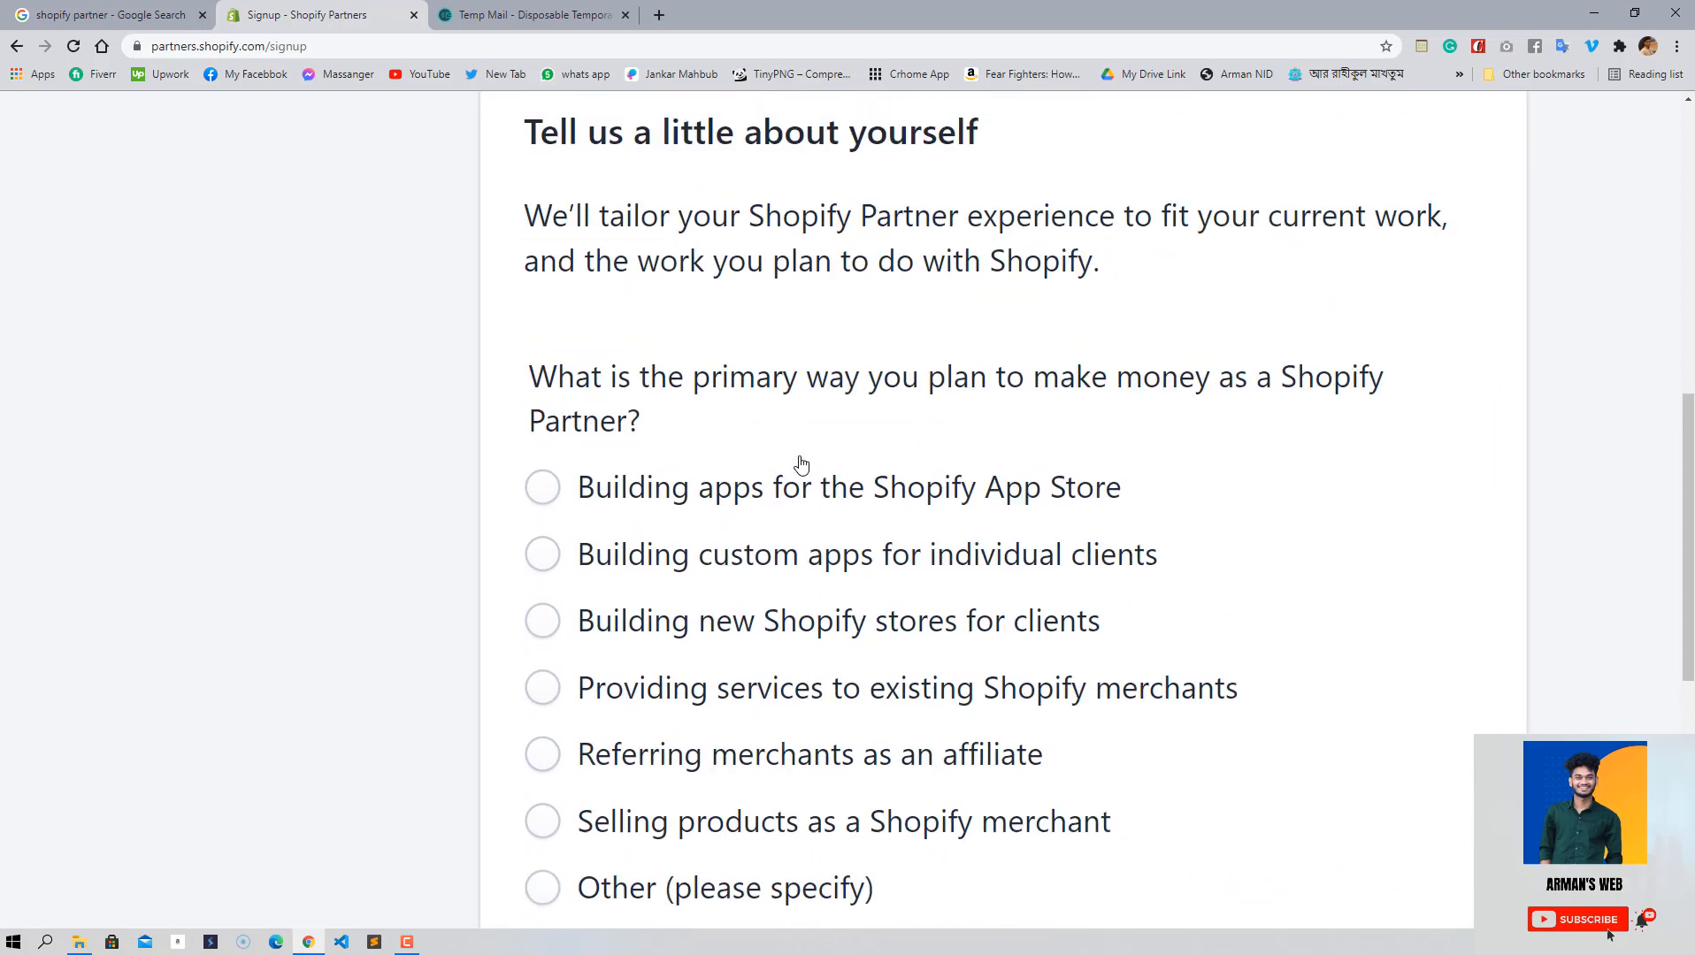
scroll(917, 495, down, 2)
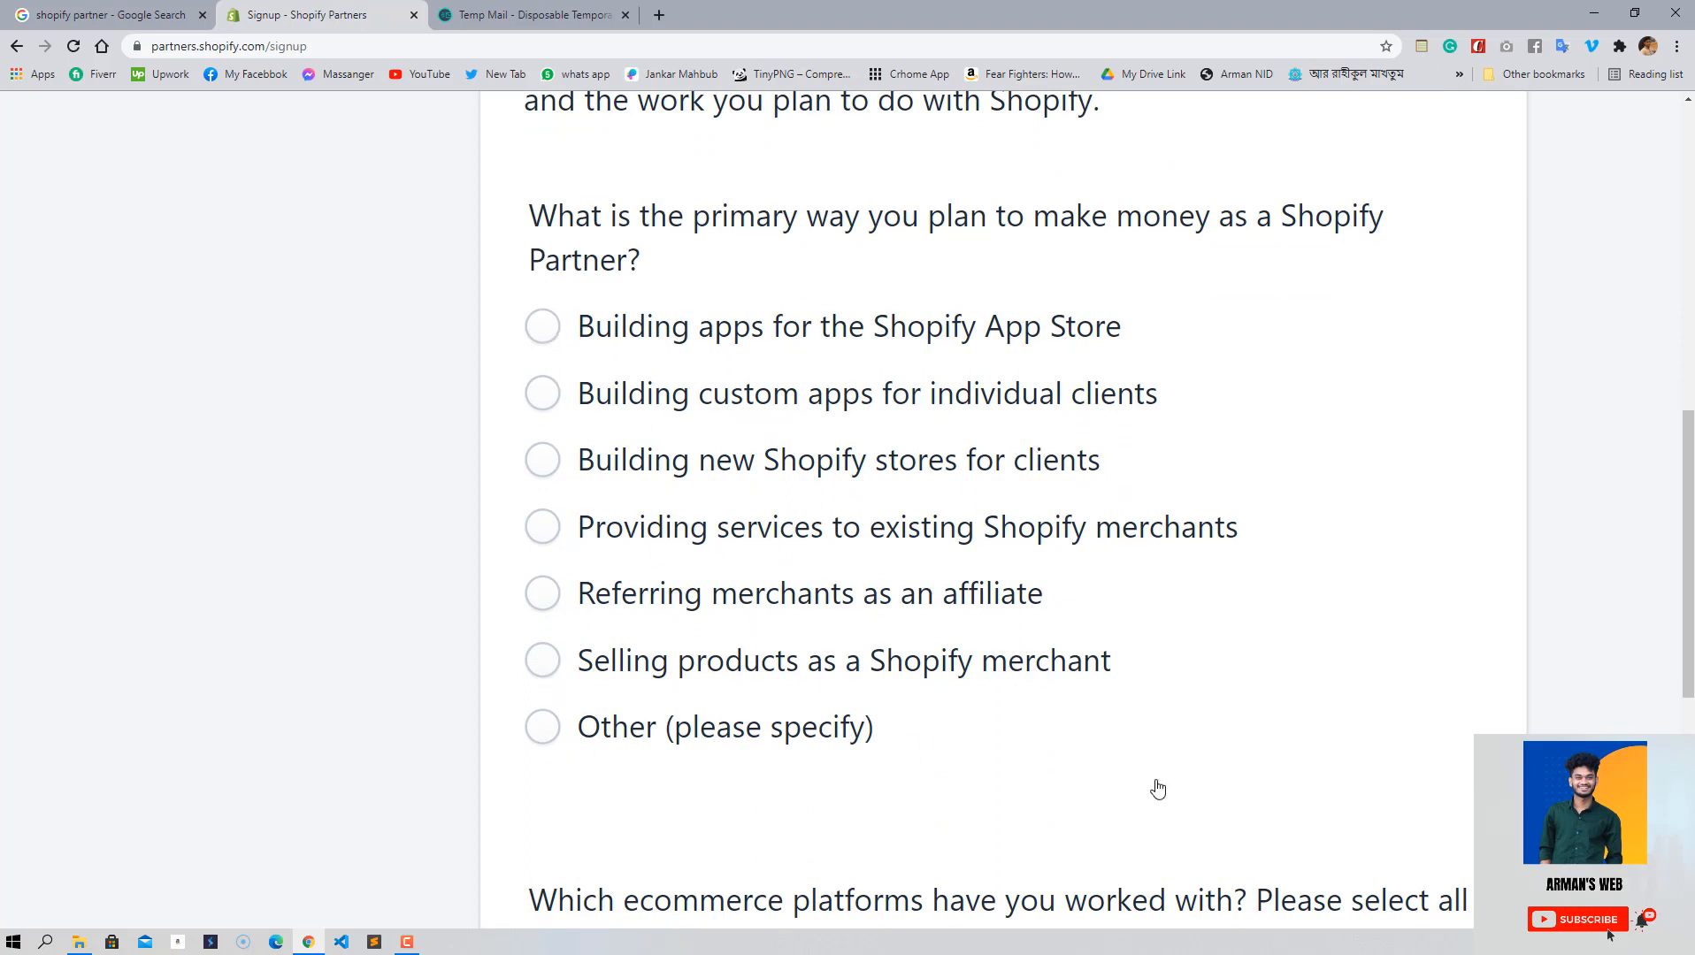
click(664, 319)
scroll(1216, 453, down, 5)
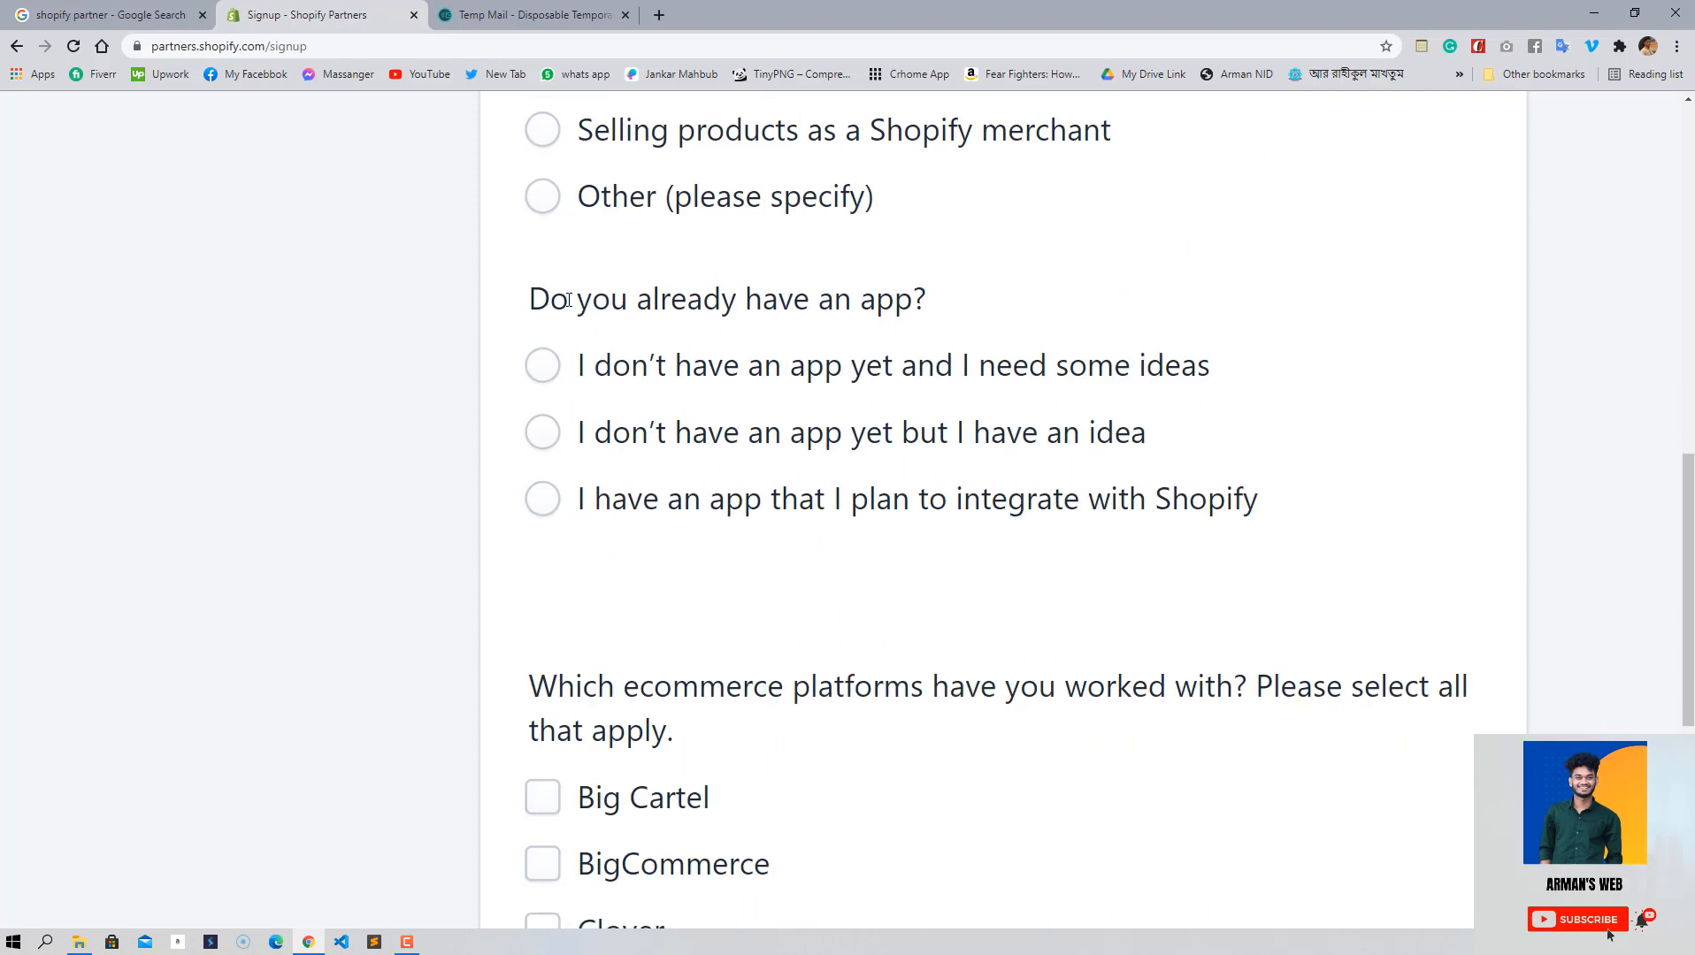
click(624, 365)
scroll(768, 577, down, 5)
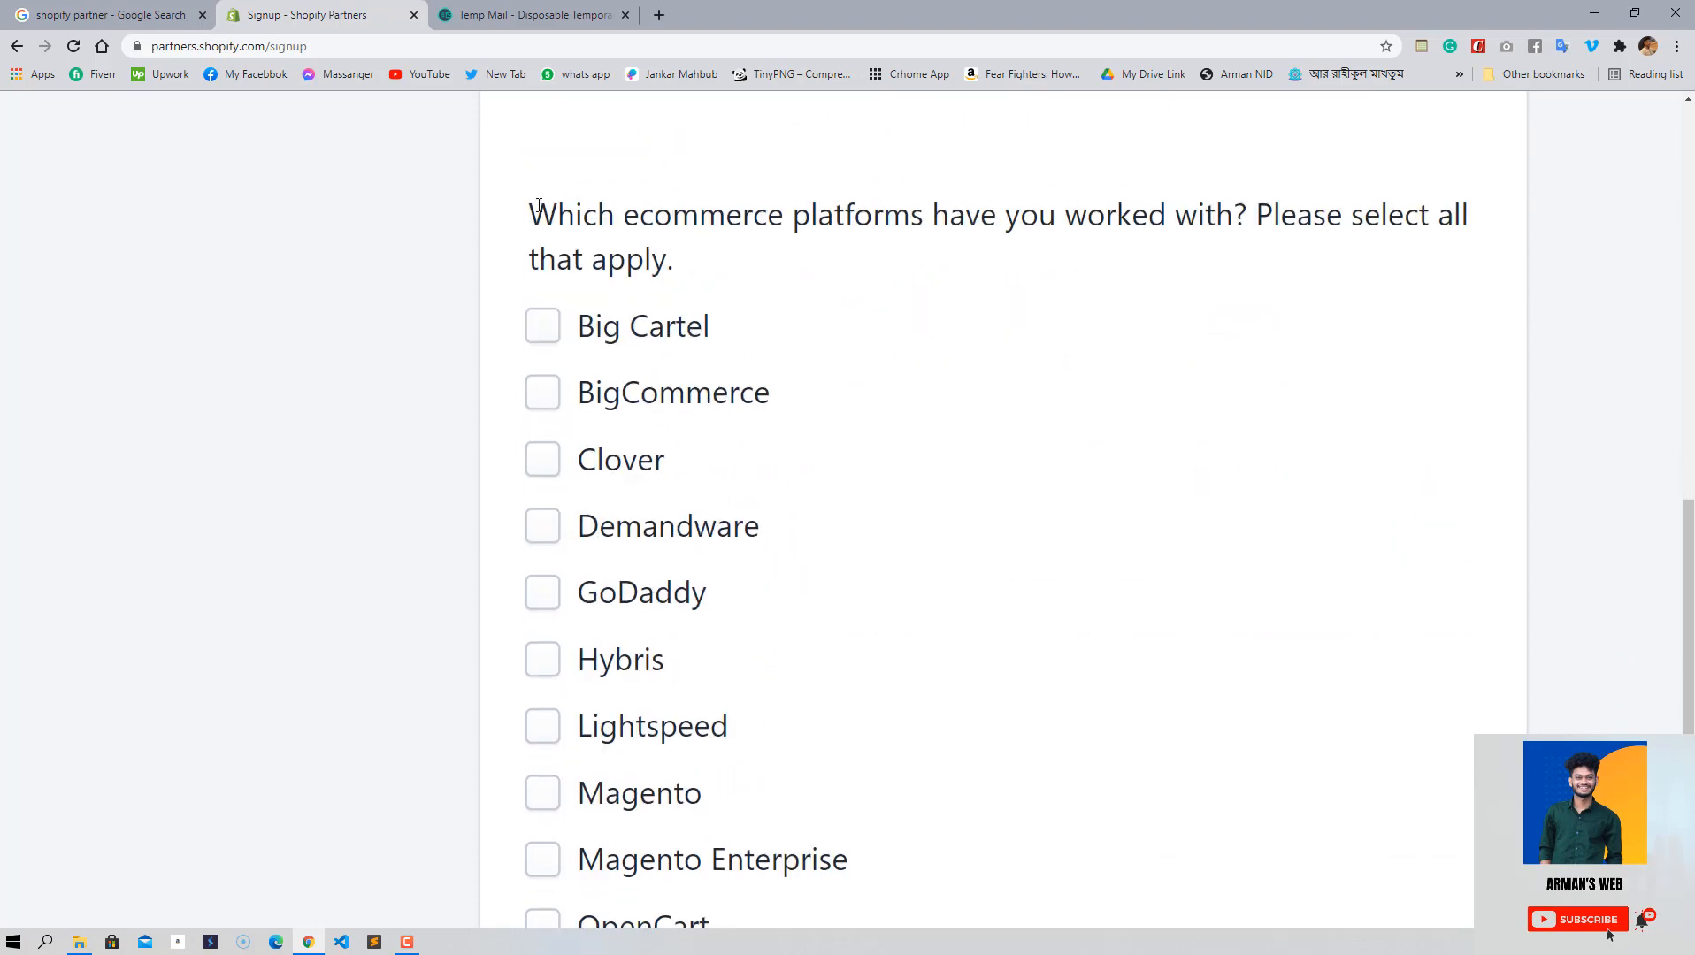
- Mark WordPress, WooCommerce and Magento as the ecommerce platforms worked with
drag(539, 206, 1005, 256)
click(1039, 216)
scroll(820, 483, down, 13)
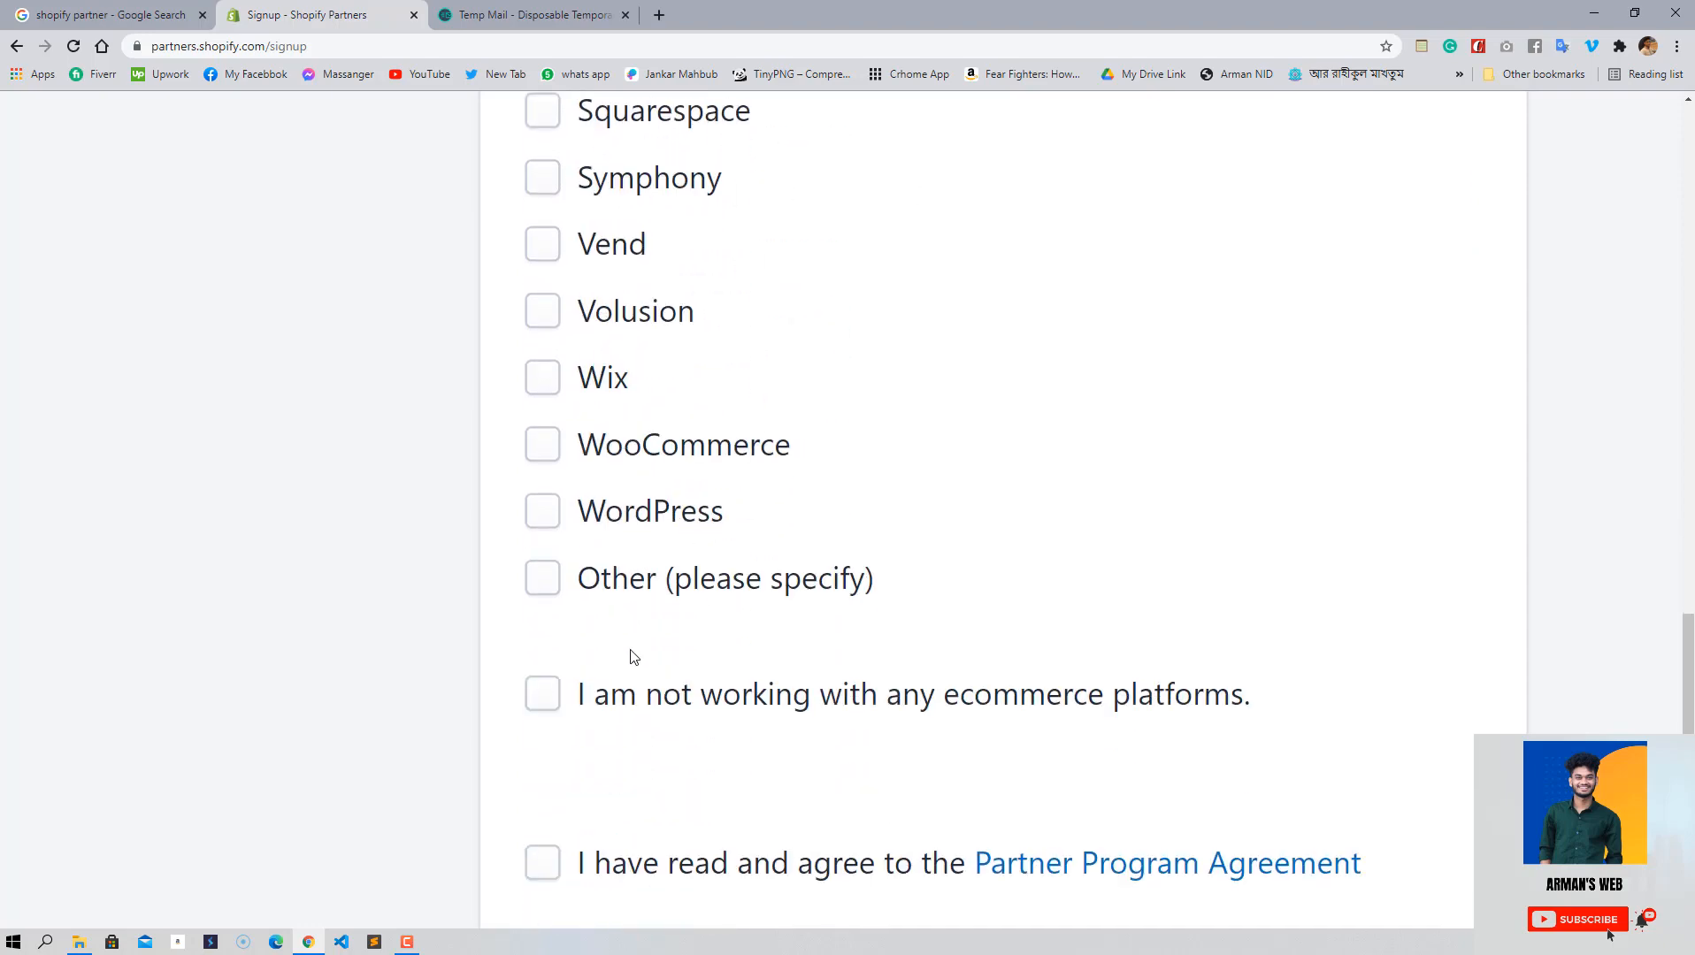
scroll(633, 654, up, 7)
scroll(633, 654, down, 7)
scroll(1326, 747, up, 2)
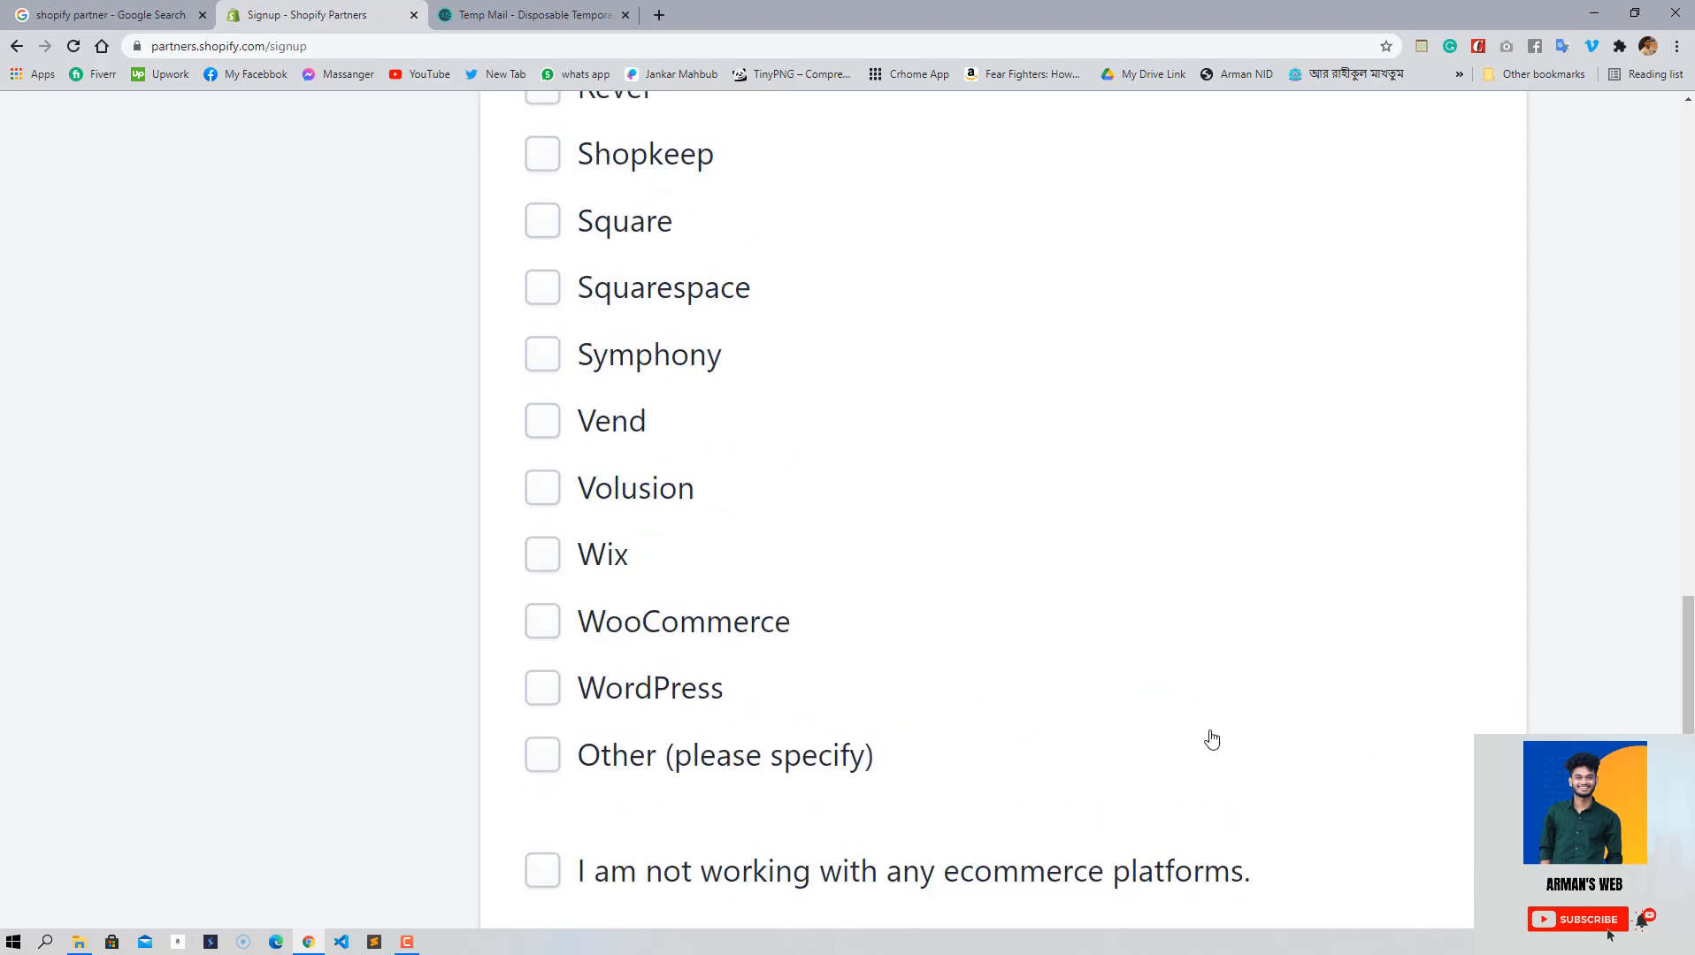
click(624, 697)
click(622, 630)
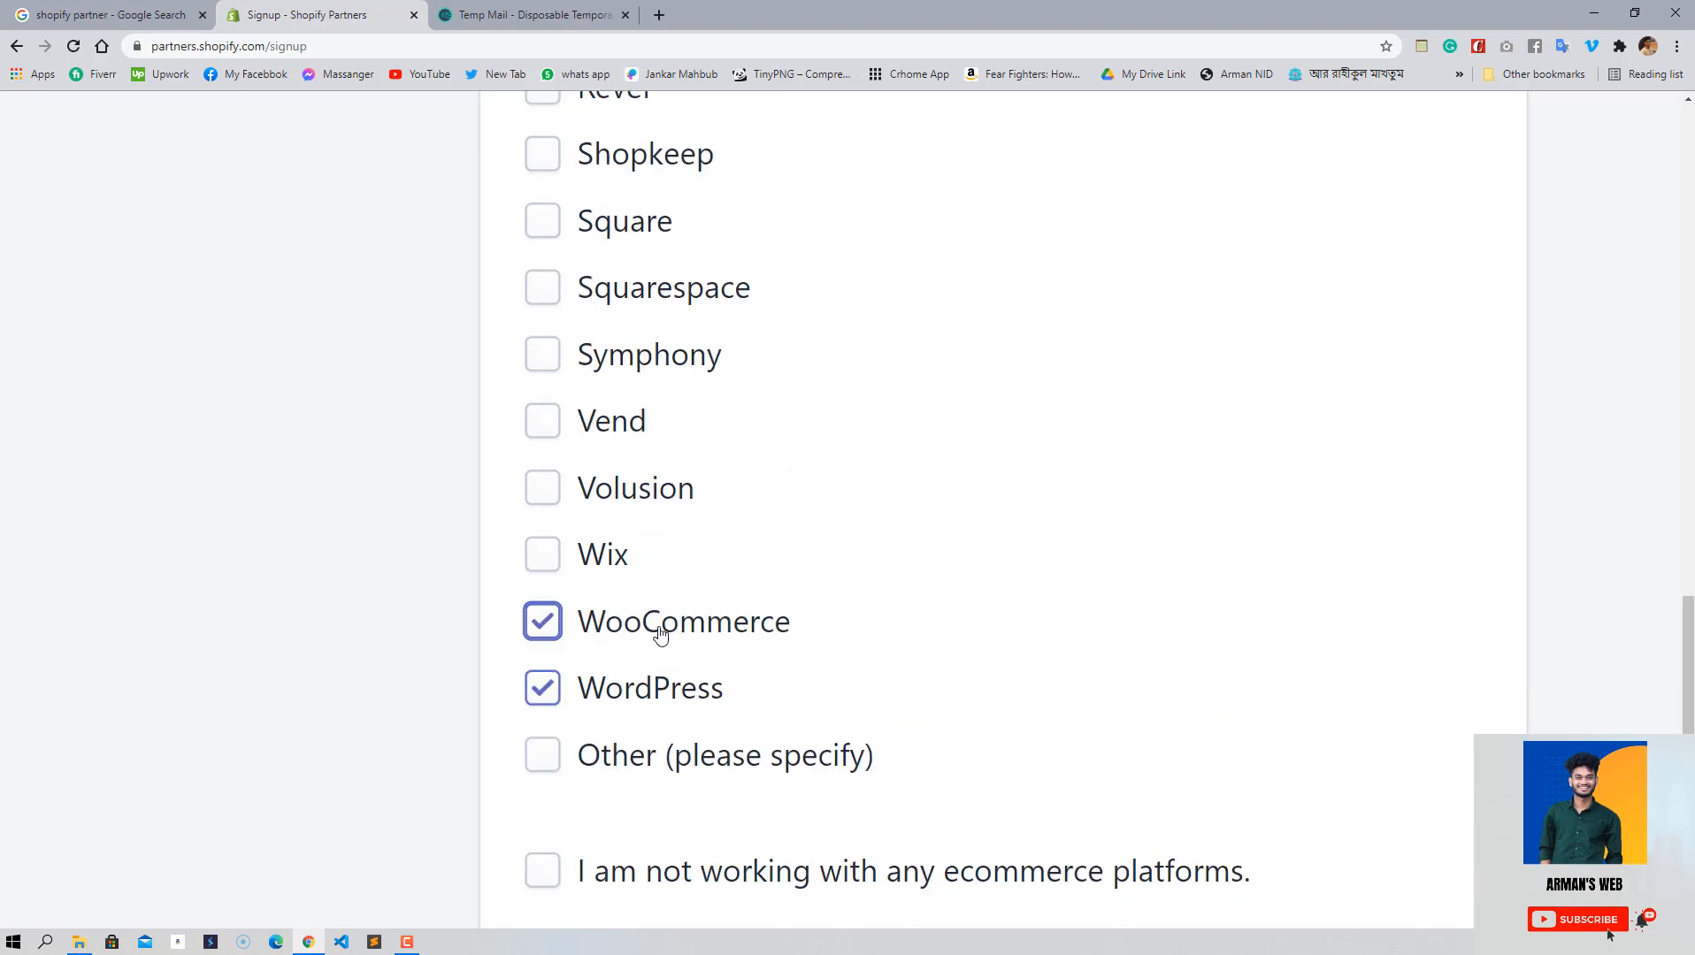
scroll(643, 495, up, 8)
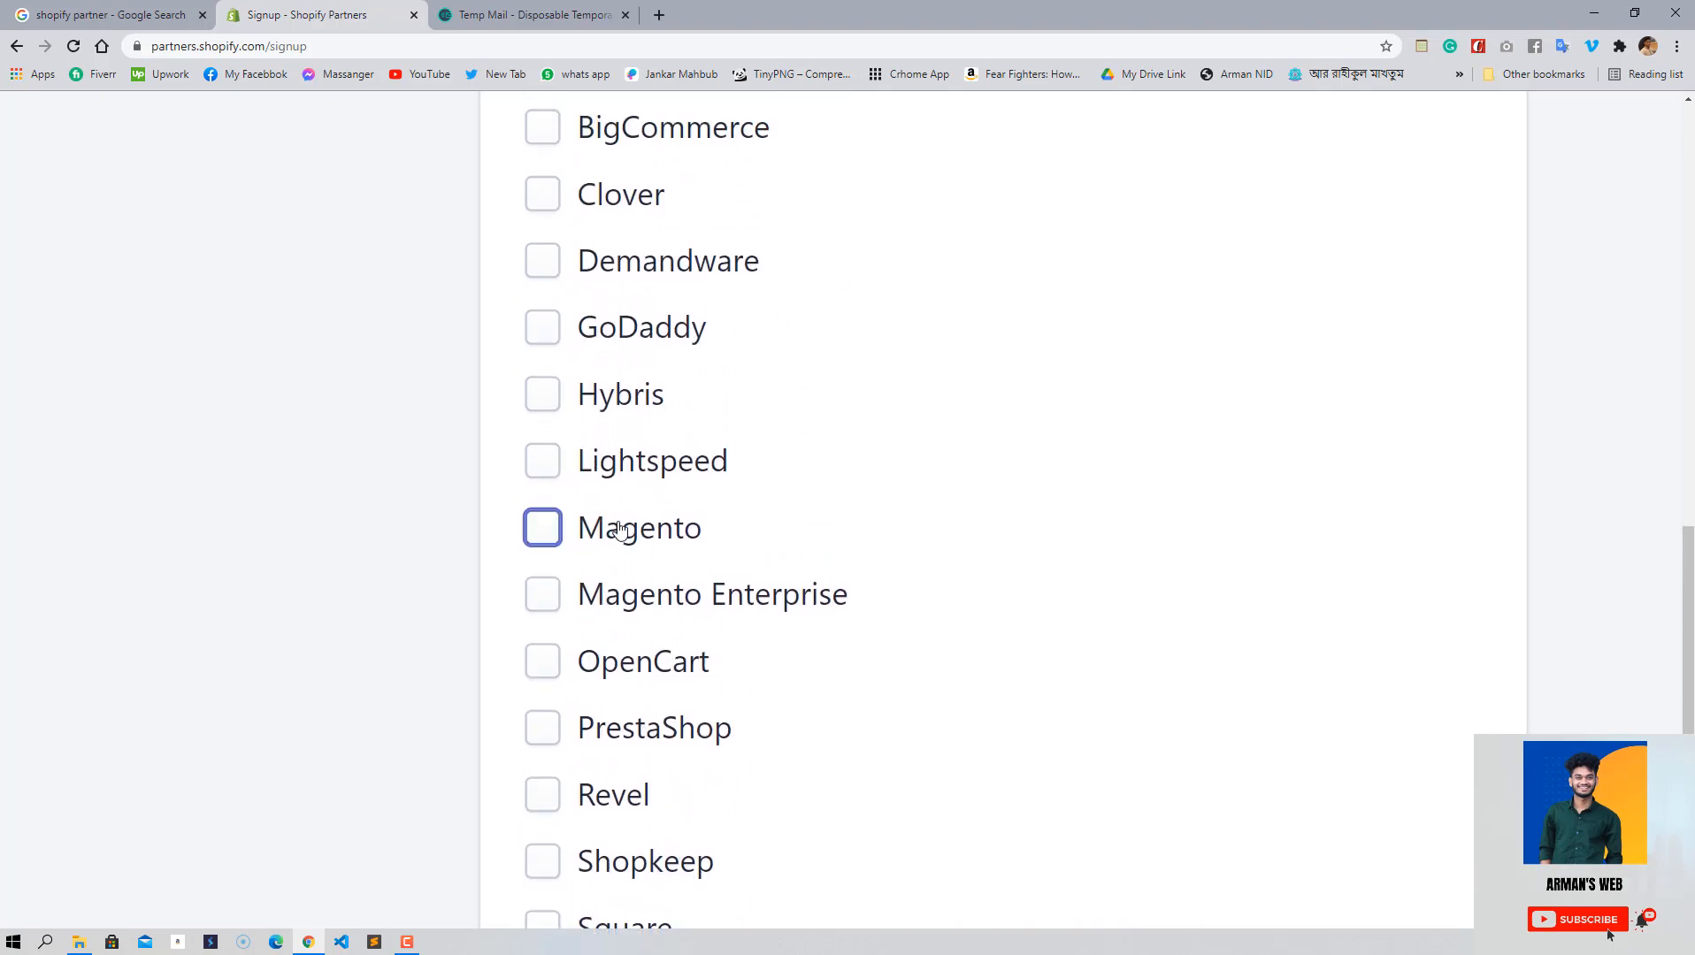
click(619, 529)
scroll(885, 672, up, 4)
scroll(880, 670, down, 11)
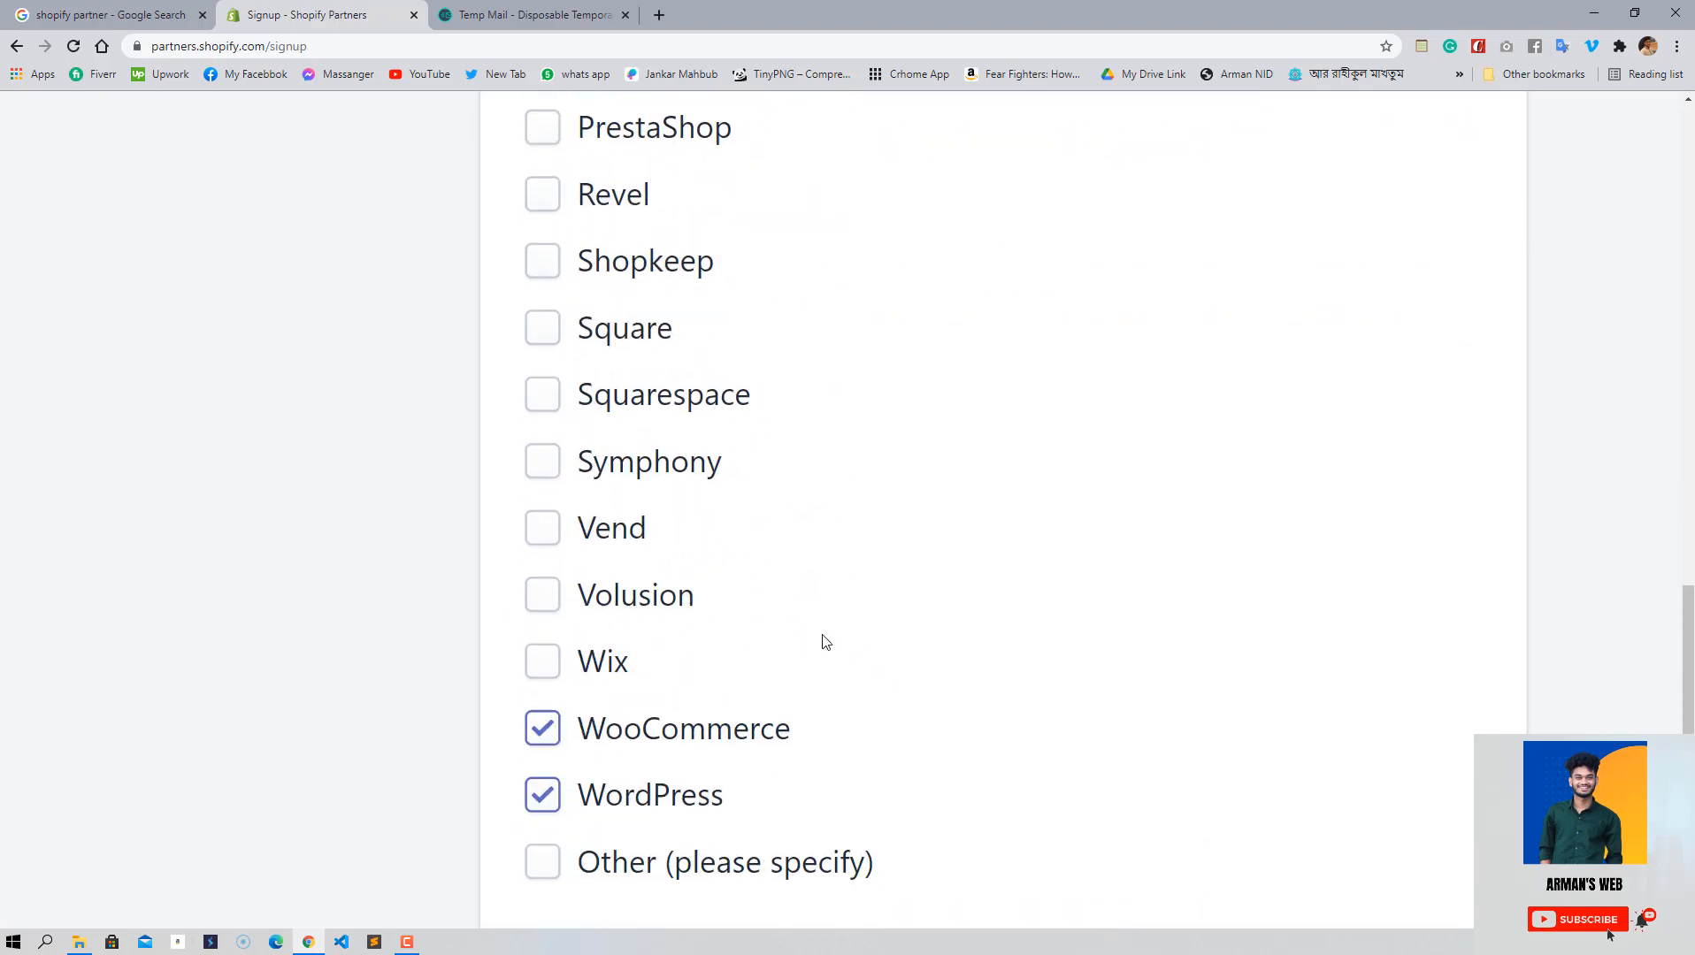
- Agree to the Partner Program Agreement and submit the form to view the dashboard
scroll(826, 642, down, 6)
click(533, 590)
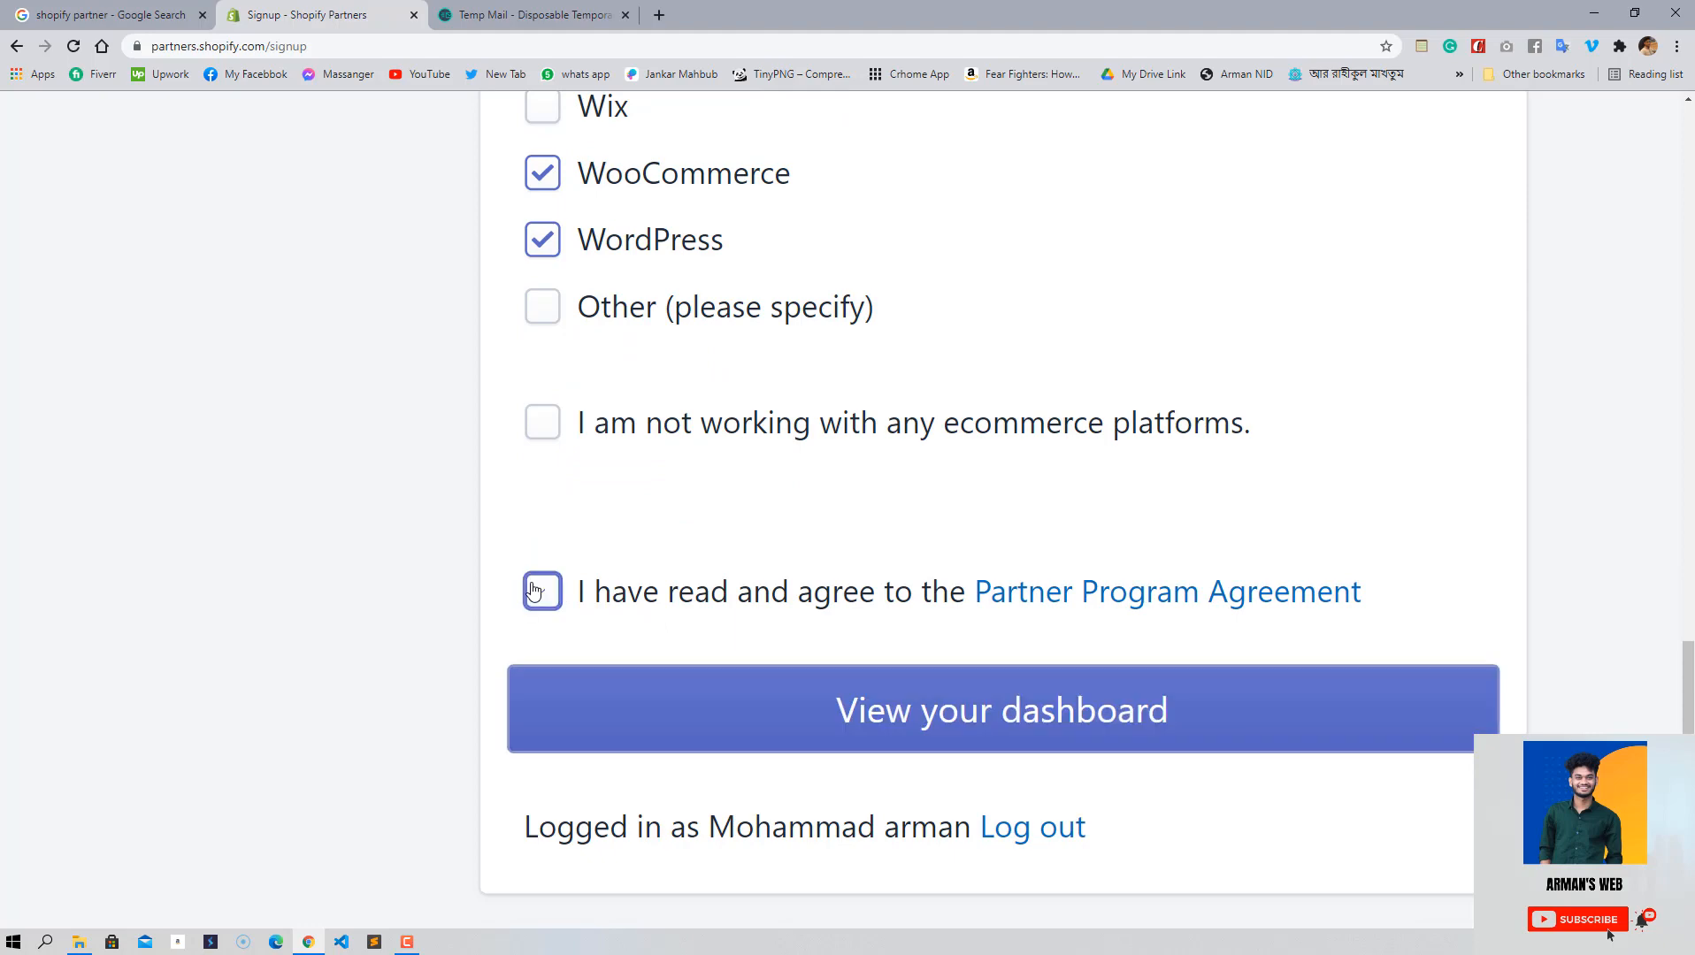
key(ctrl+minus)
key(ctrl+minus)
key(ctrl+minus)
key(ctrl+minus)
key(ctrl+minus)
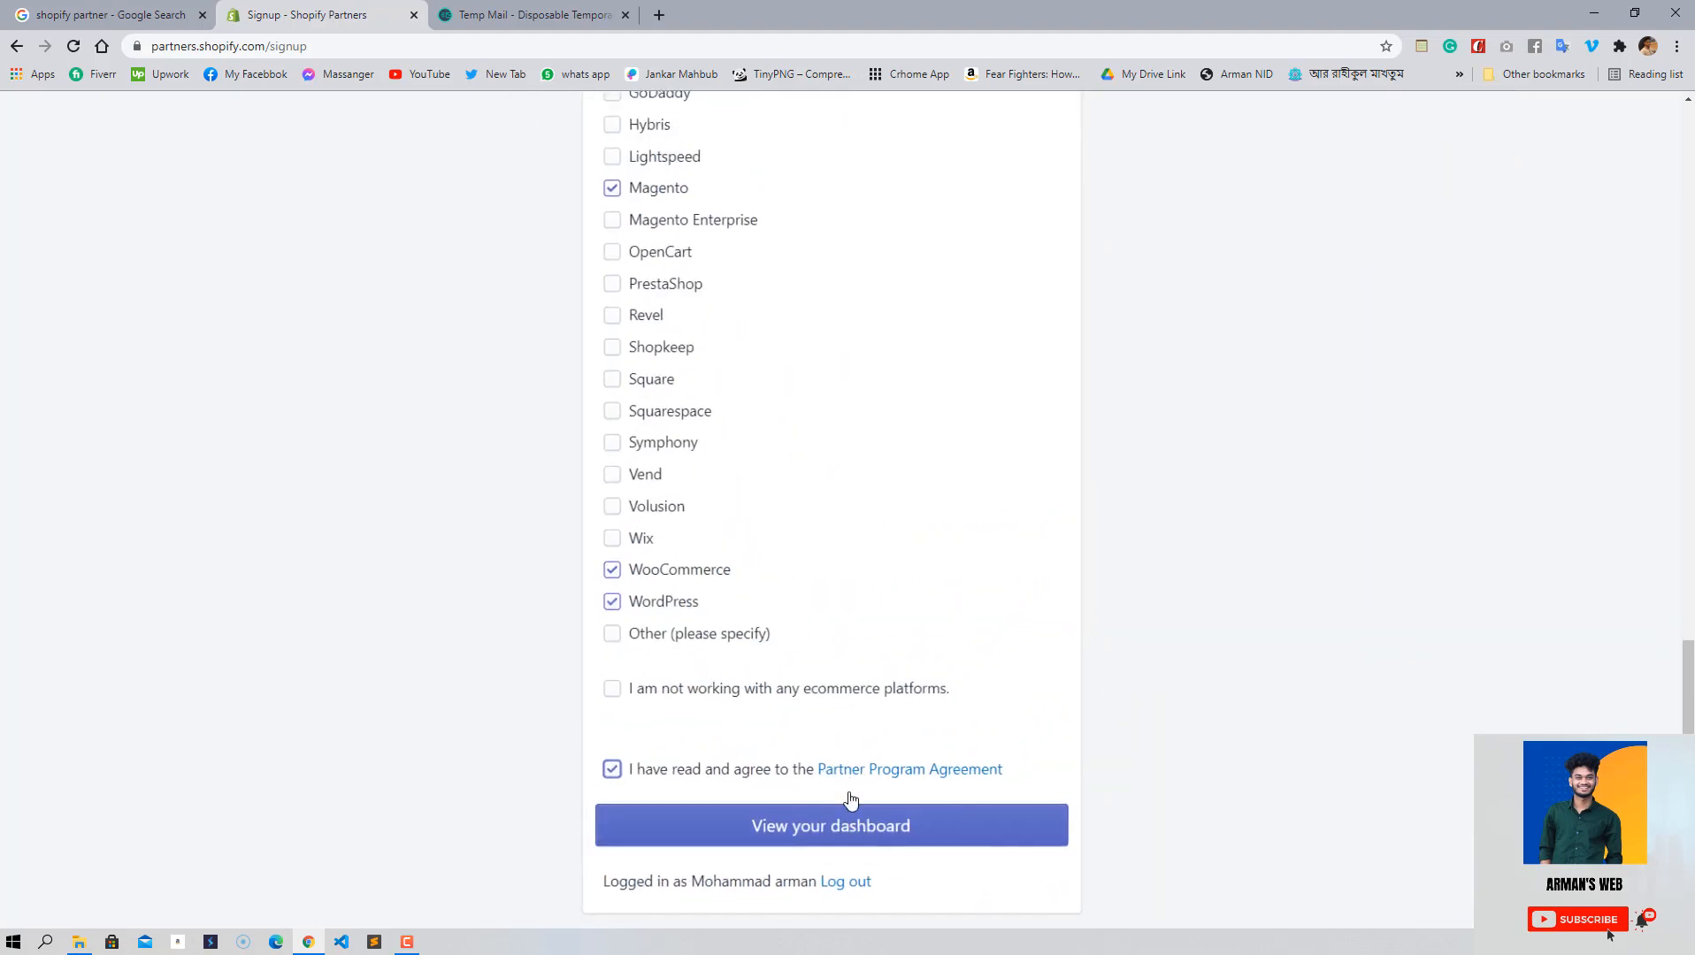
click(936, 836)
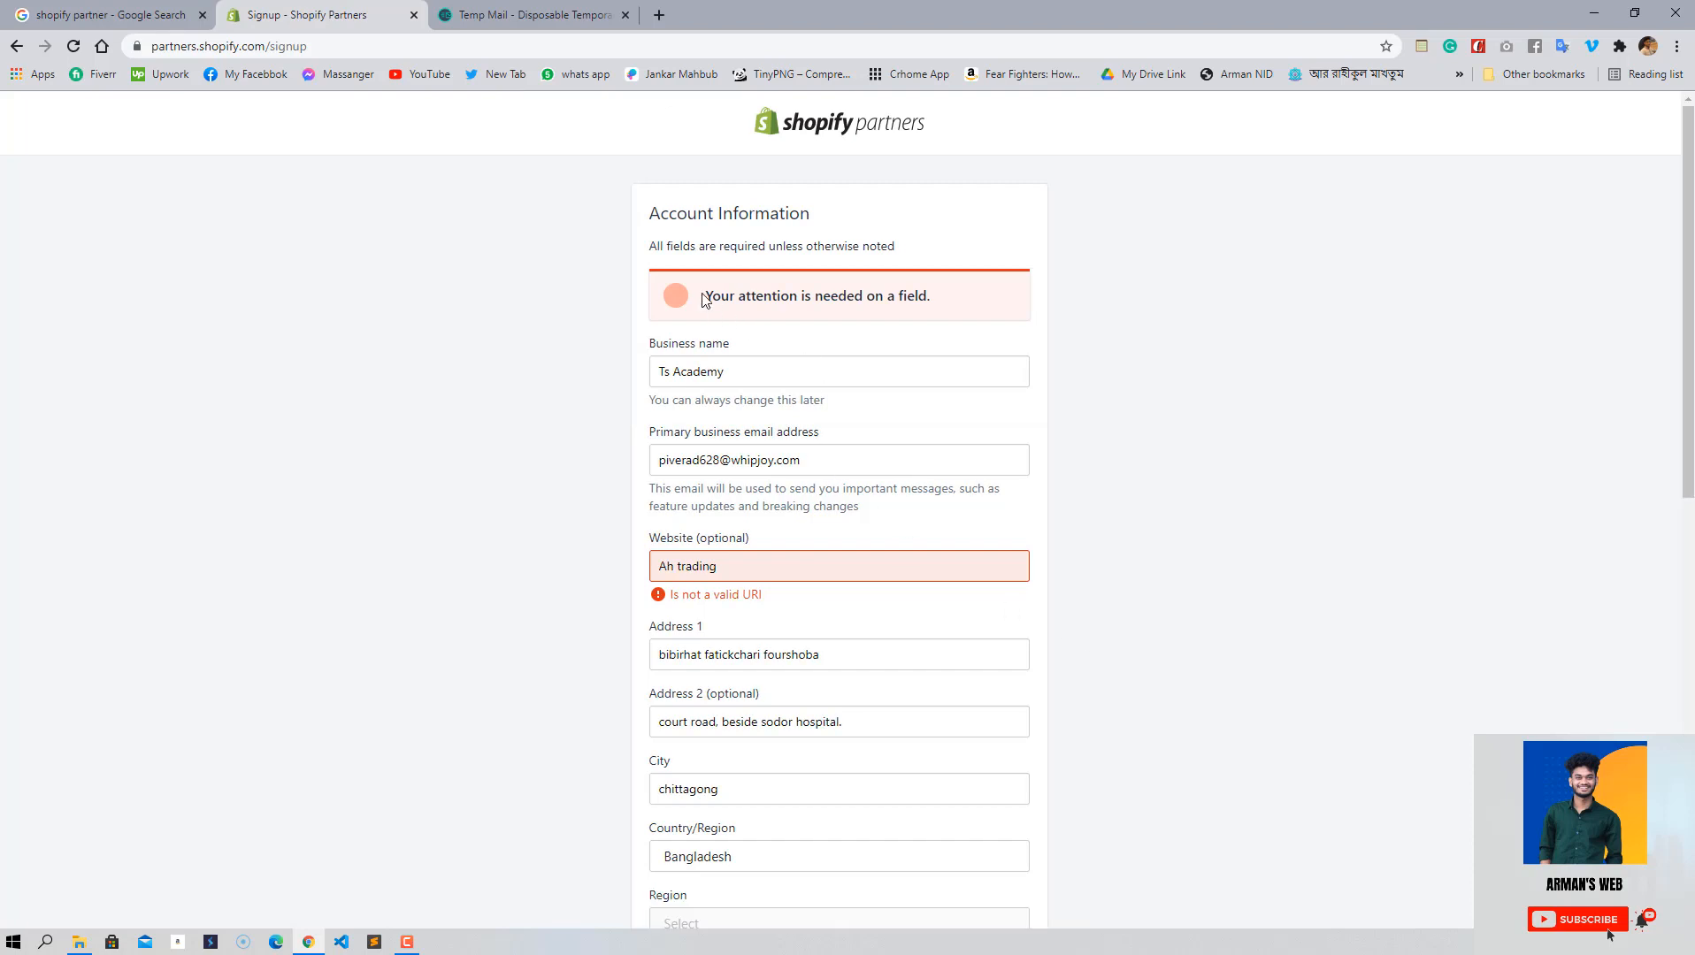
- Clear the optional website field, accept the Partner Program Agreement again and resubmit the form
triple_click(759, 574)
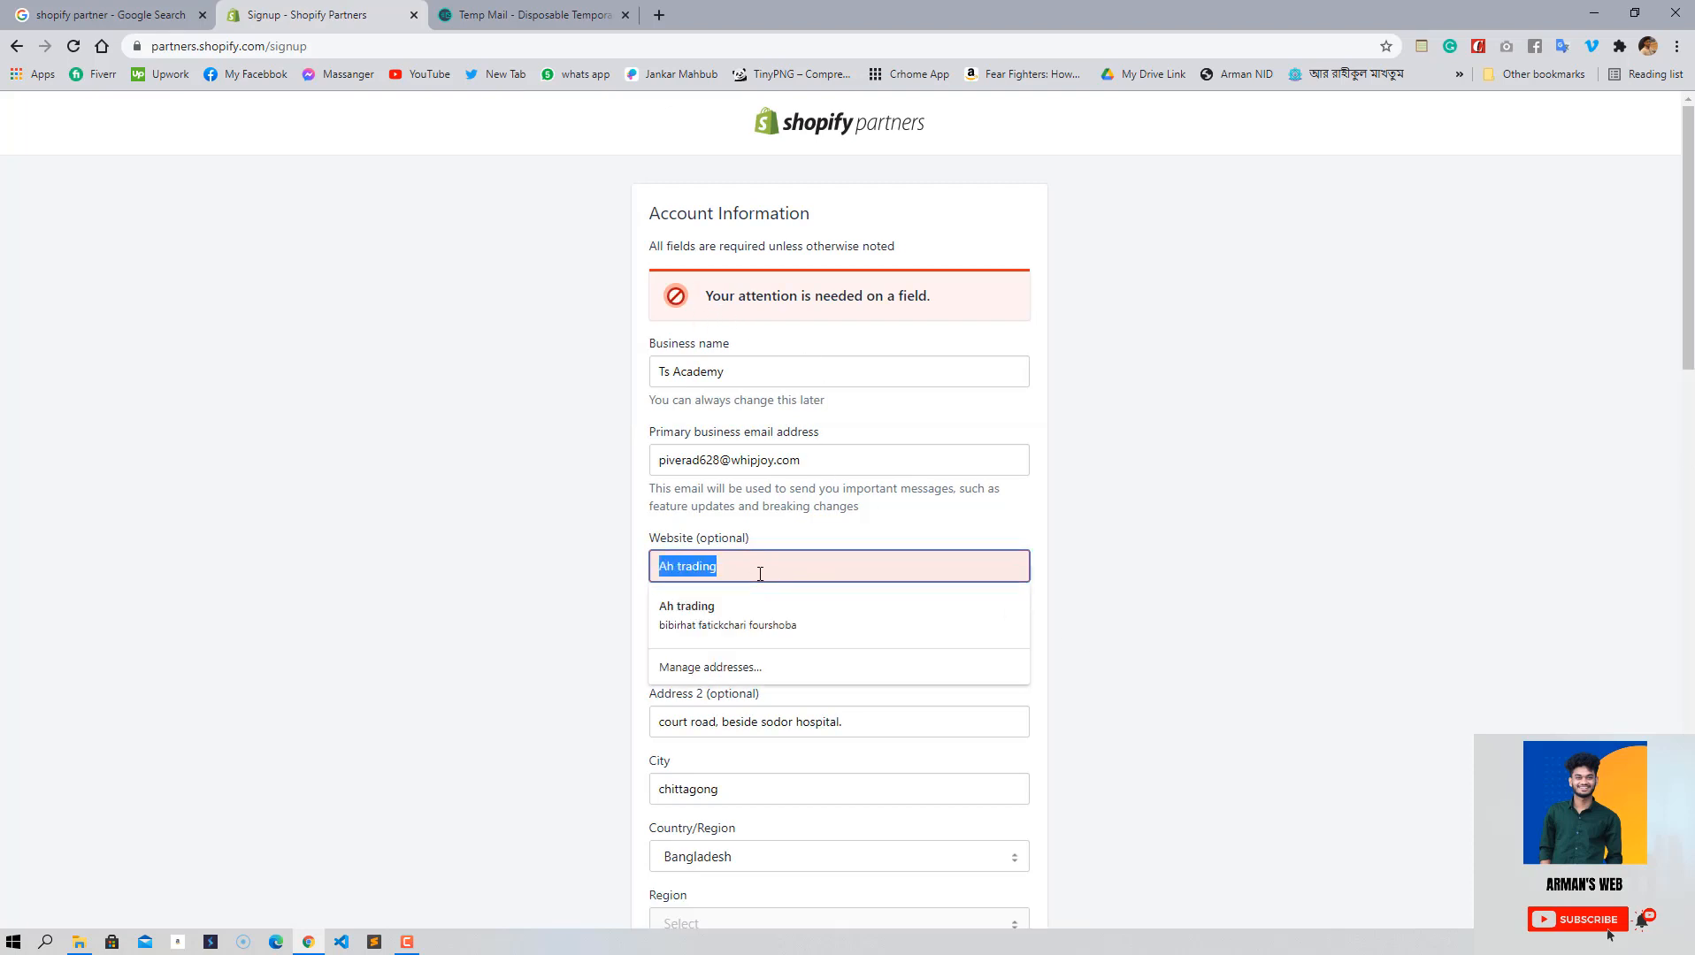
click(742, 560)
triple_click(741, 563)
key(BackSpace)
scroll(1203, 517, down, 9)
scroll(1203, 518, down, 10)
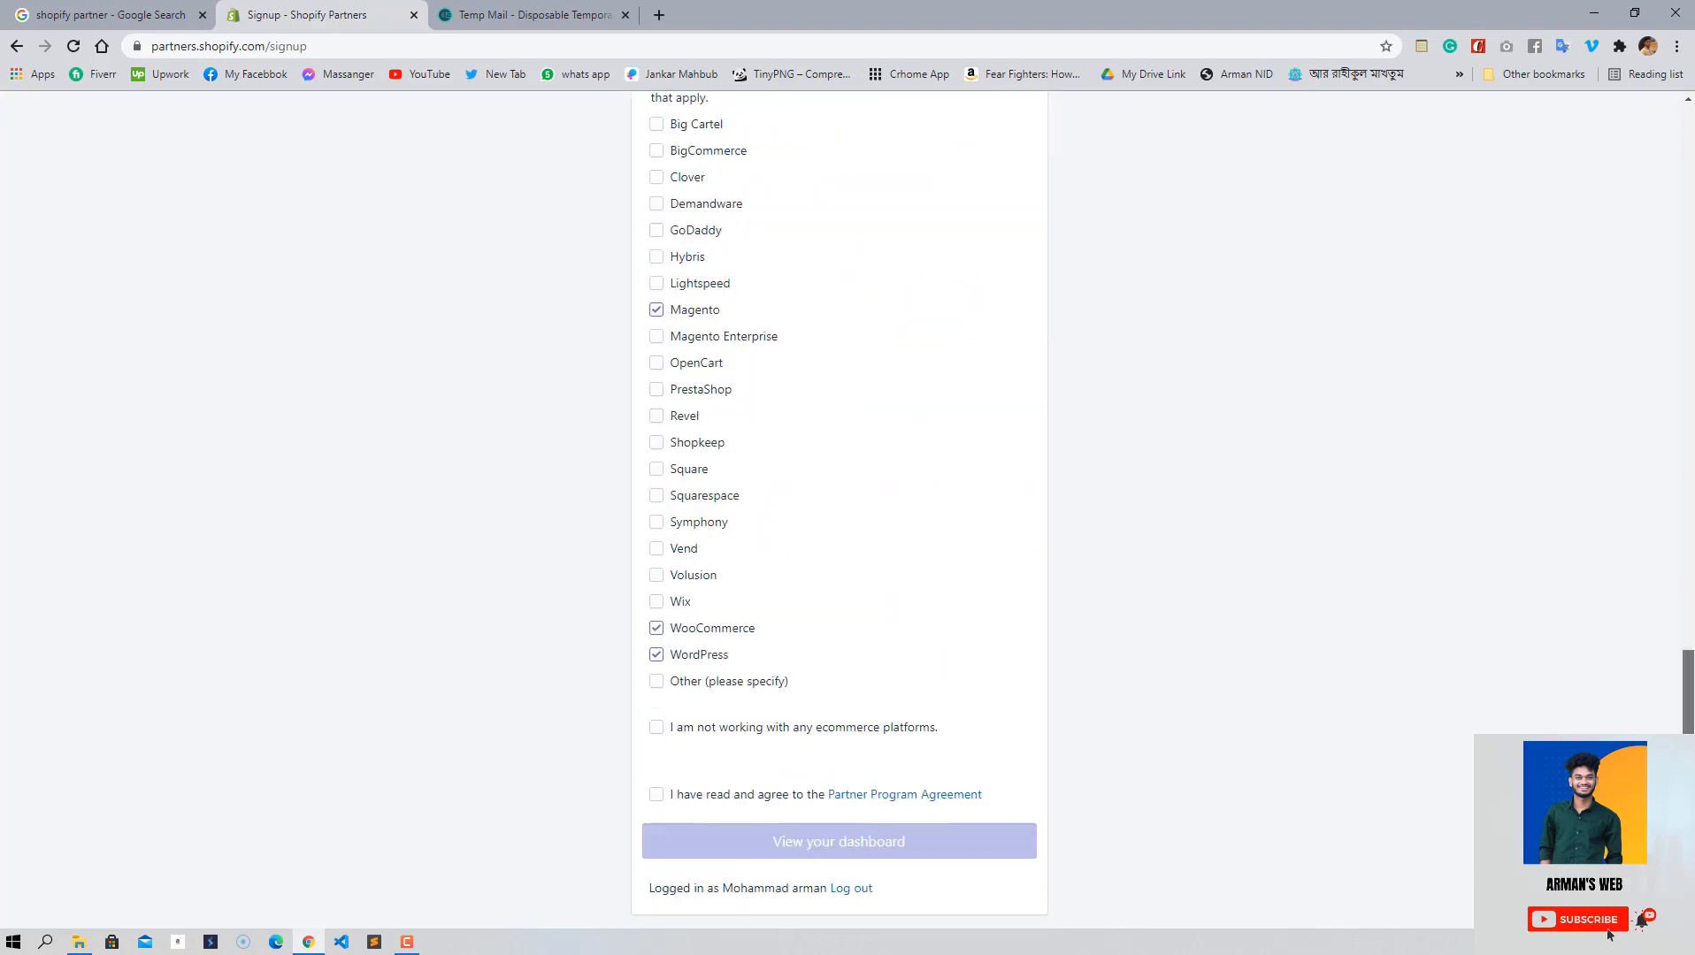
click(656, 795)
click(749, 844)
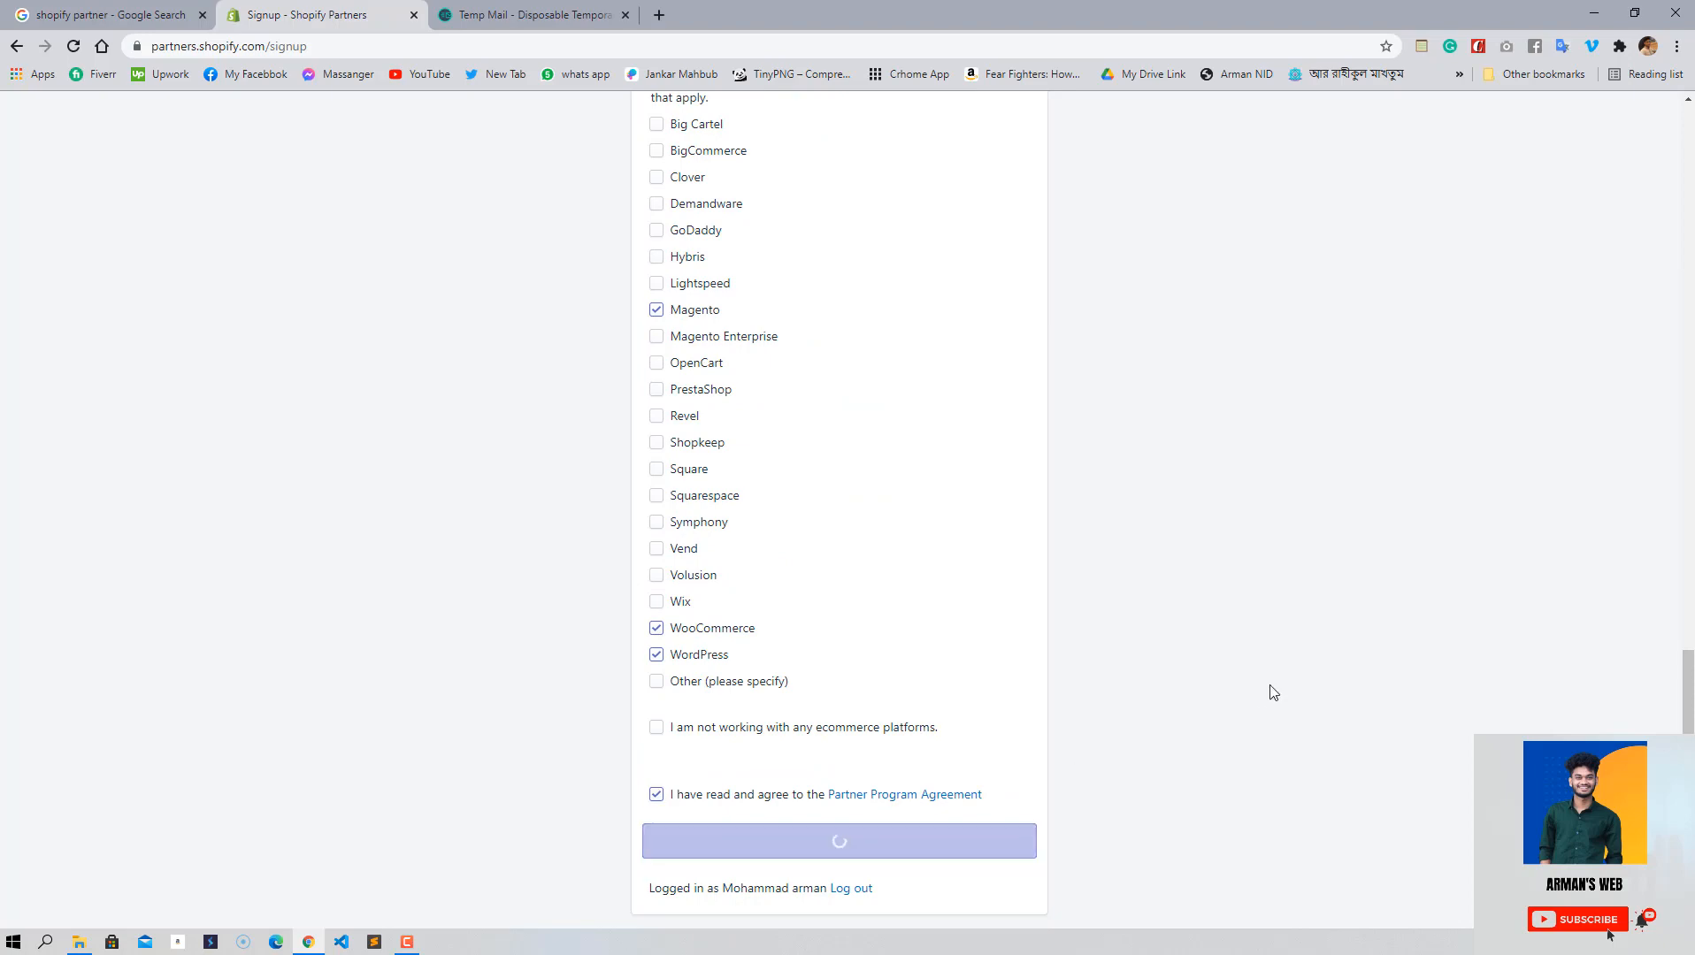
scroll(1081, 616, up, 5)
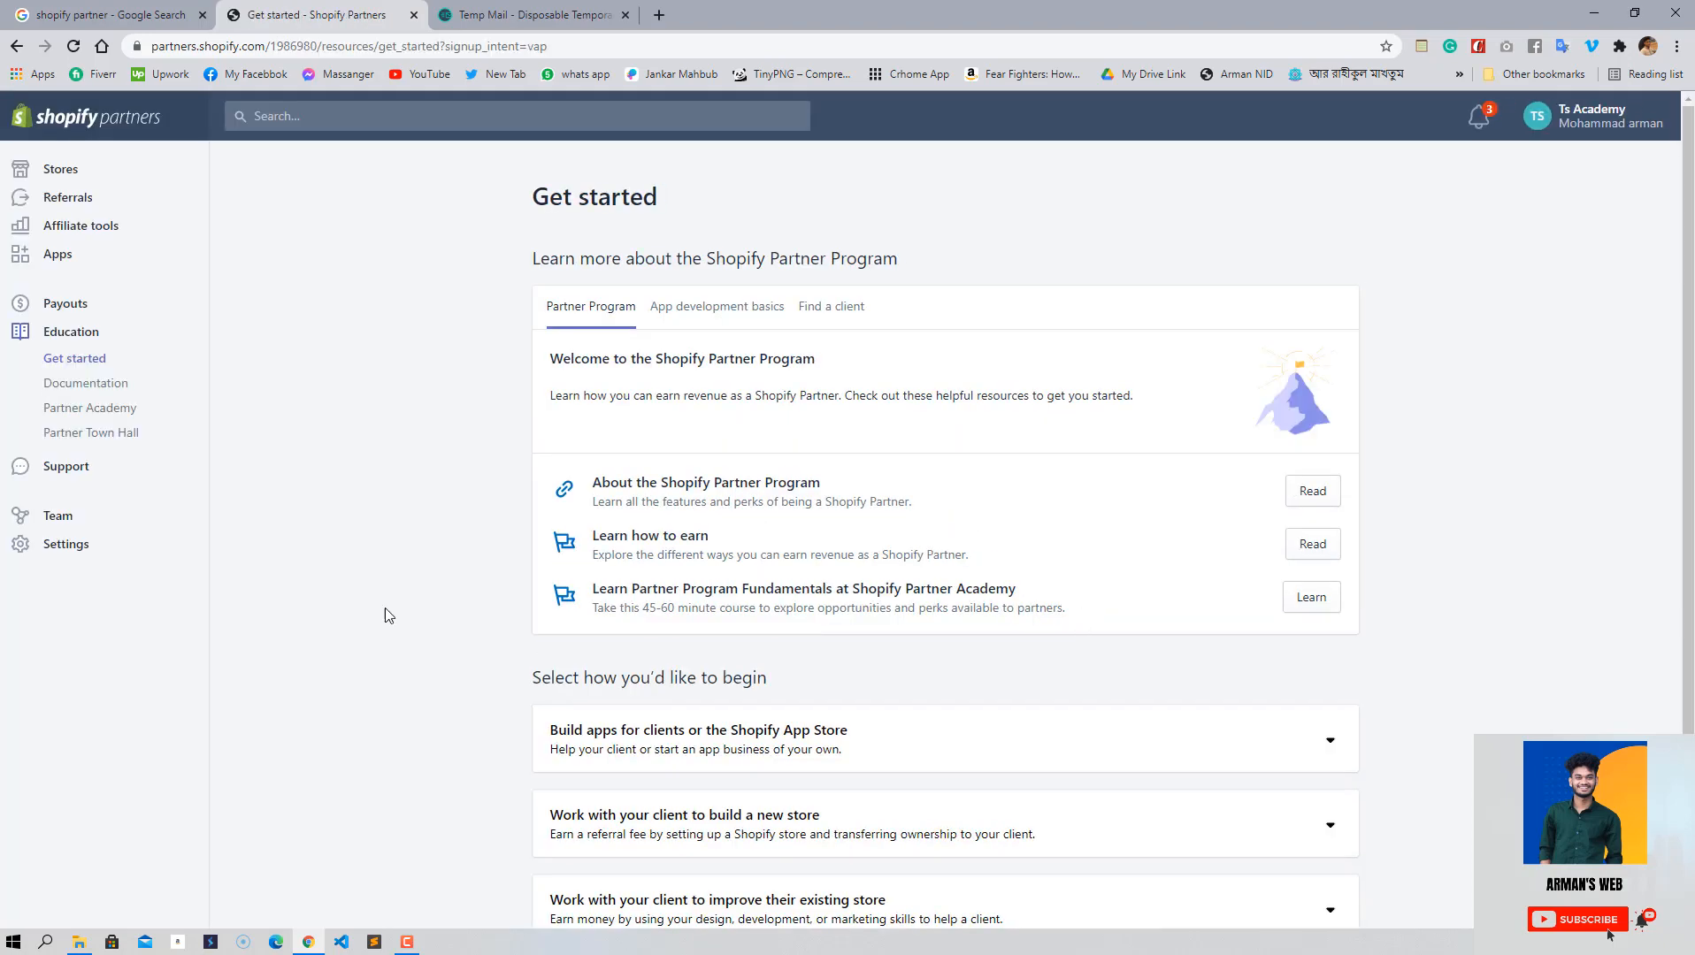
- Look over the Get started page, and open the Stores page to read its missing information notice
scroll(414, 551, down, 1)
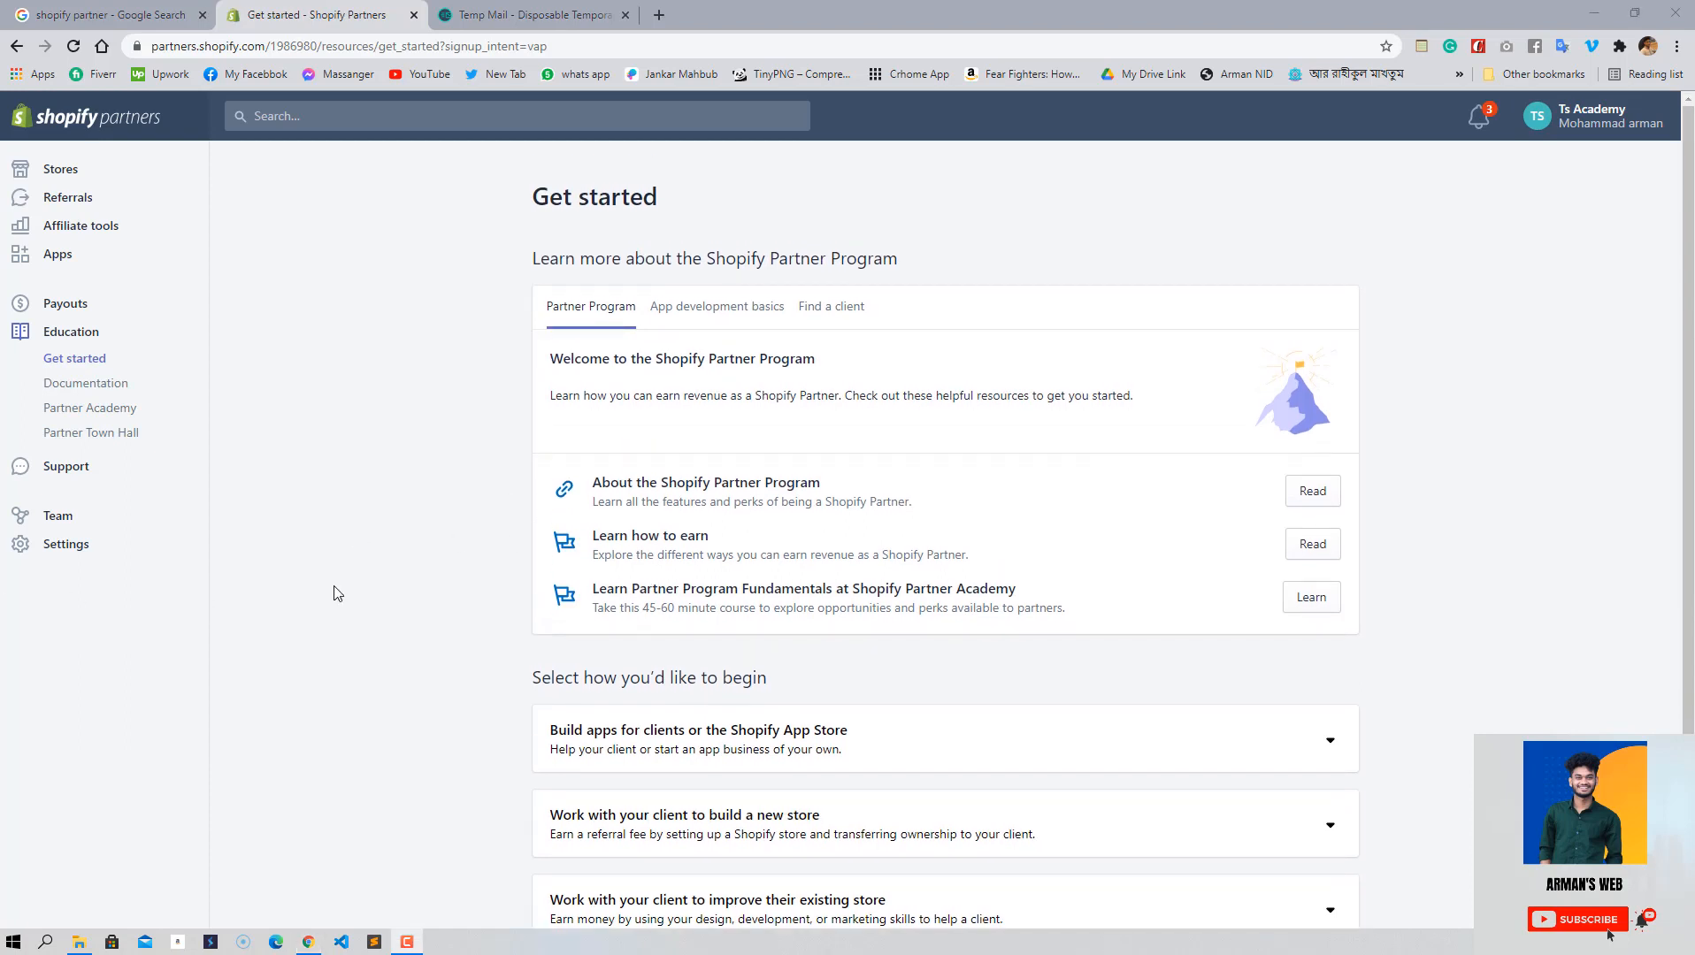
scroll(741, 604, down, 1)
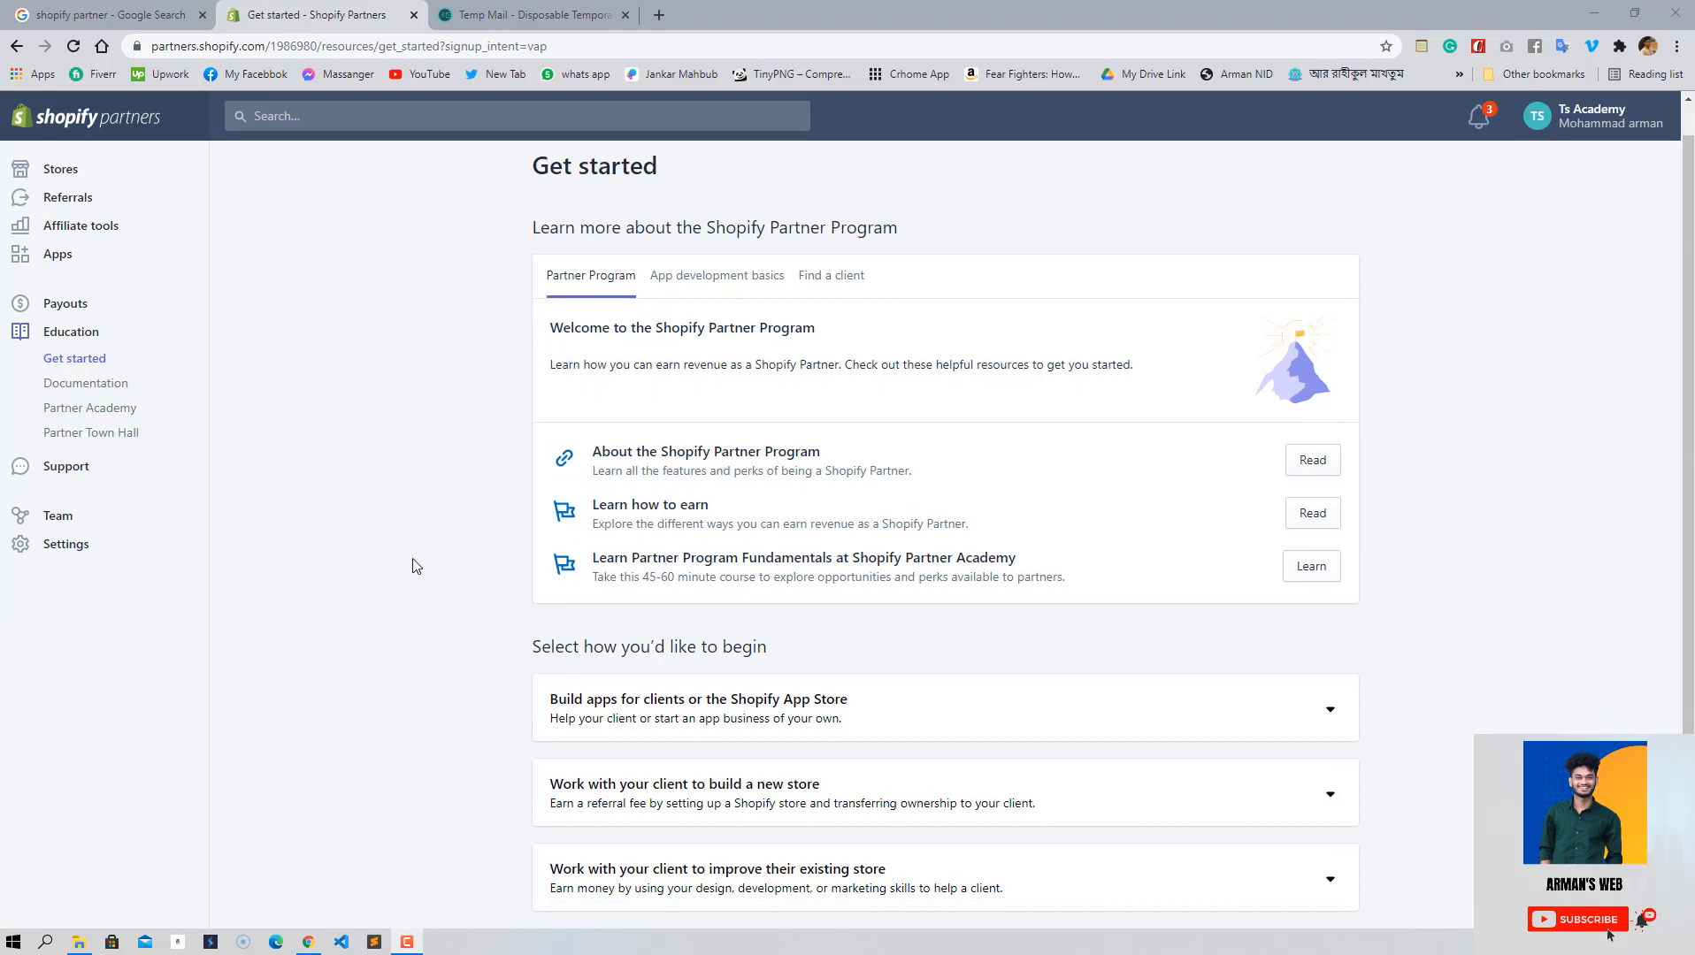
scroll(415, 566, up, 1)
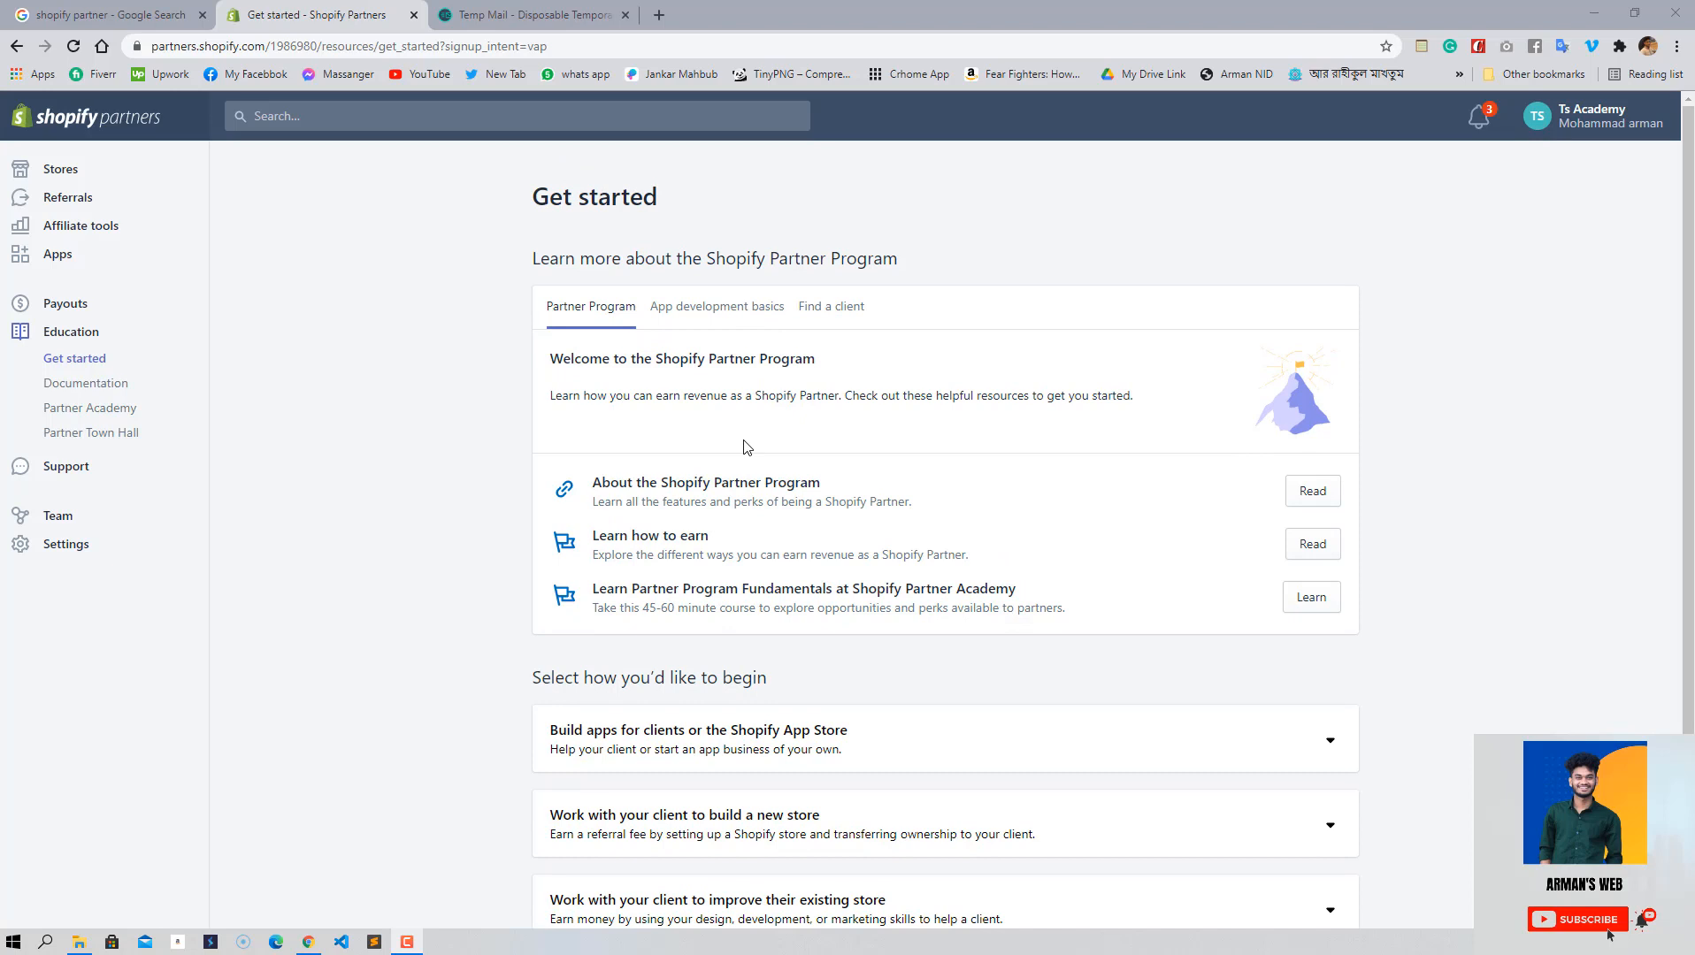
scroll(743, 449, down, 1)
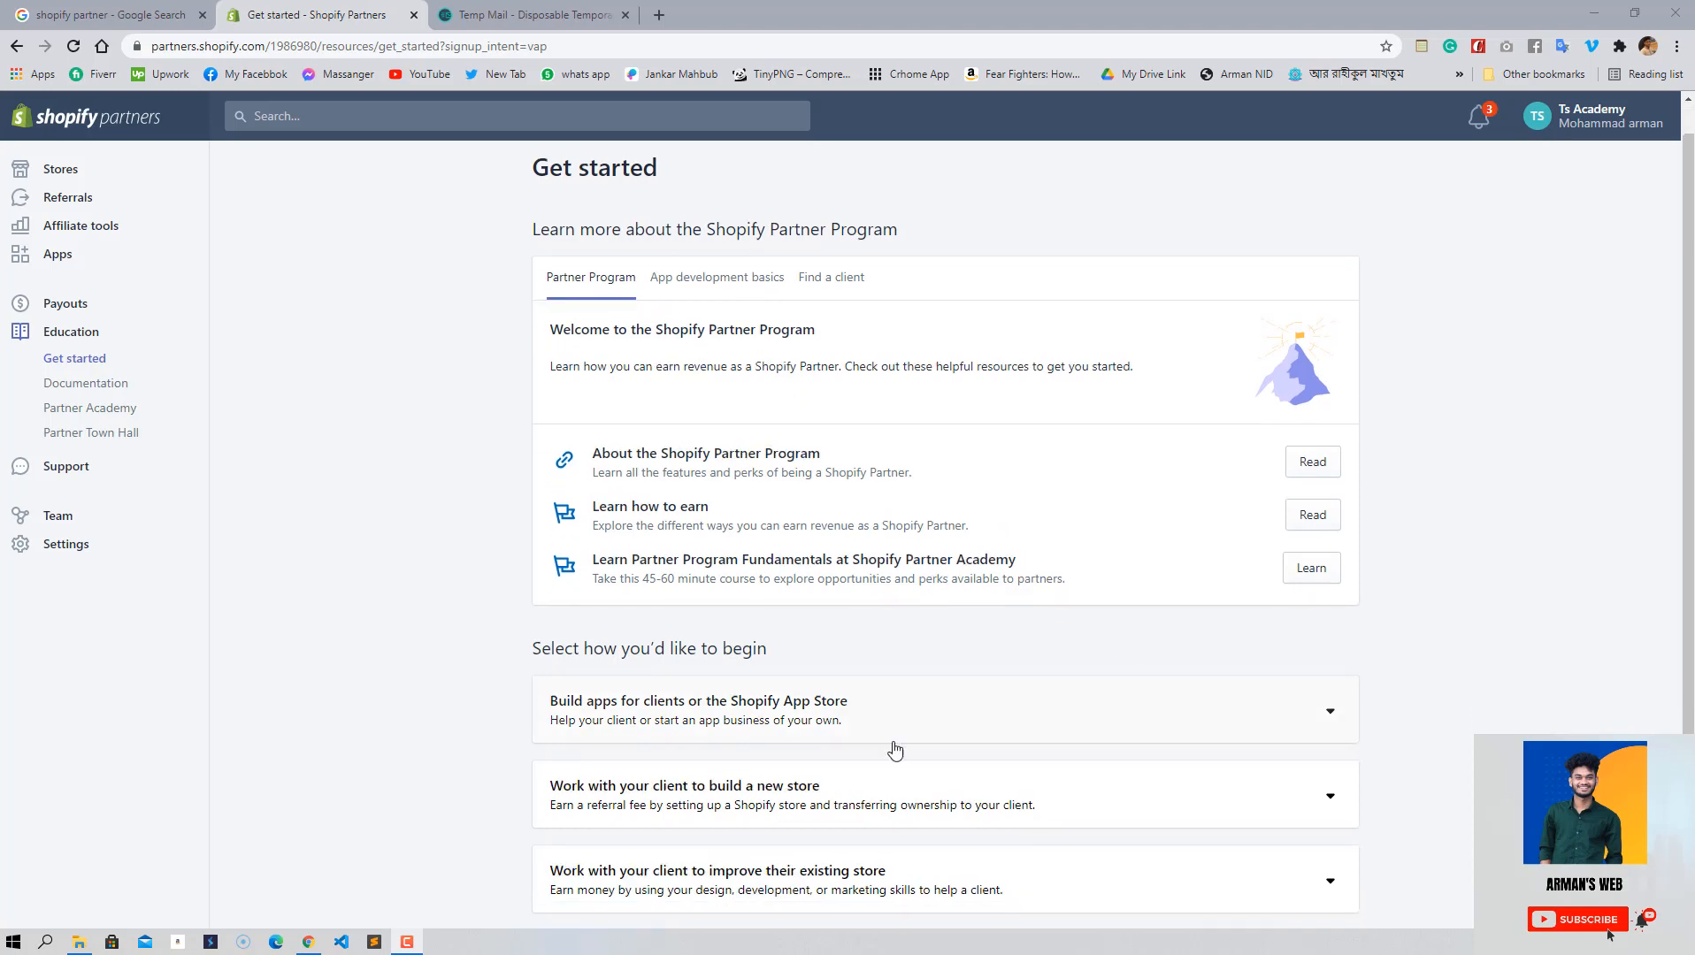
scroll(619, 530, up, 1)
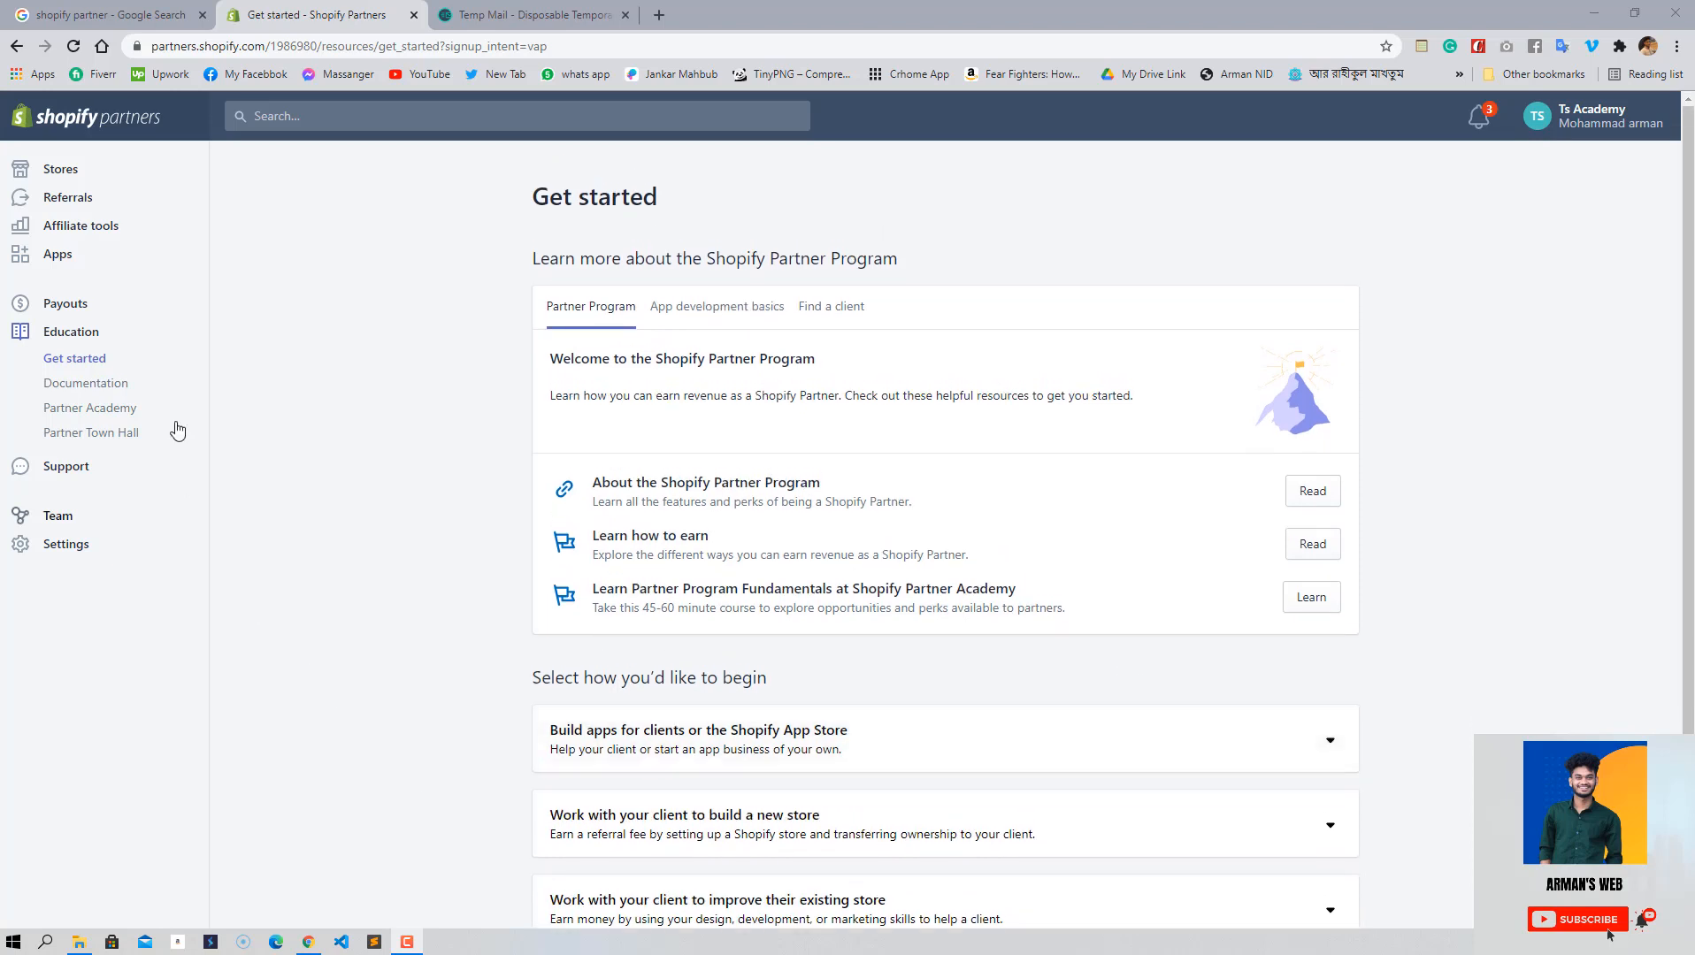
click(69, 174)
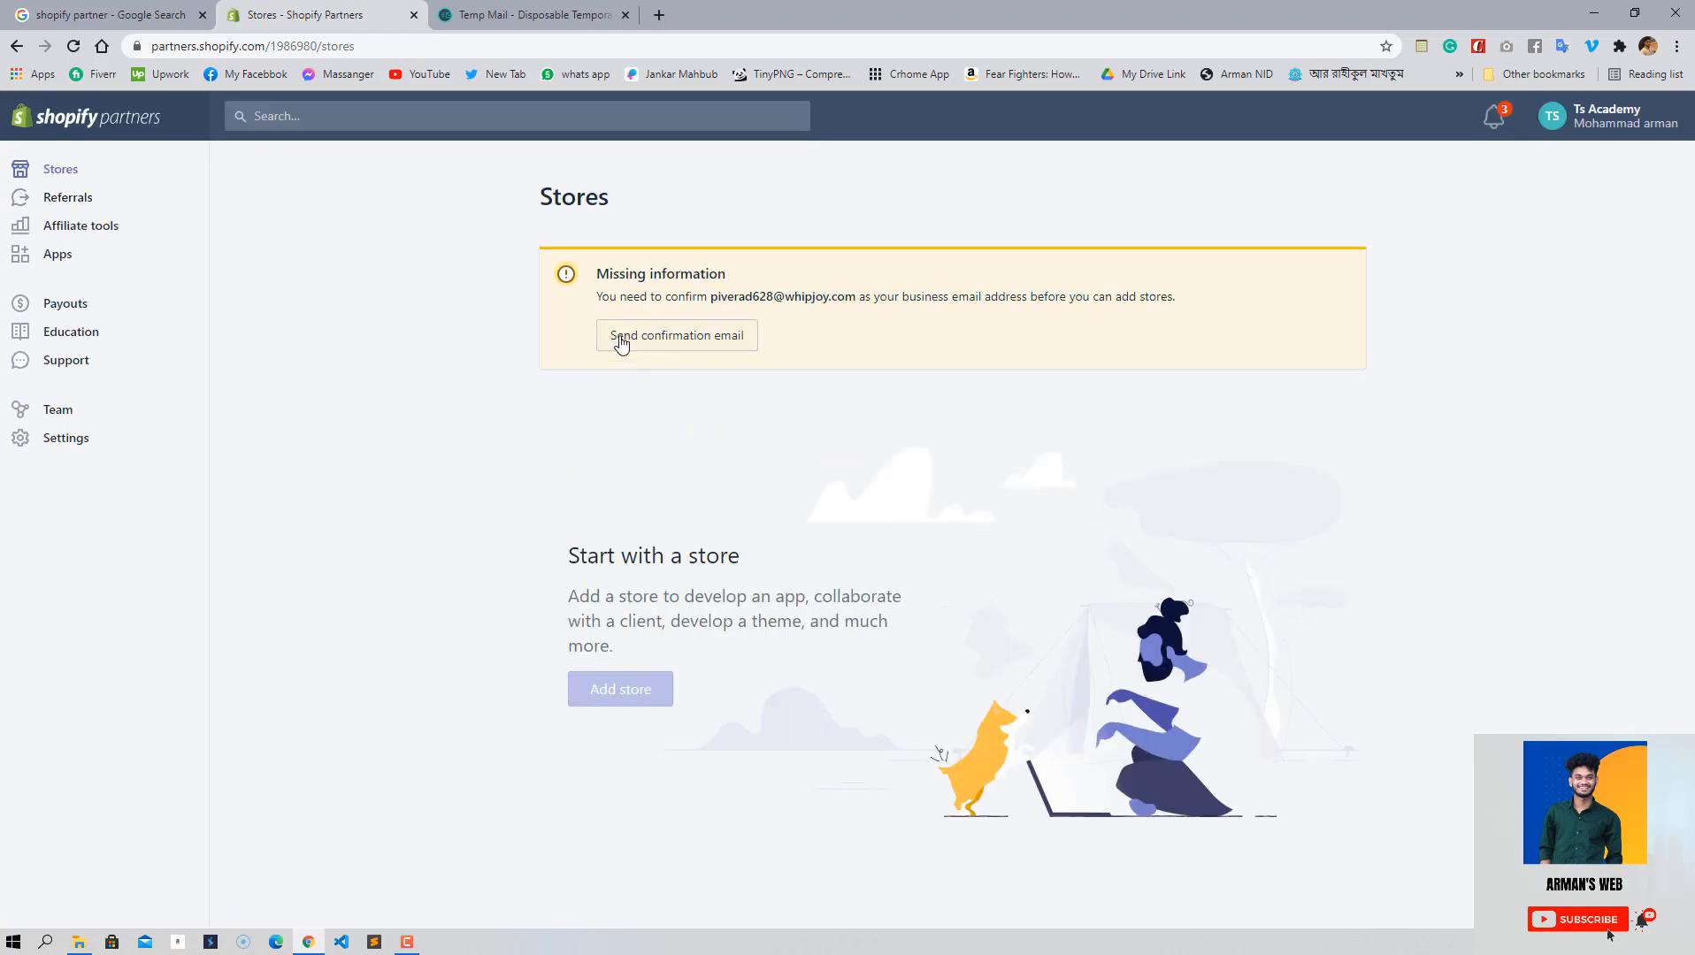
drag(696, 297, 1051, 314)
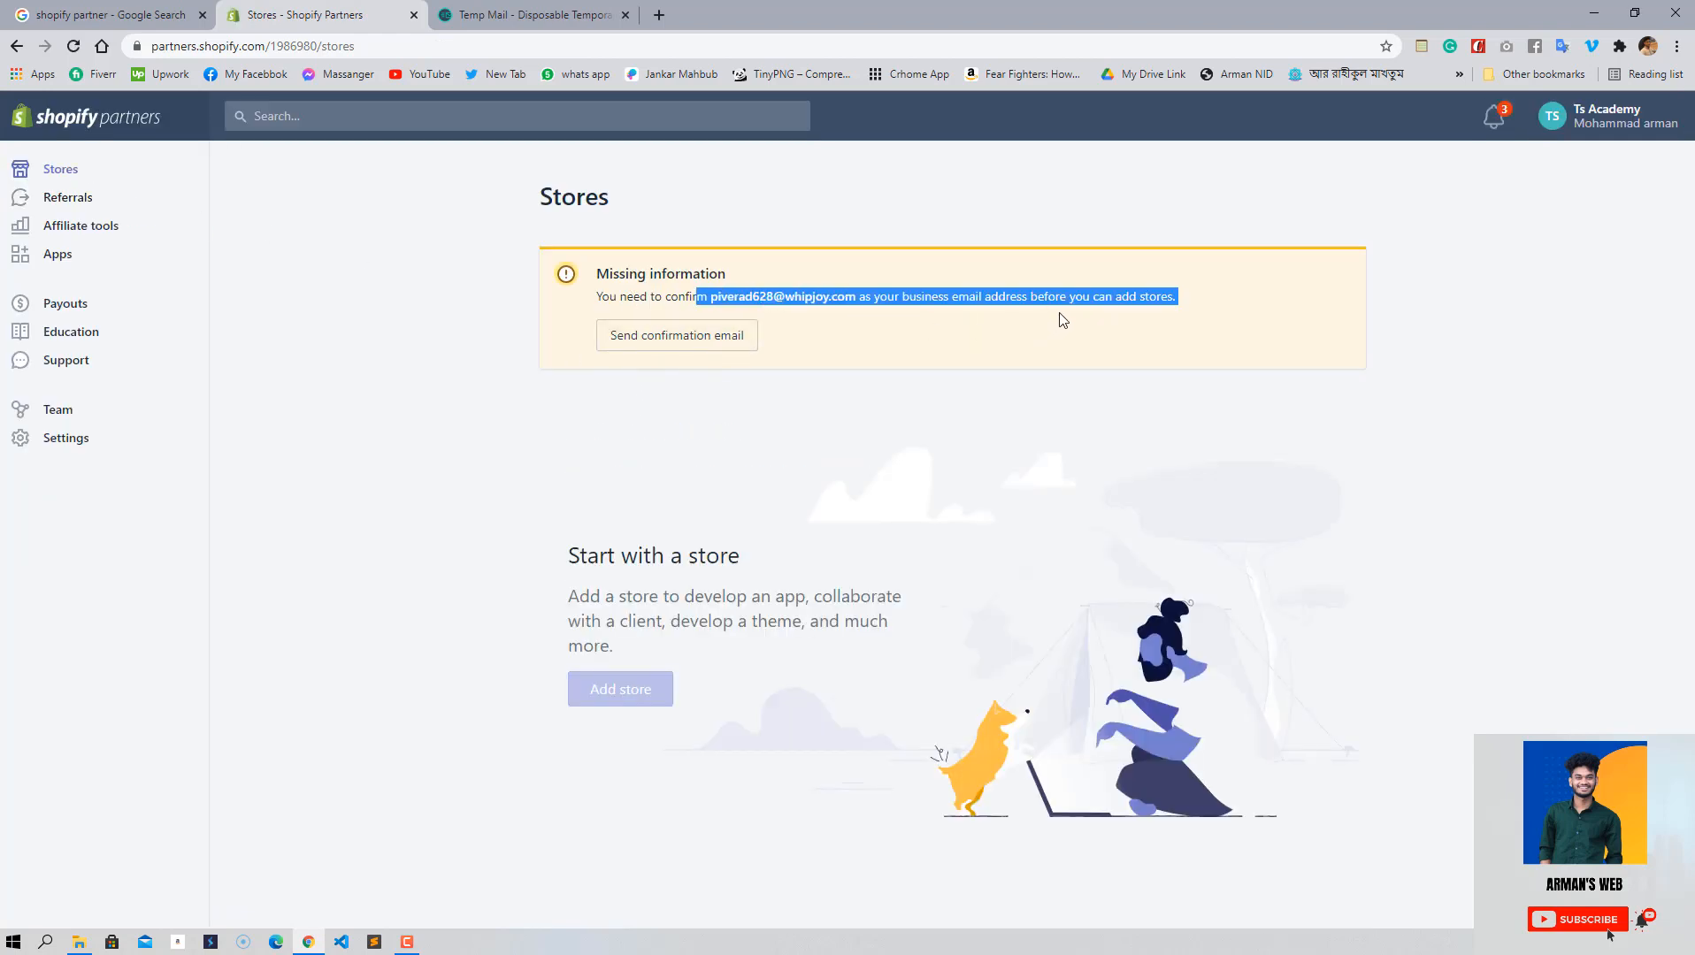
- Switch to Temp Mail, open the Shopify Partners email for Ts Academy and confirm the business email address through it
click(531, 14)
scroll(822, 461, down, 6)
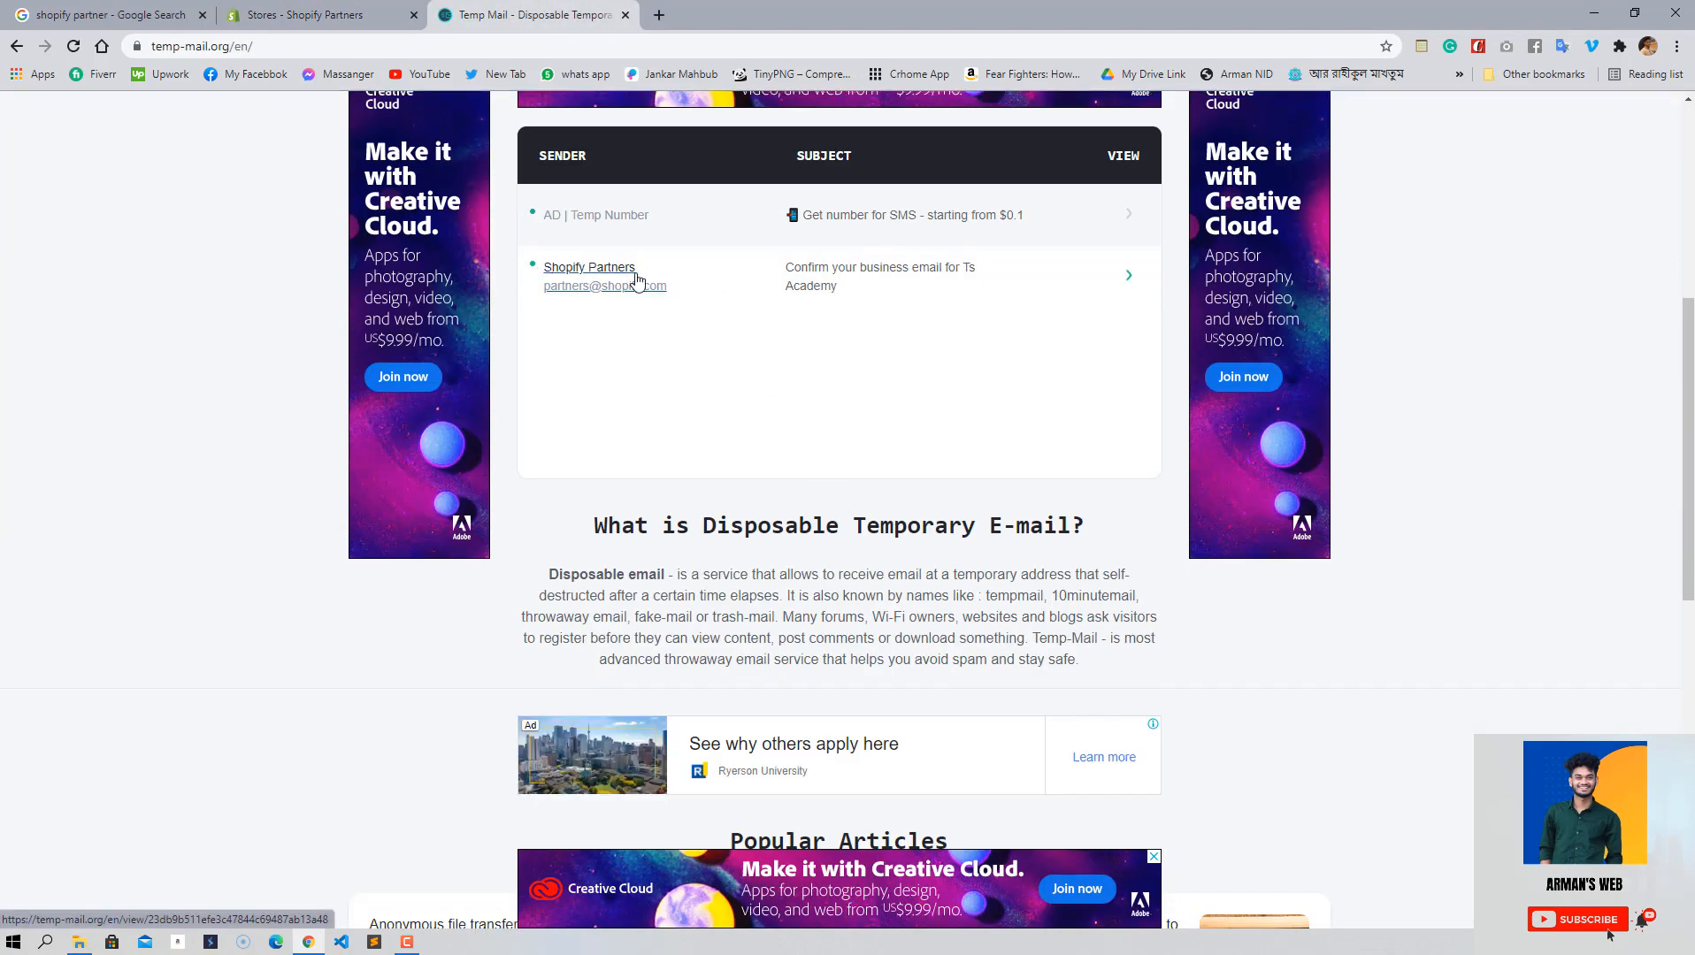
click(817, 268)
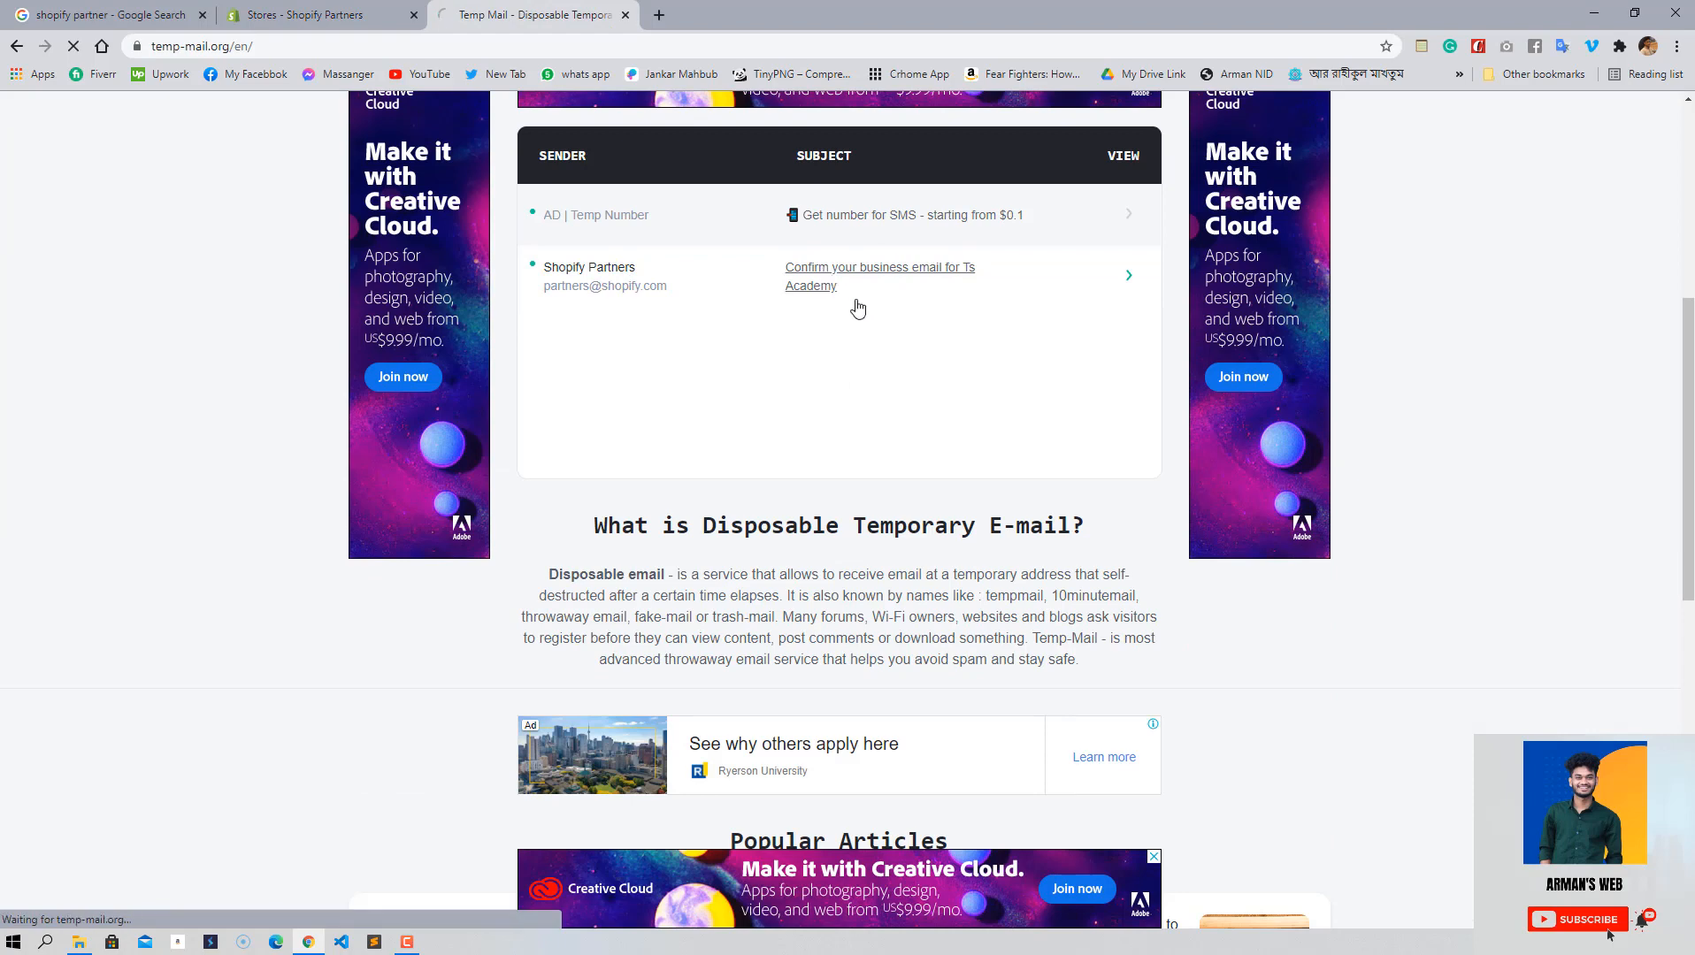
scroll(820, 548, down, 3)
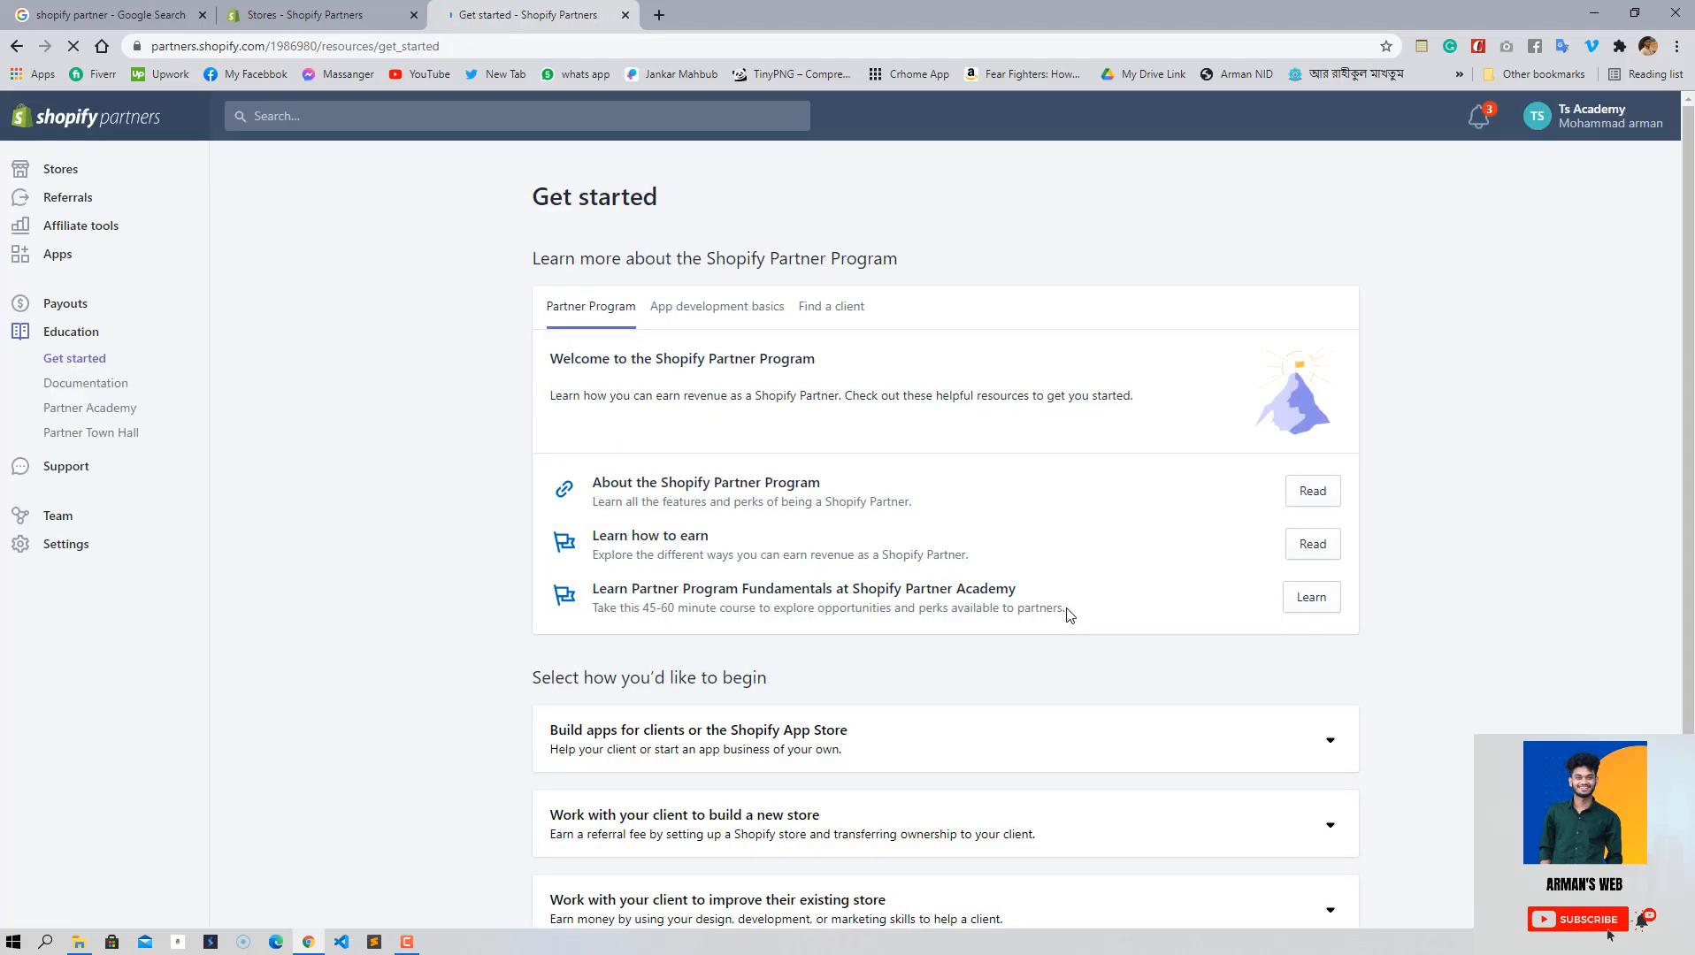
scroll(845, 587, down, 1)
scroll(847, 594, up, 1)
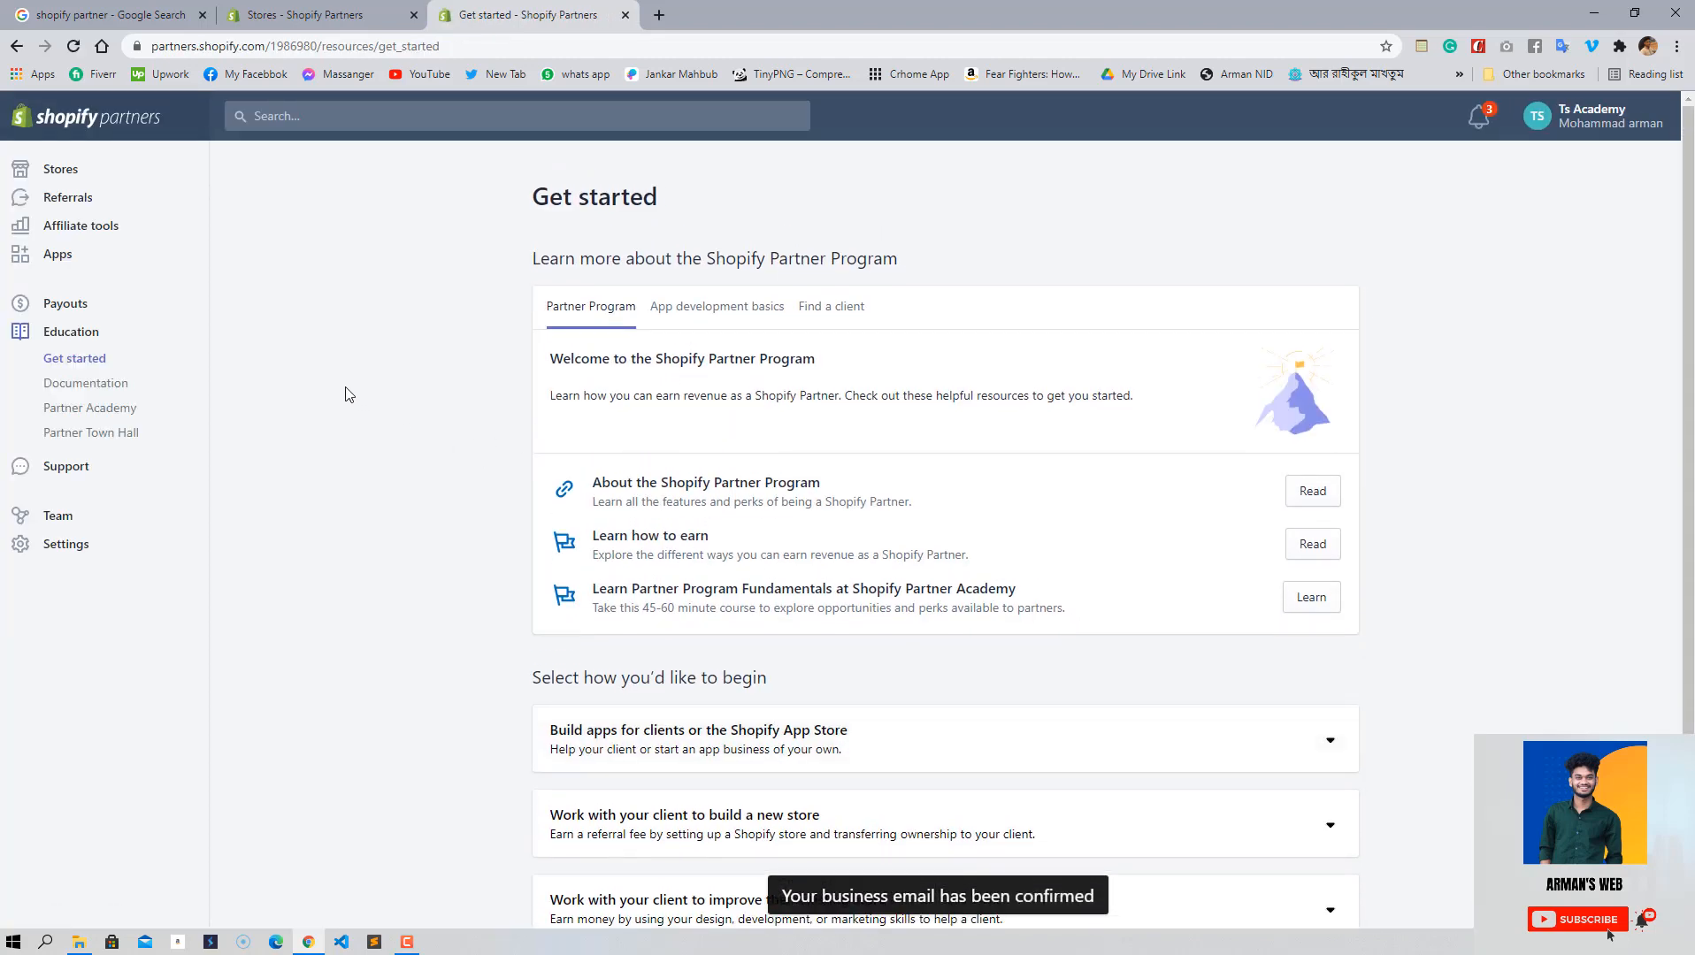
click(658, 16)
click(671, 40)
key(ctrl+v)
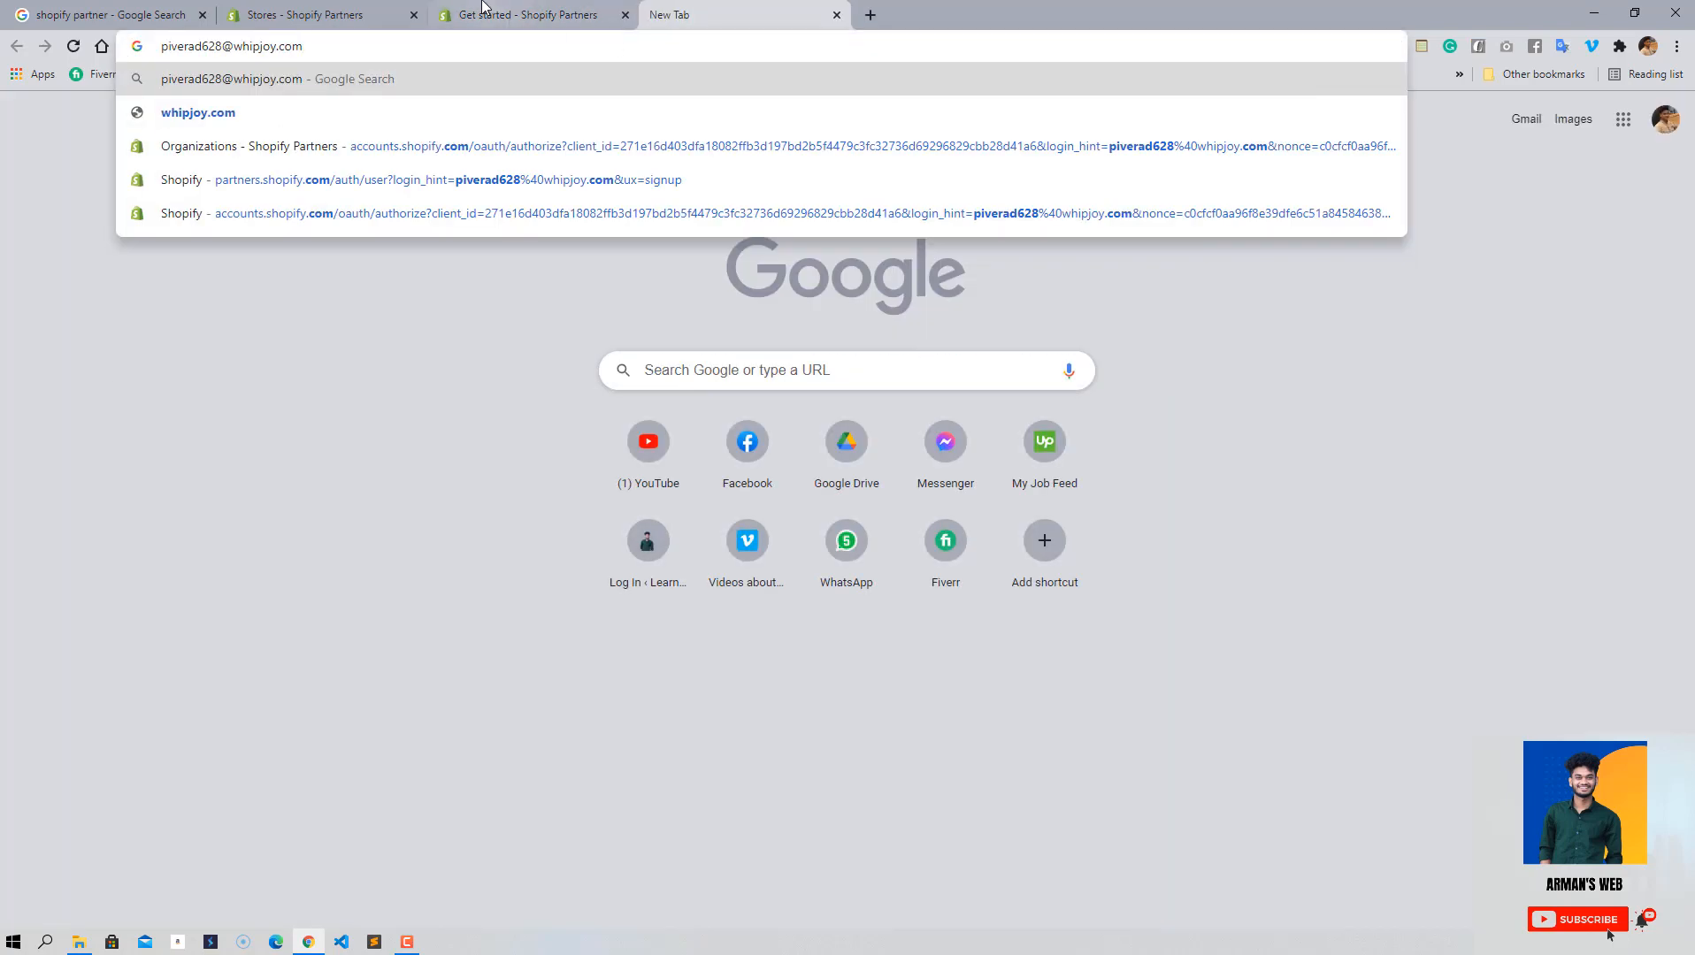
click(493, 15)
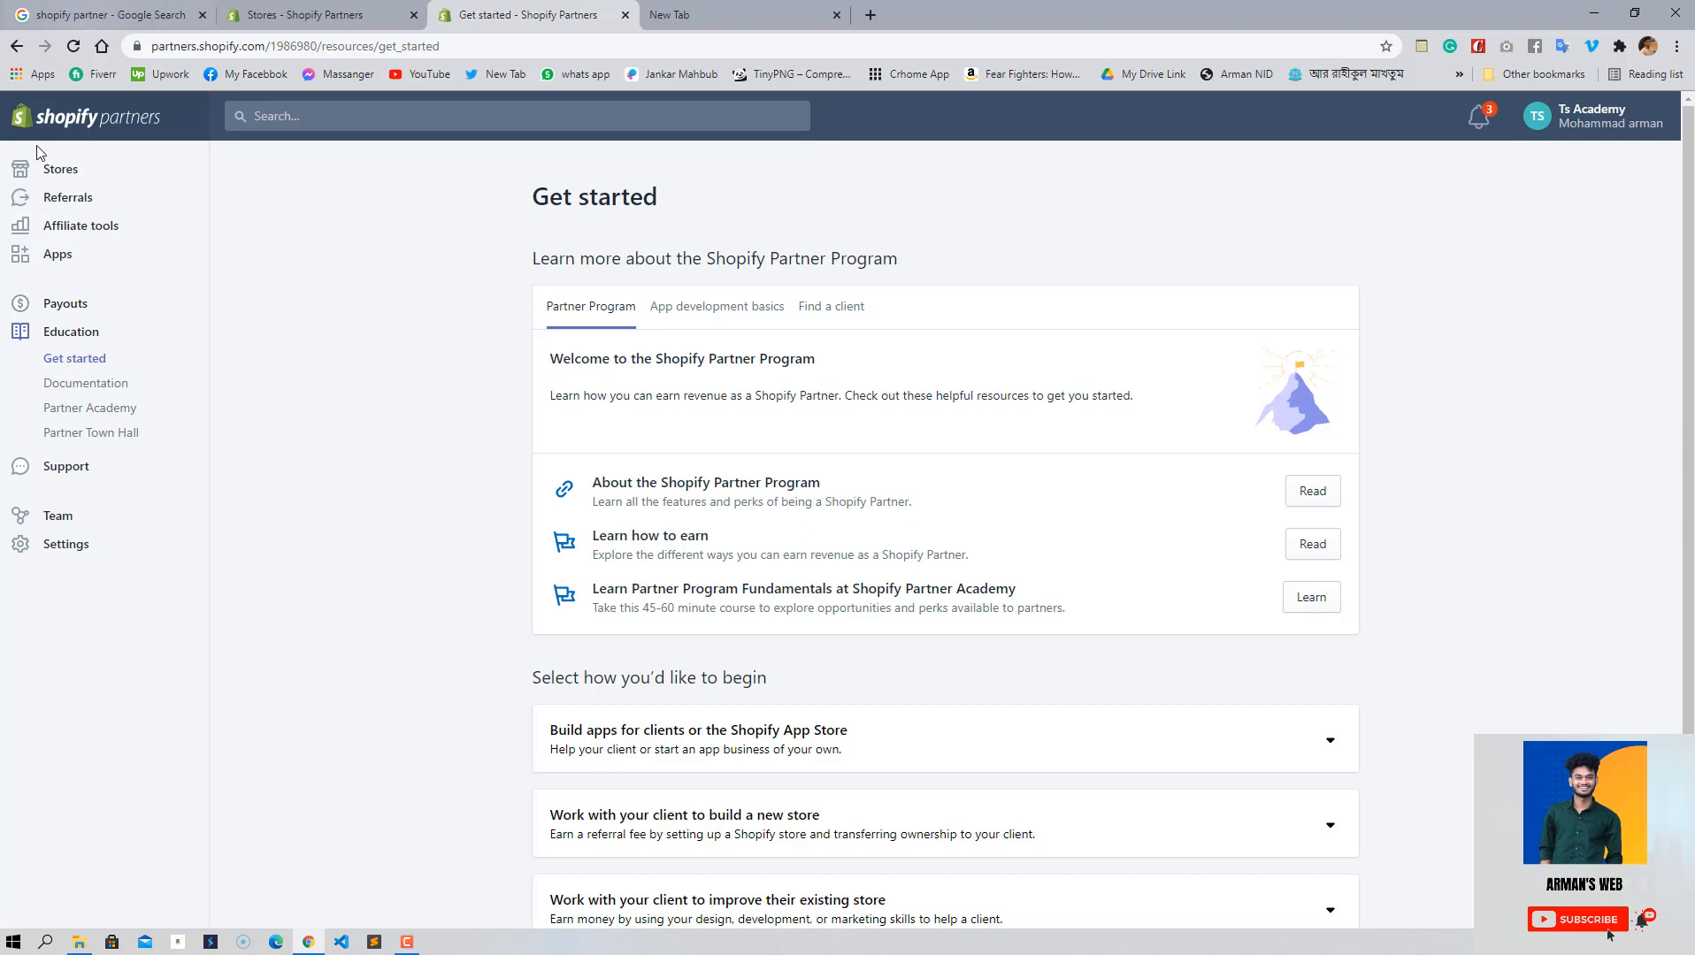
- Start adding a store from the Stores page and pick Development store as its type
click(55, 171)
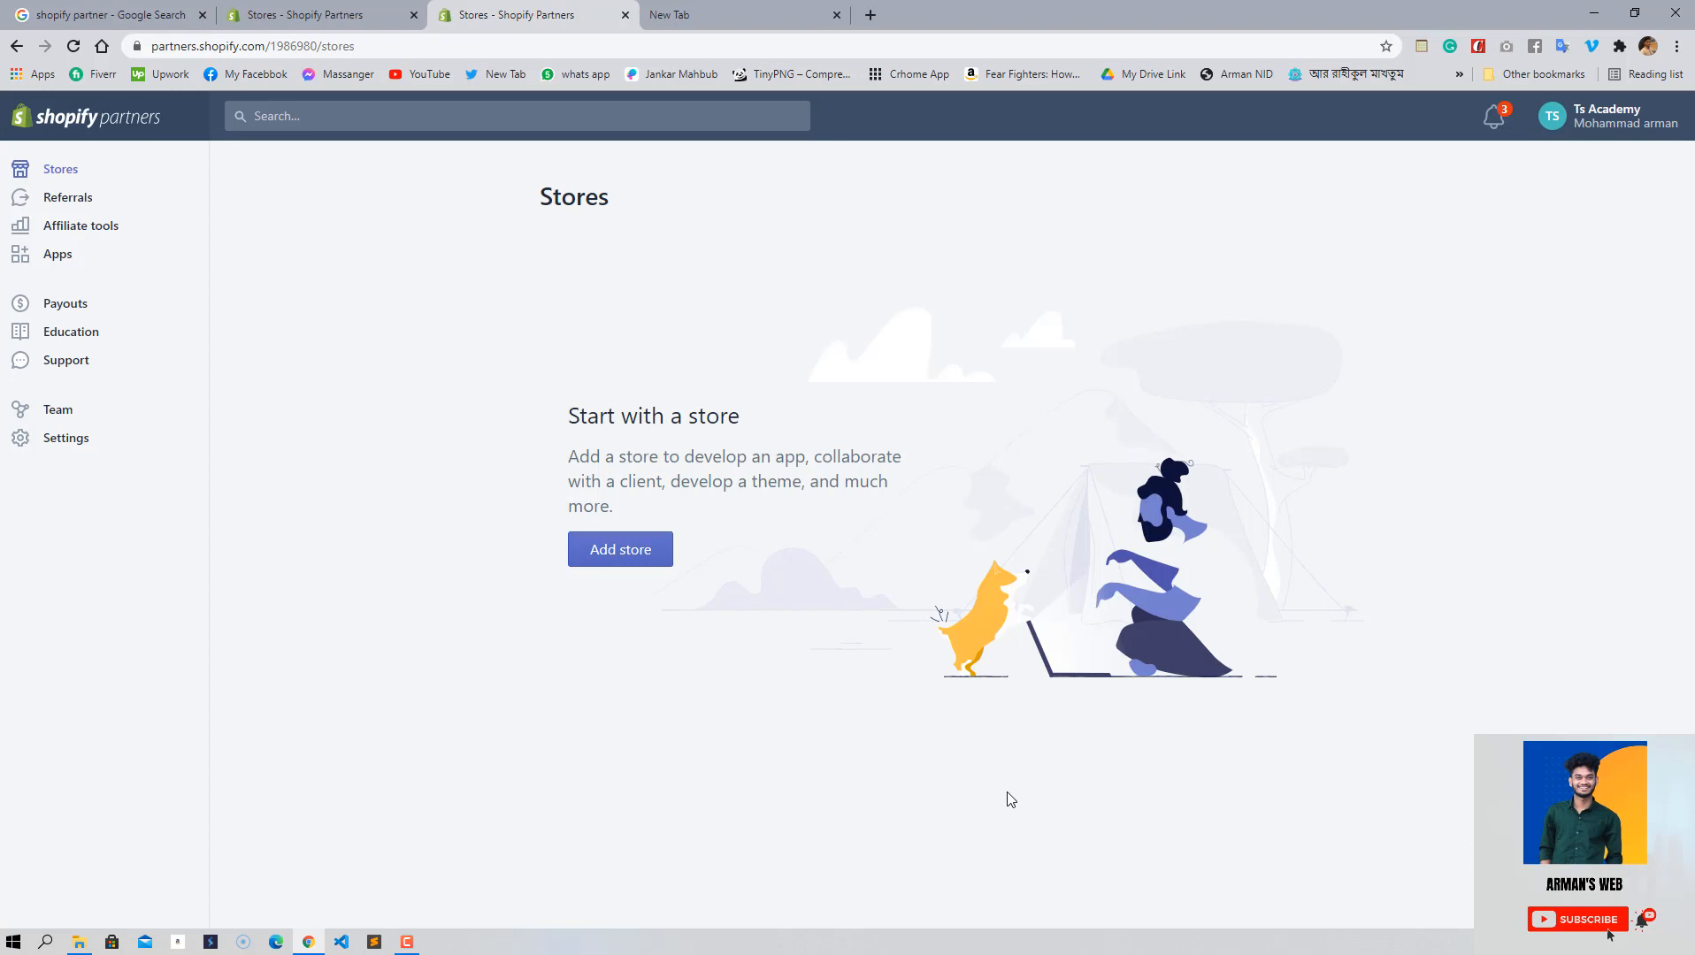
click(644, 558)
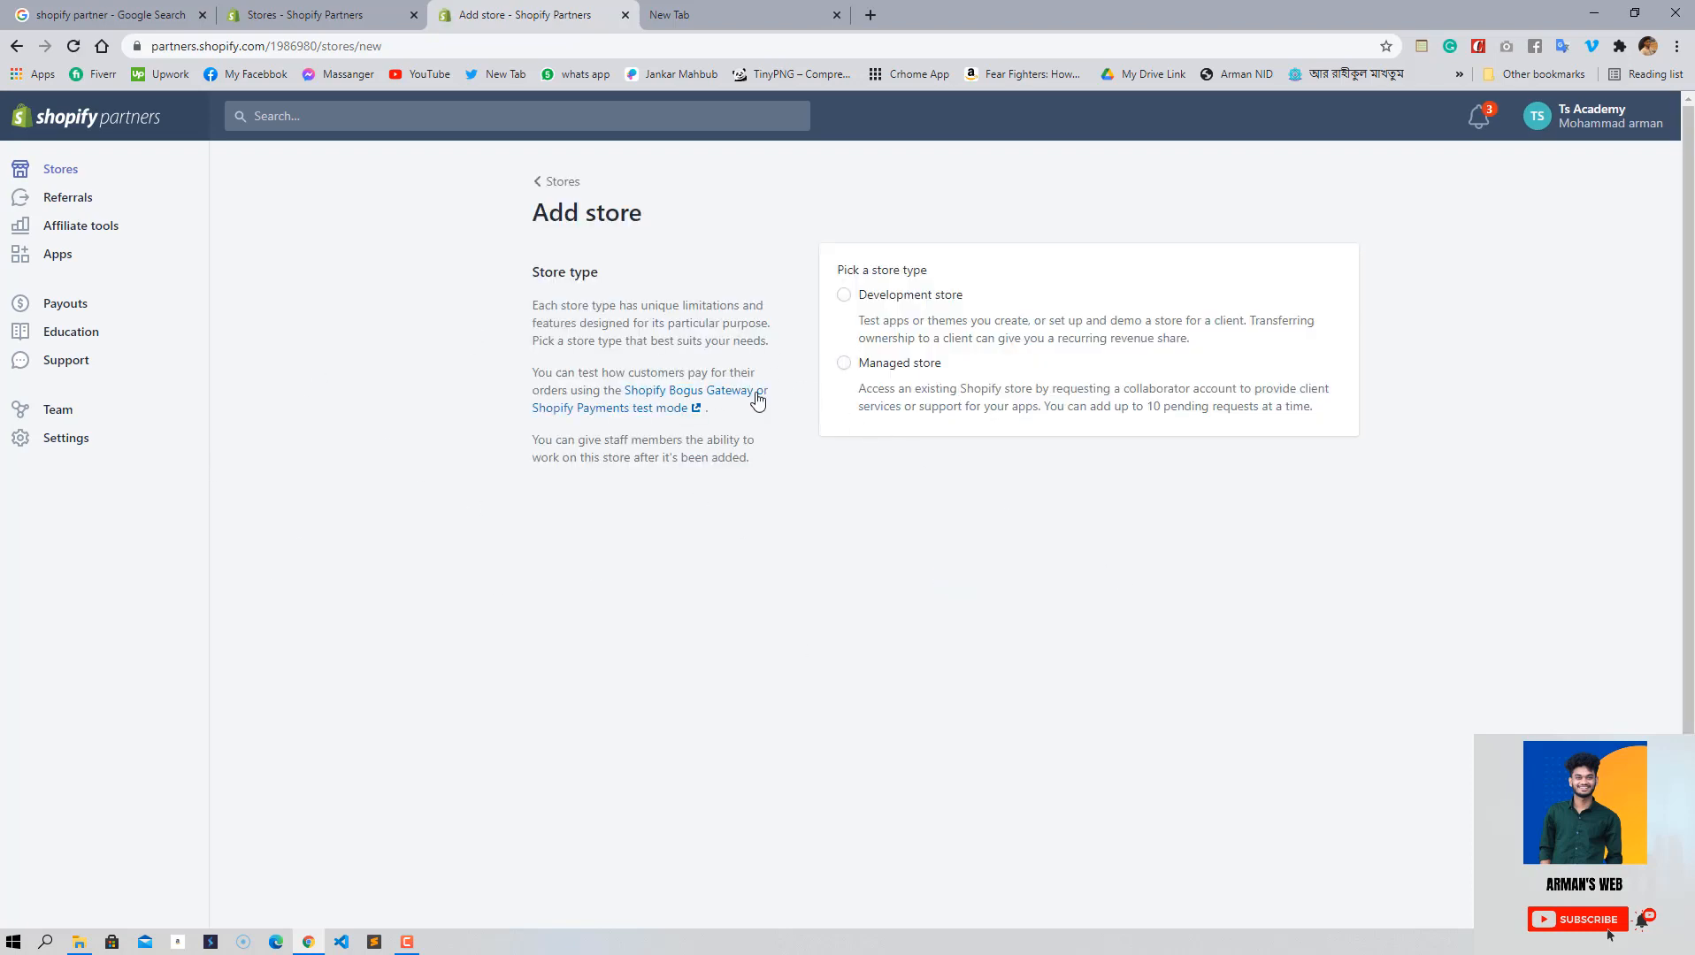
click(844, 294)
- Look through the development store form, from the login information to the developer preview, store address and store purpose sections
scroll(940, 567, down, 5)
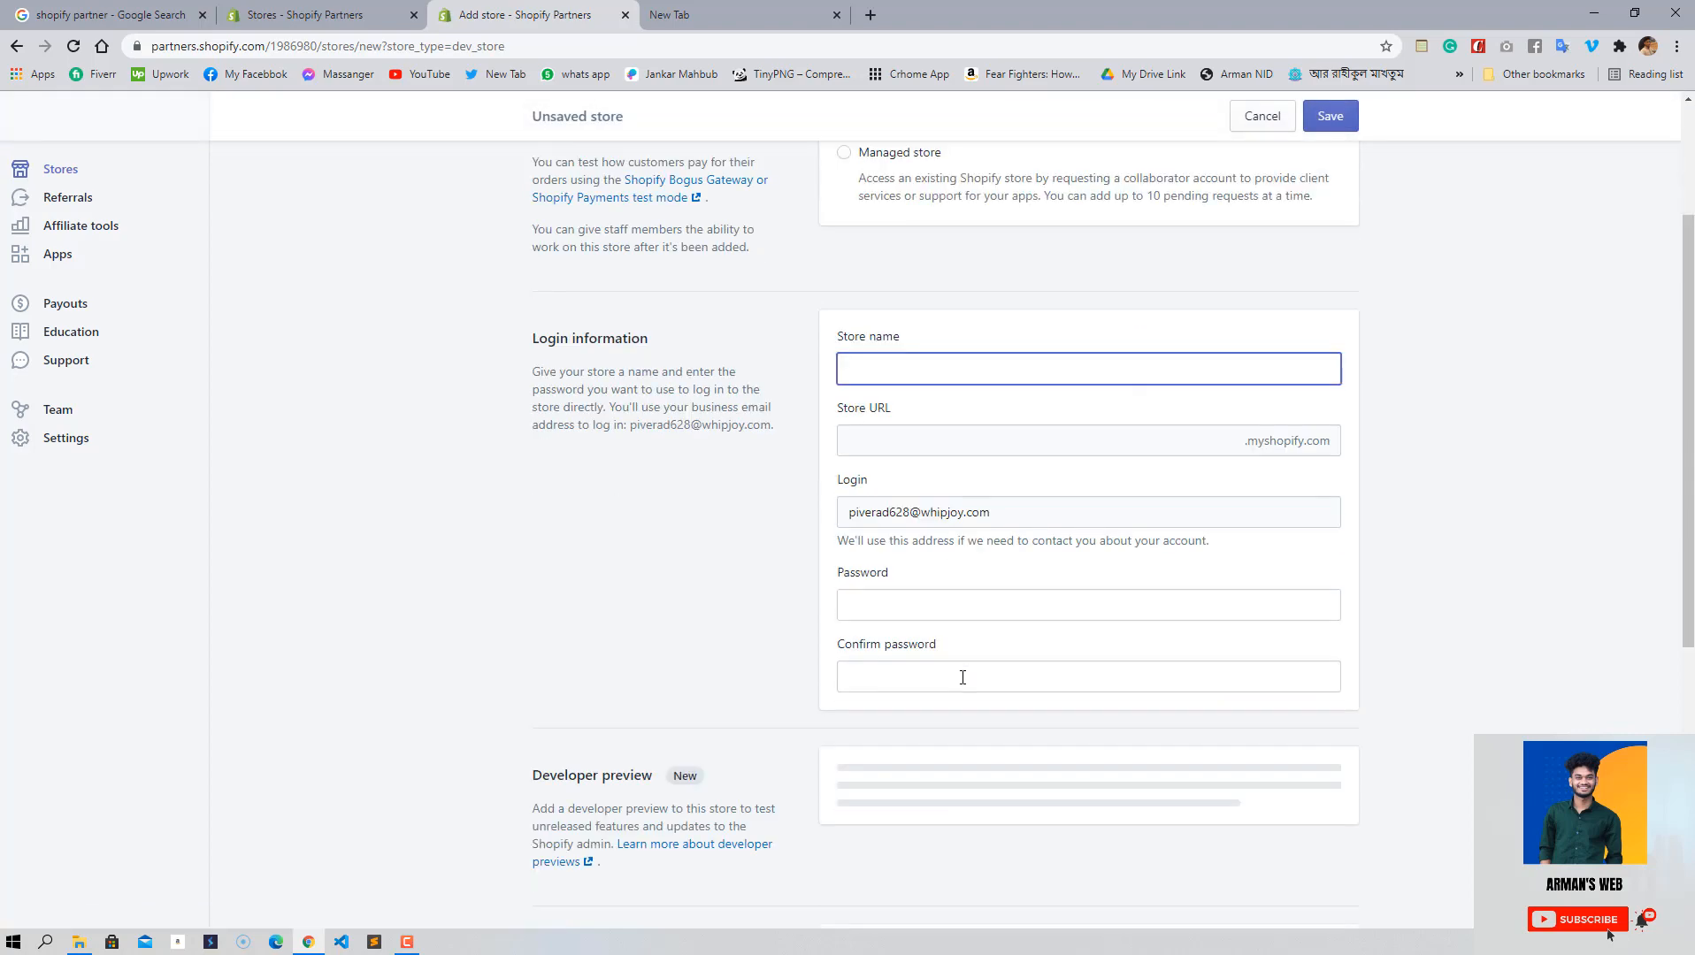
scroll(919, 352, up, 3)
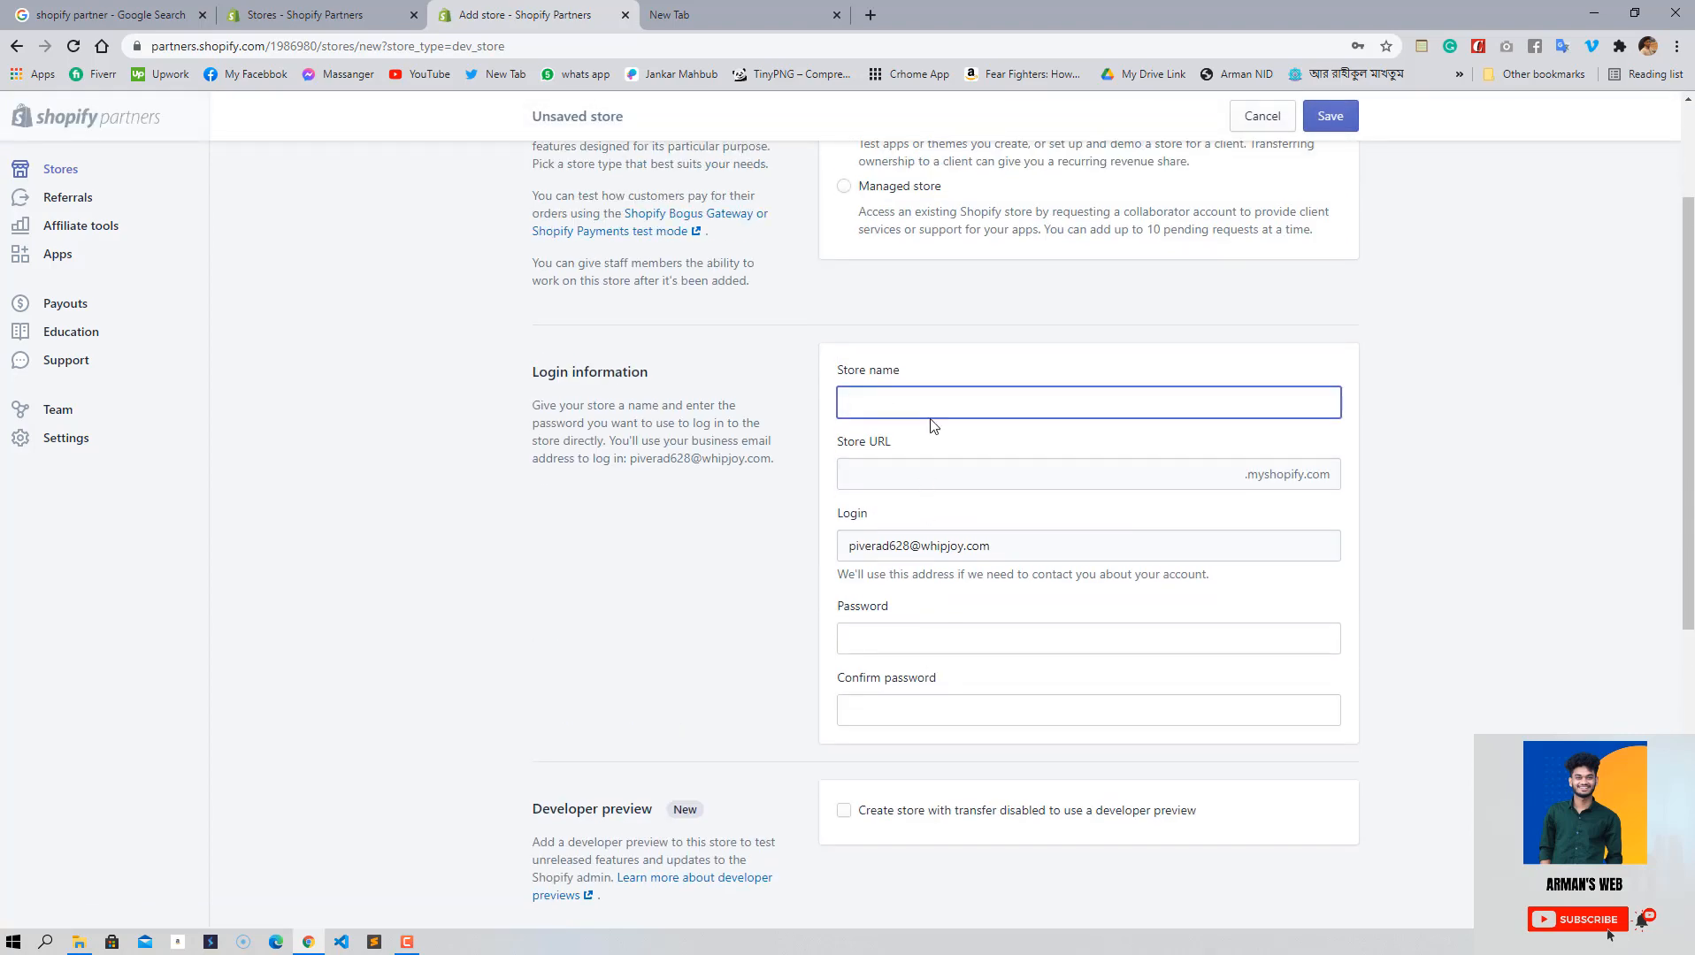
click(930, 410)
click(1437, 516)
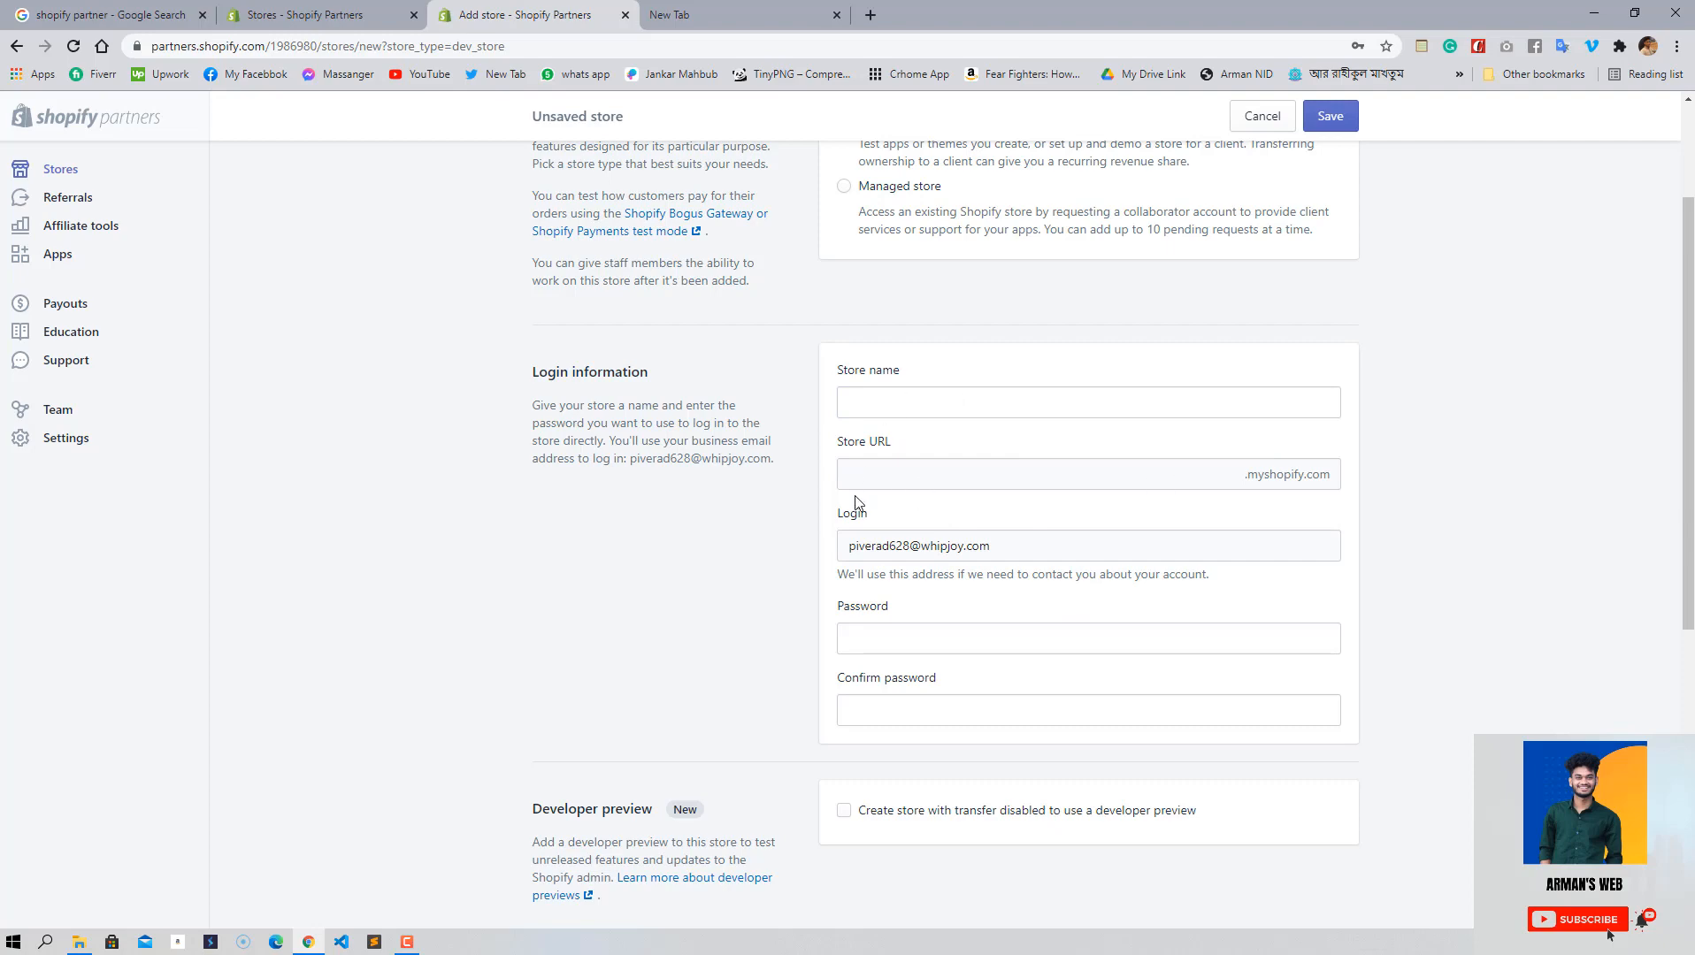
scroll(1044, 529, down, 2)
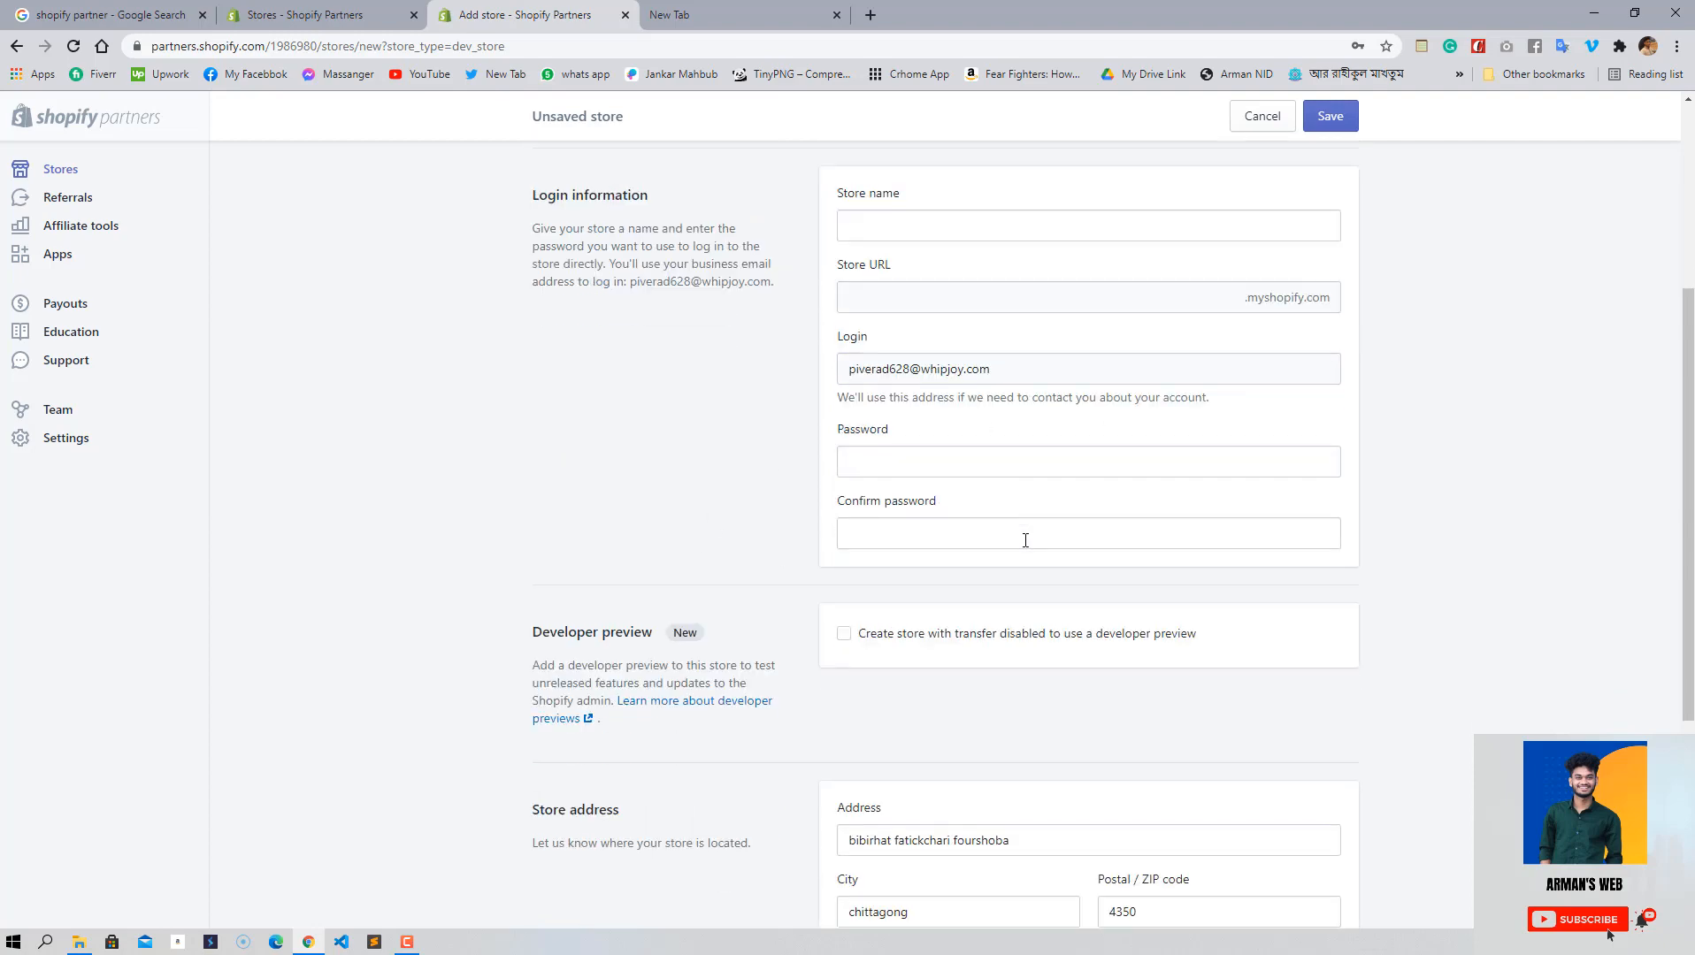
click(896, 473)
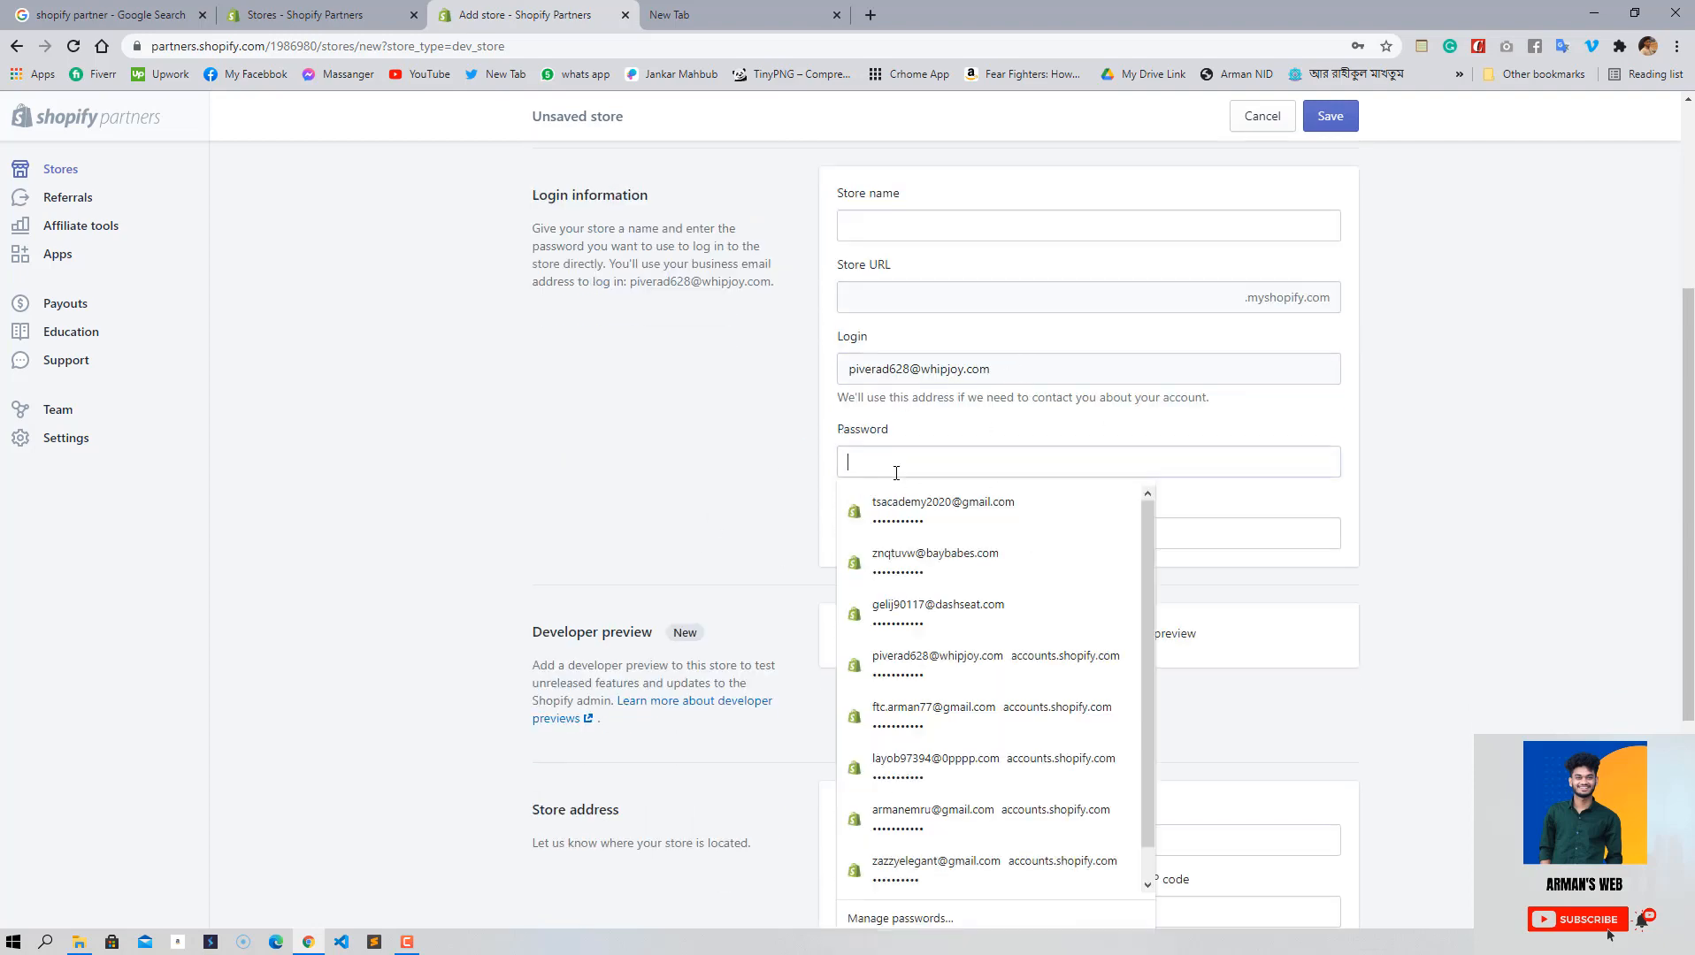
click(1544, 619)
scroll(1086, 586, down, 4)
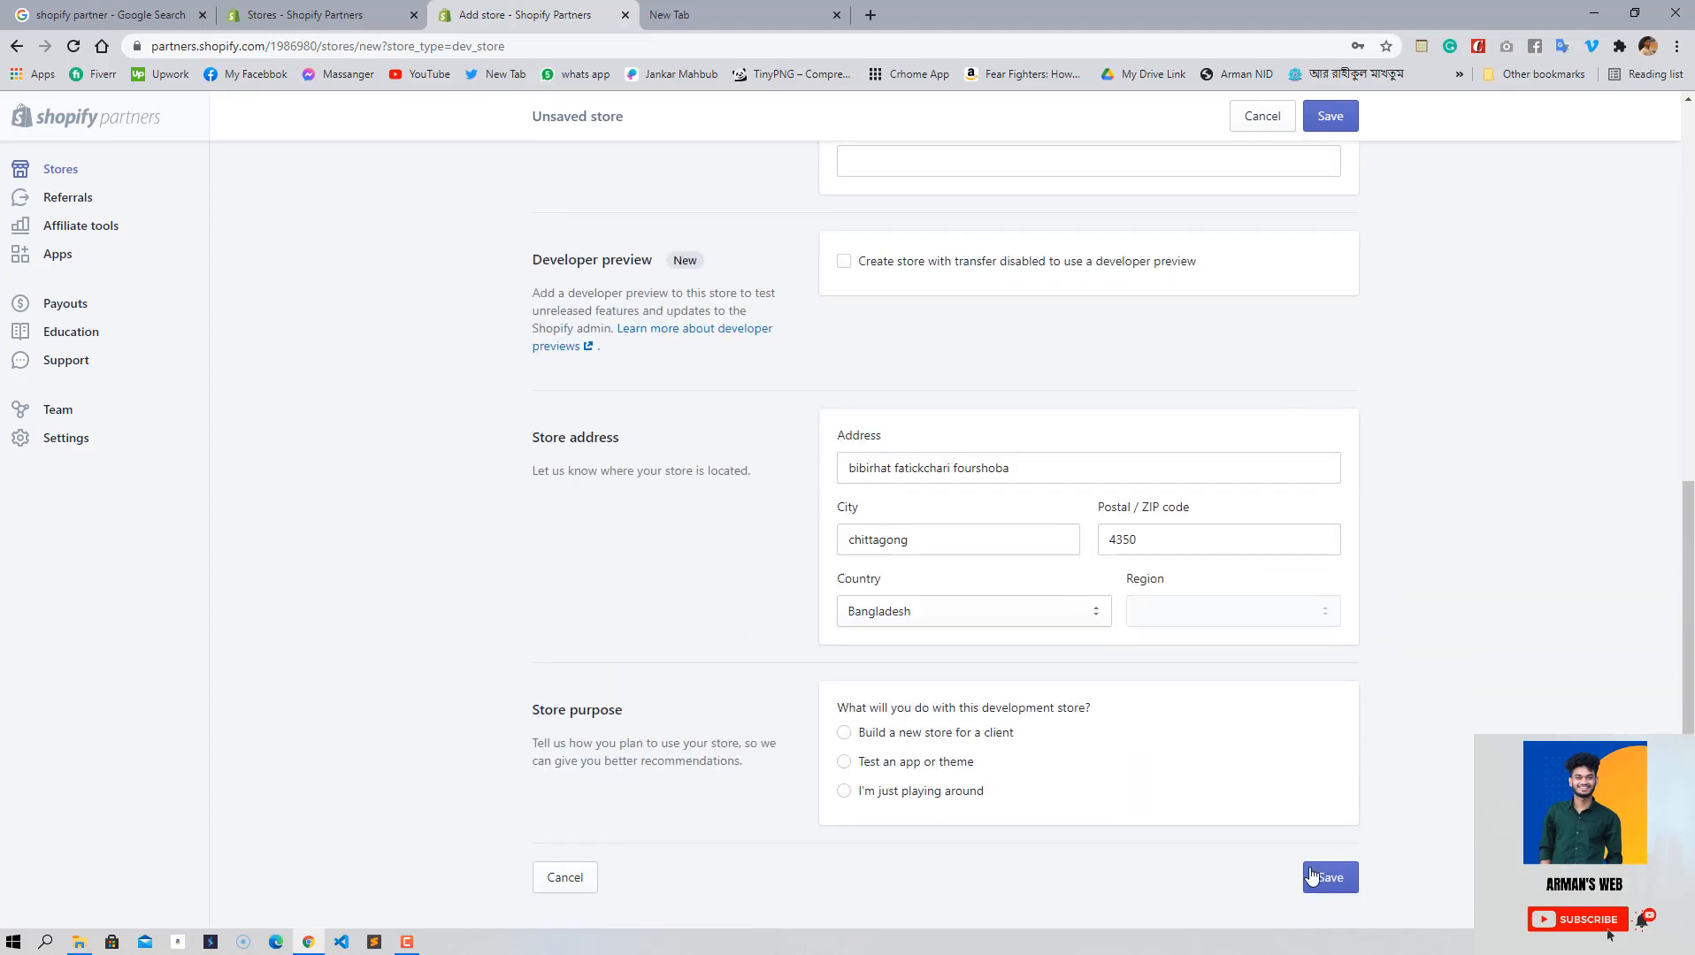
scroll(1177, 779, up, 4)
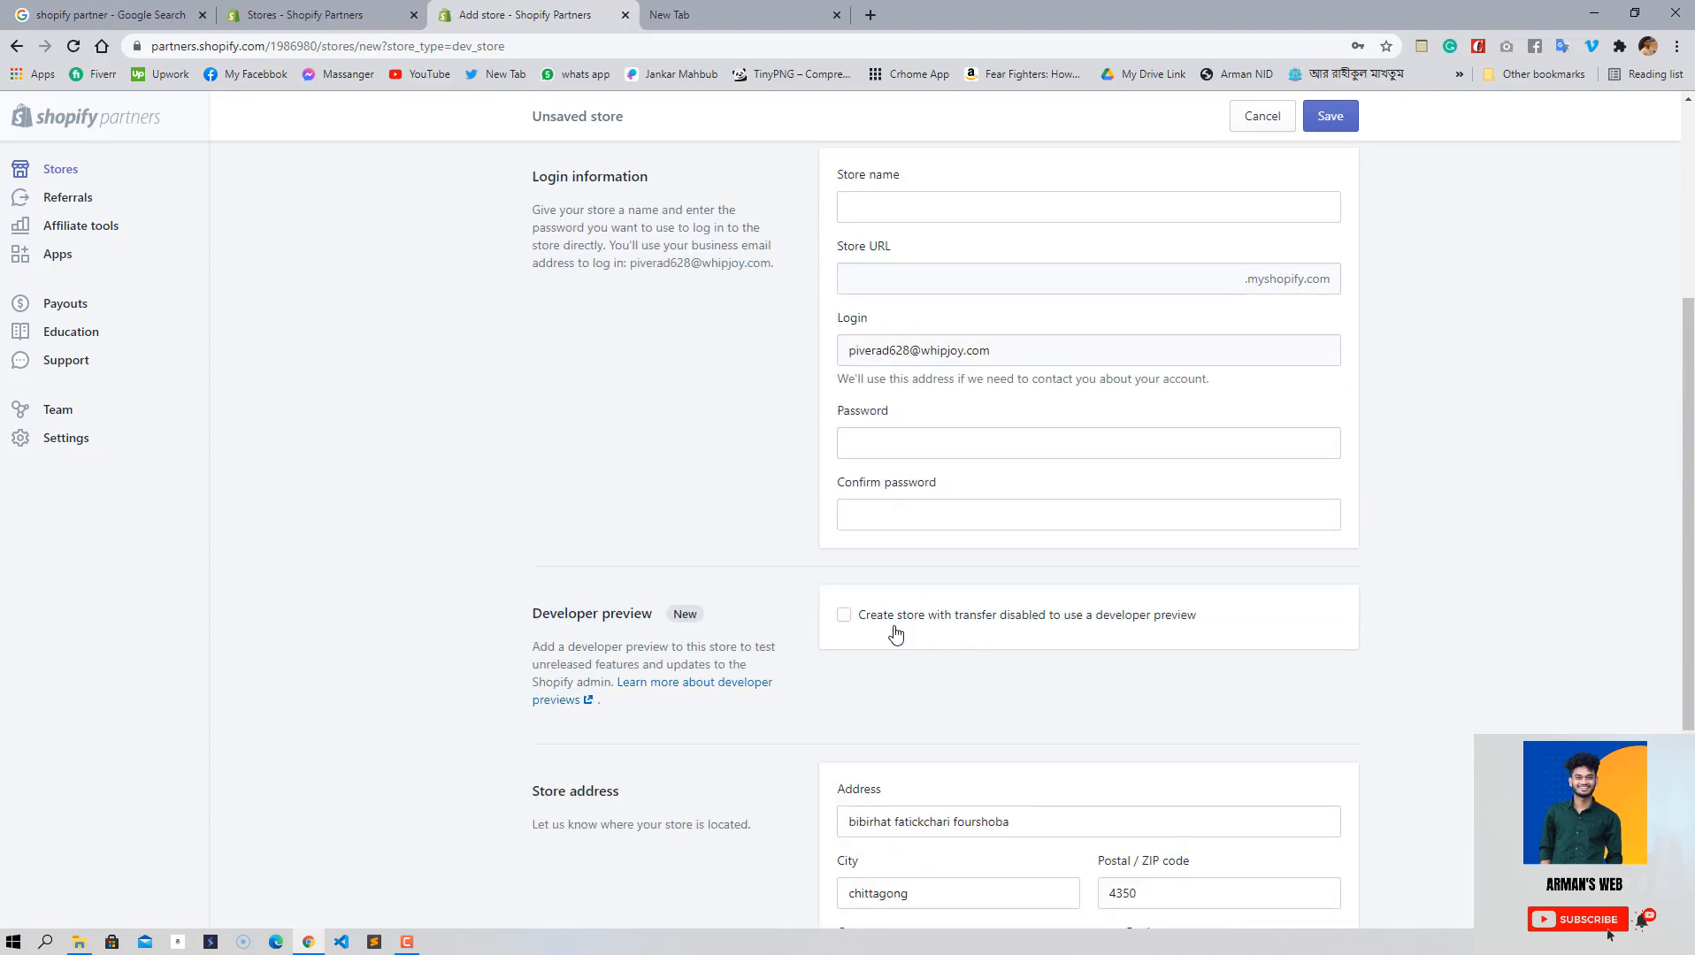
scroll(944, 530, up, 4)
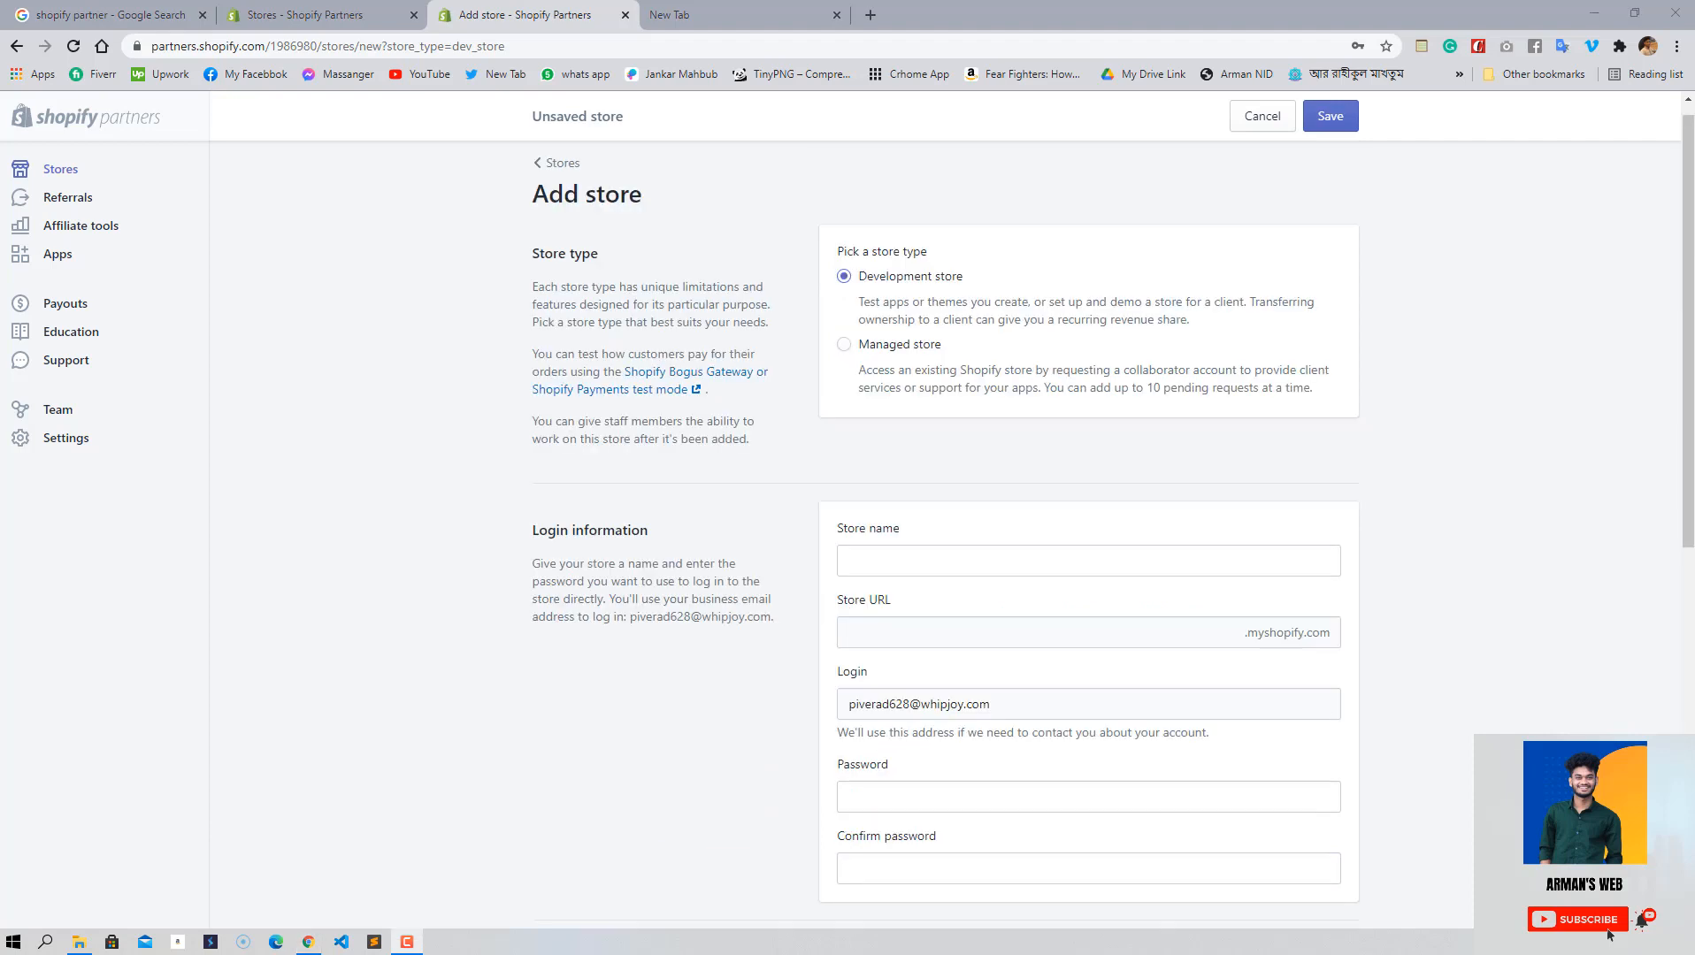
- Name the development store bdmaskstore0000
scroll(1017, 455, down, 1)
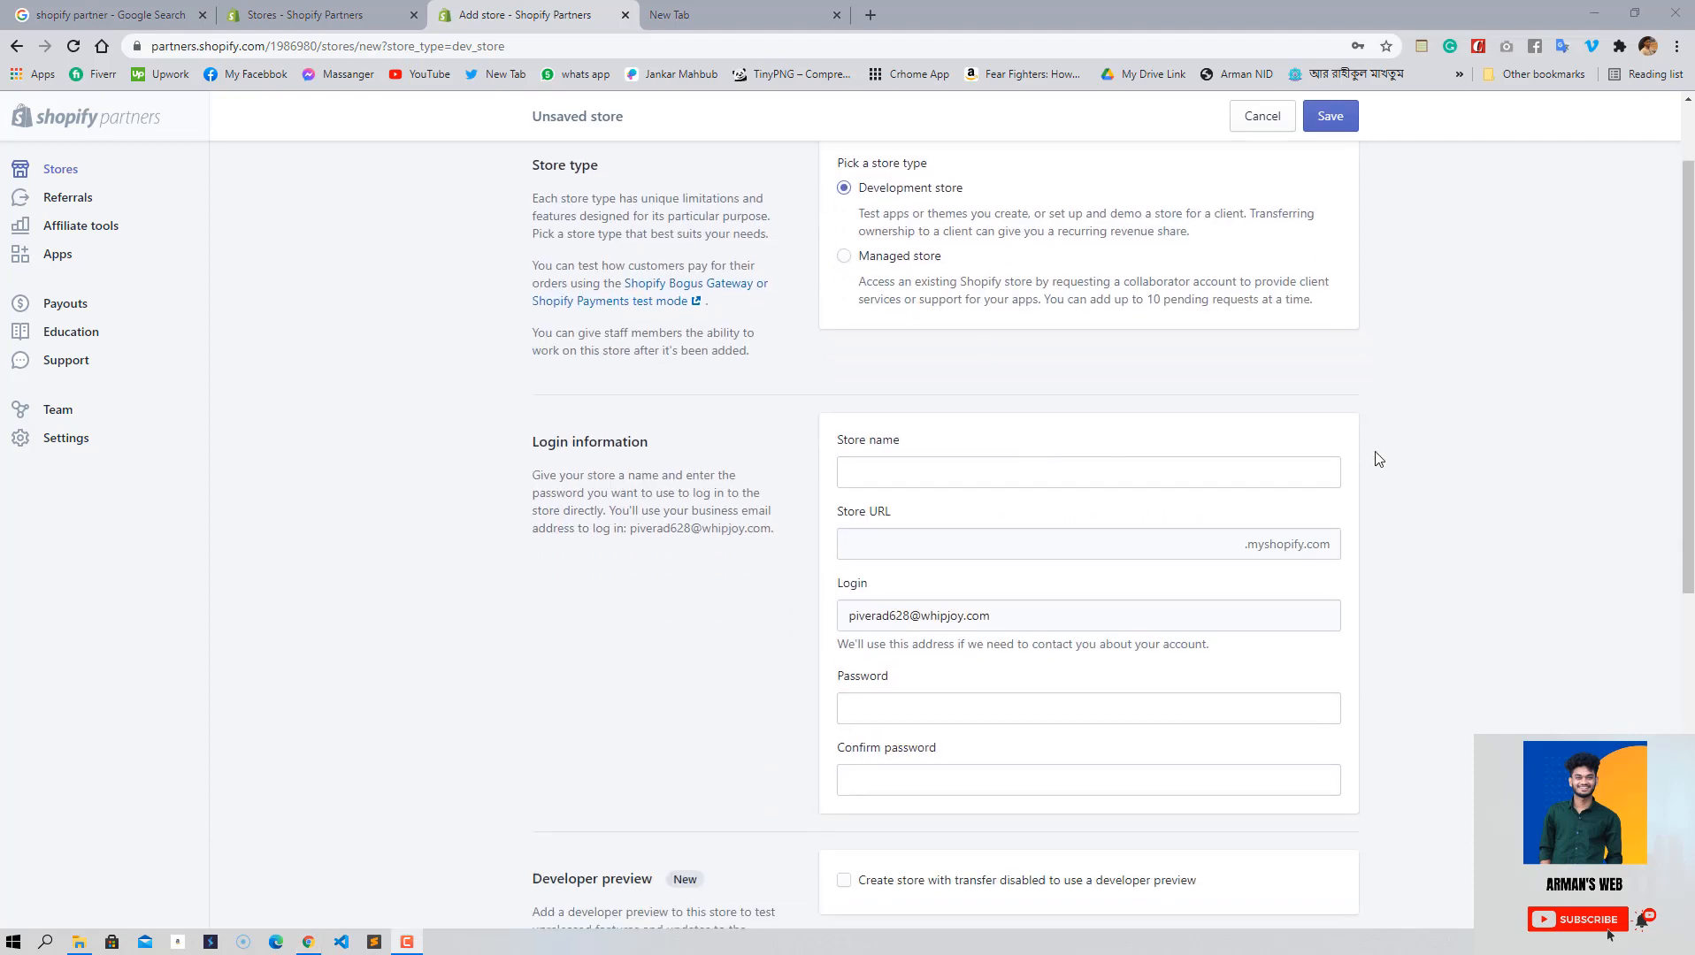
click(933, 468)
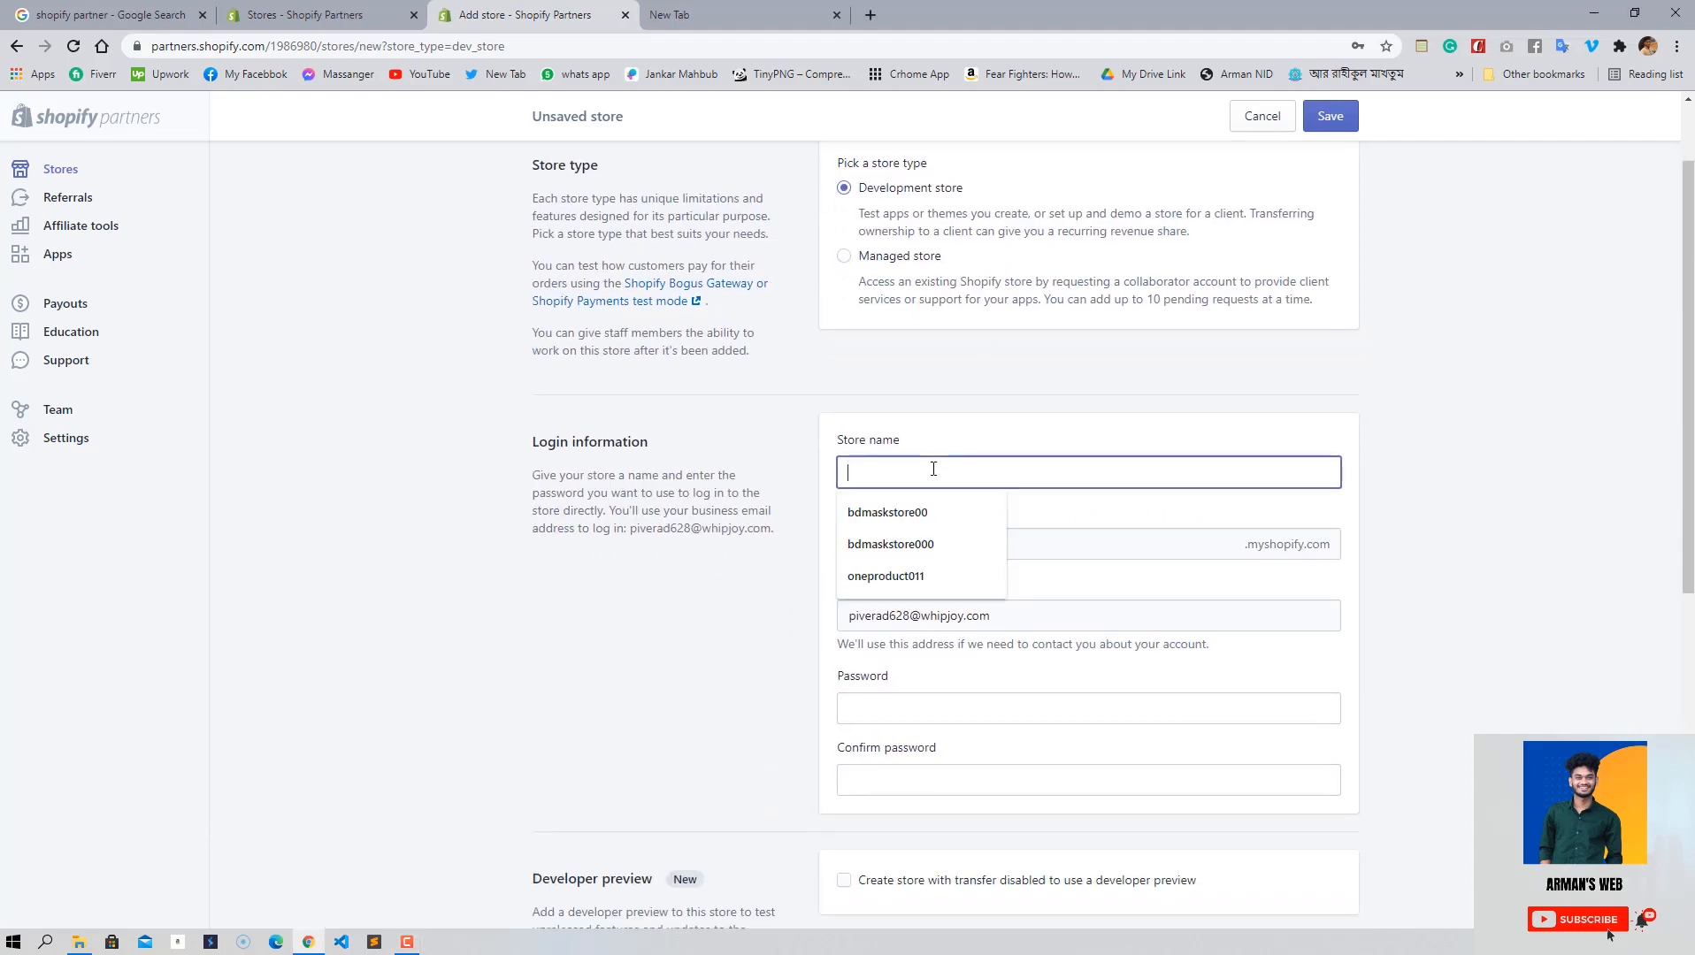
text(bd)
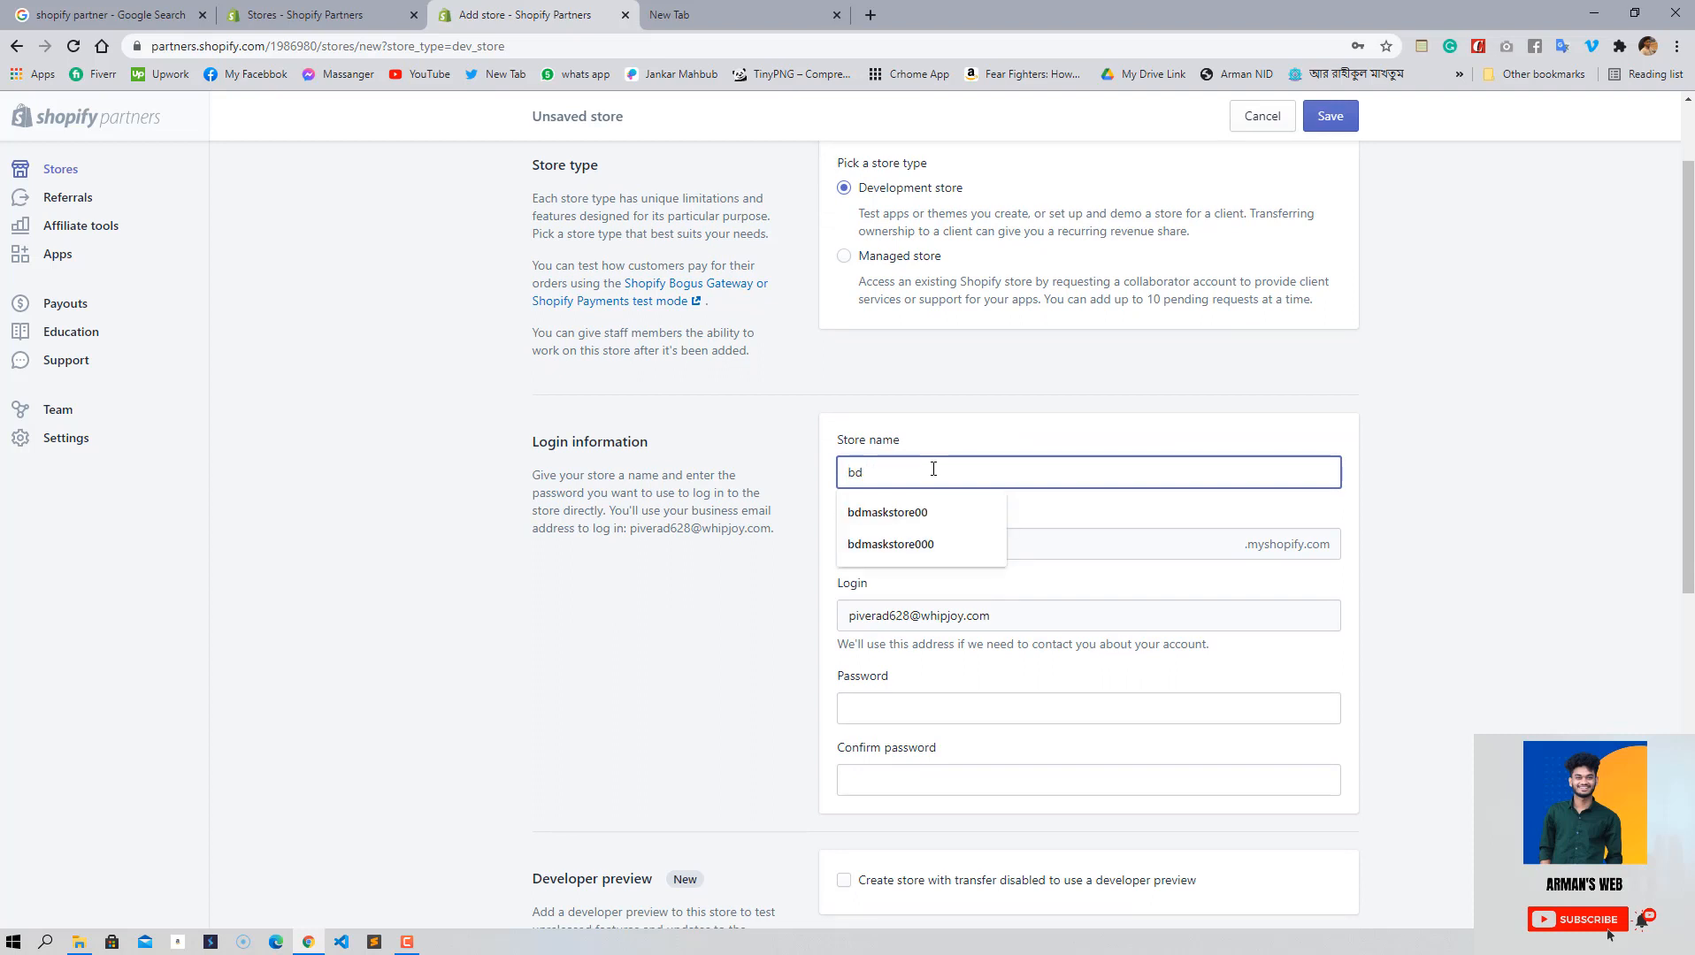
key(BackSpace)
text(bd)
text(00)
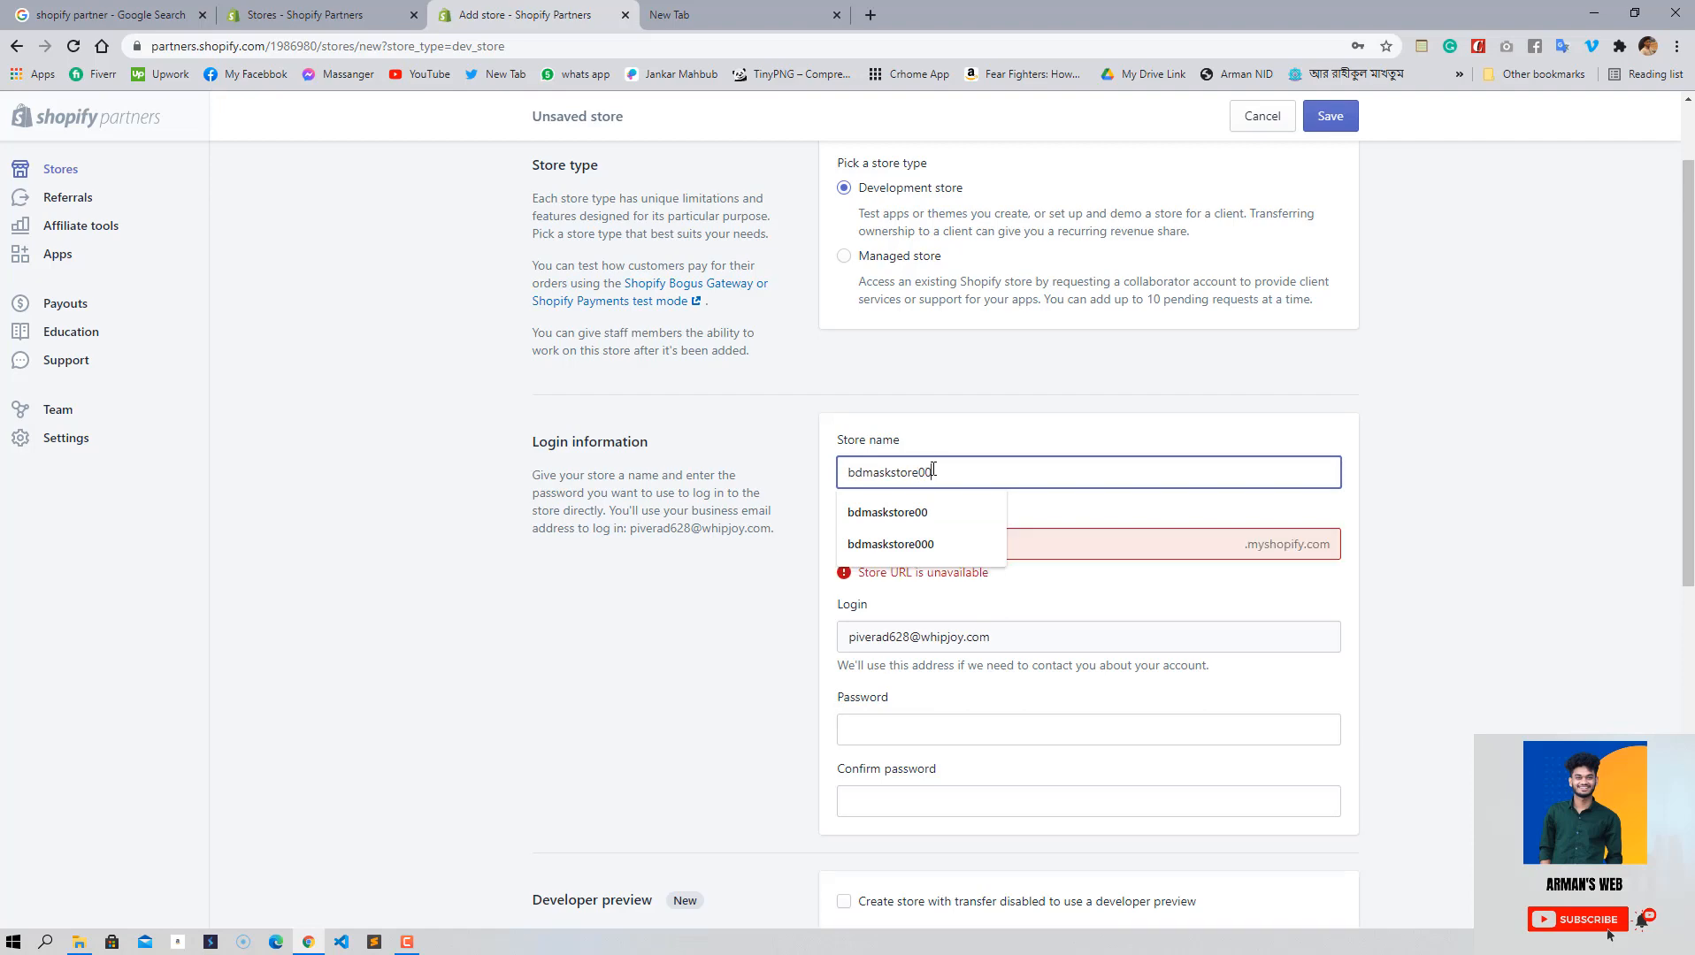
text(00)
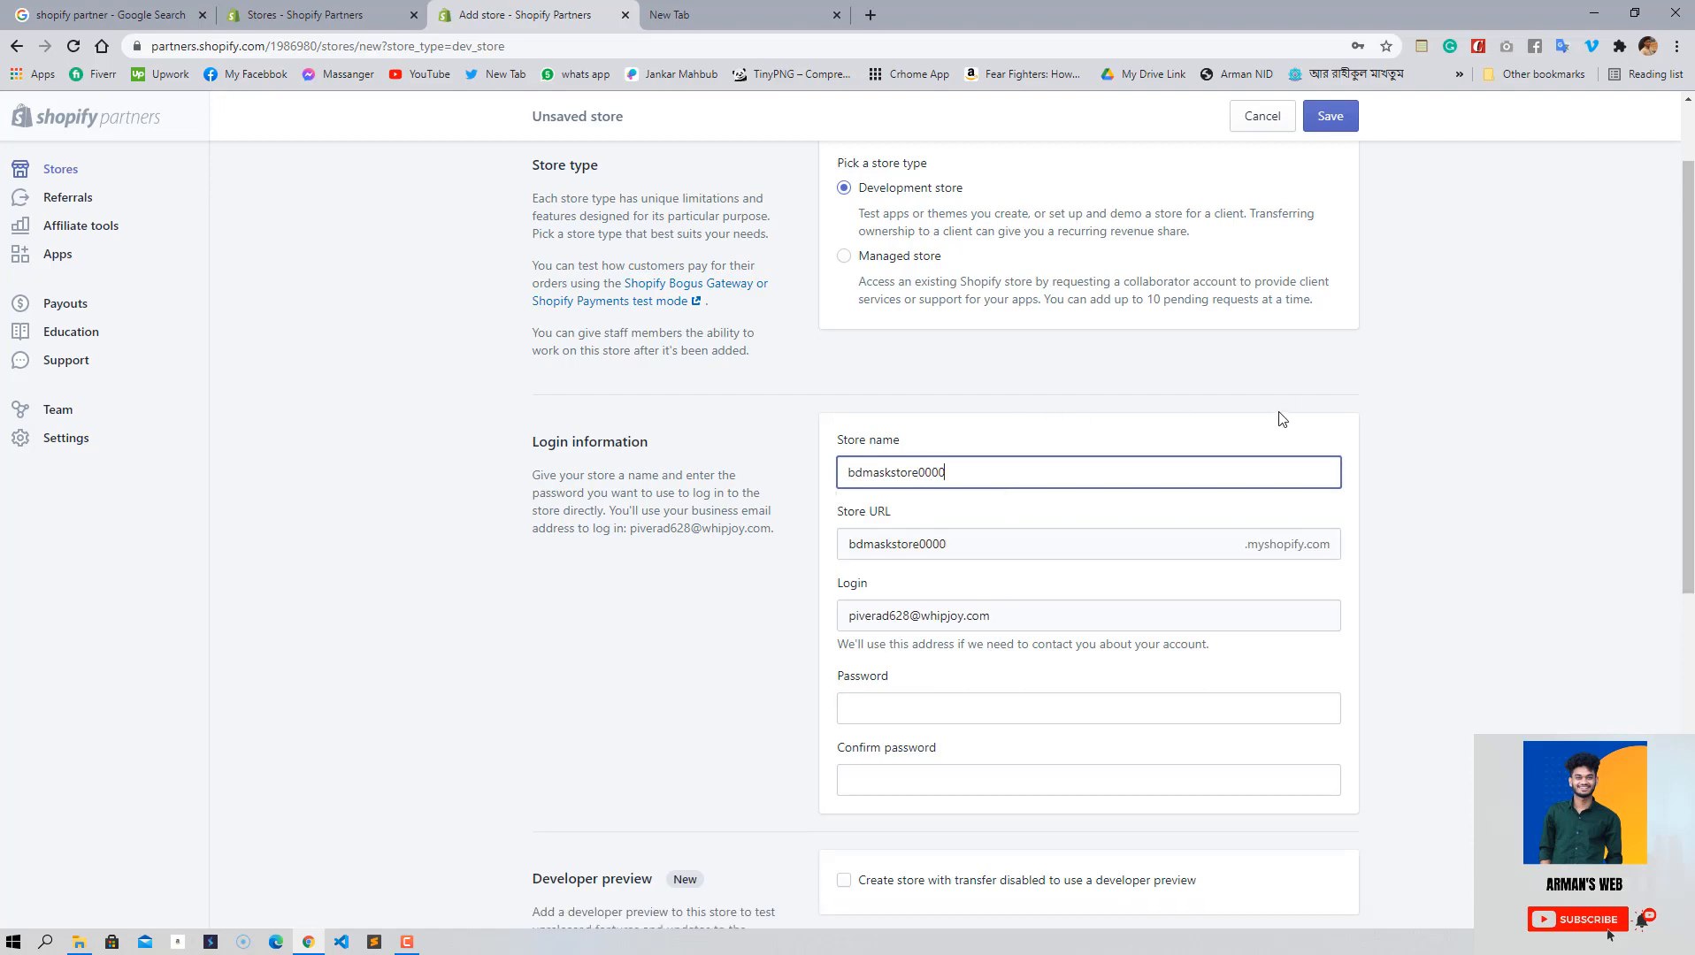
- Fill in the store's login password and repeat it in the password confirmation field
scroll(1149, 425, down, 3)
click(1048, 444)
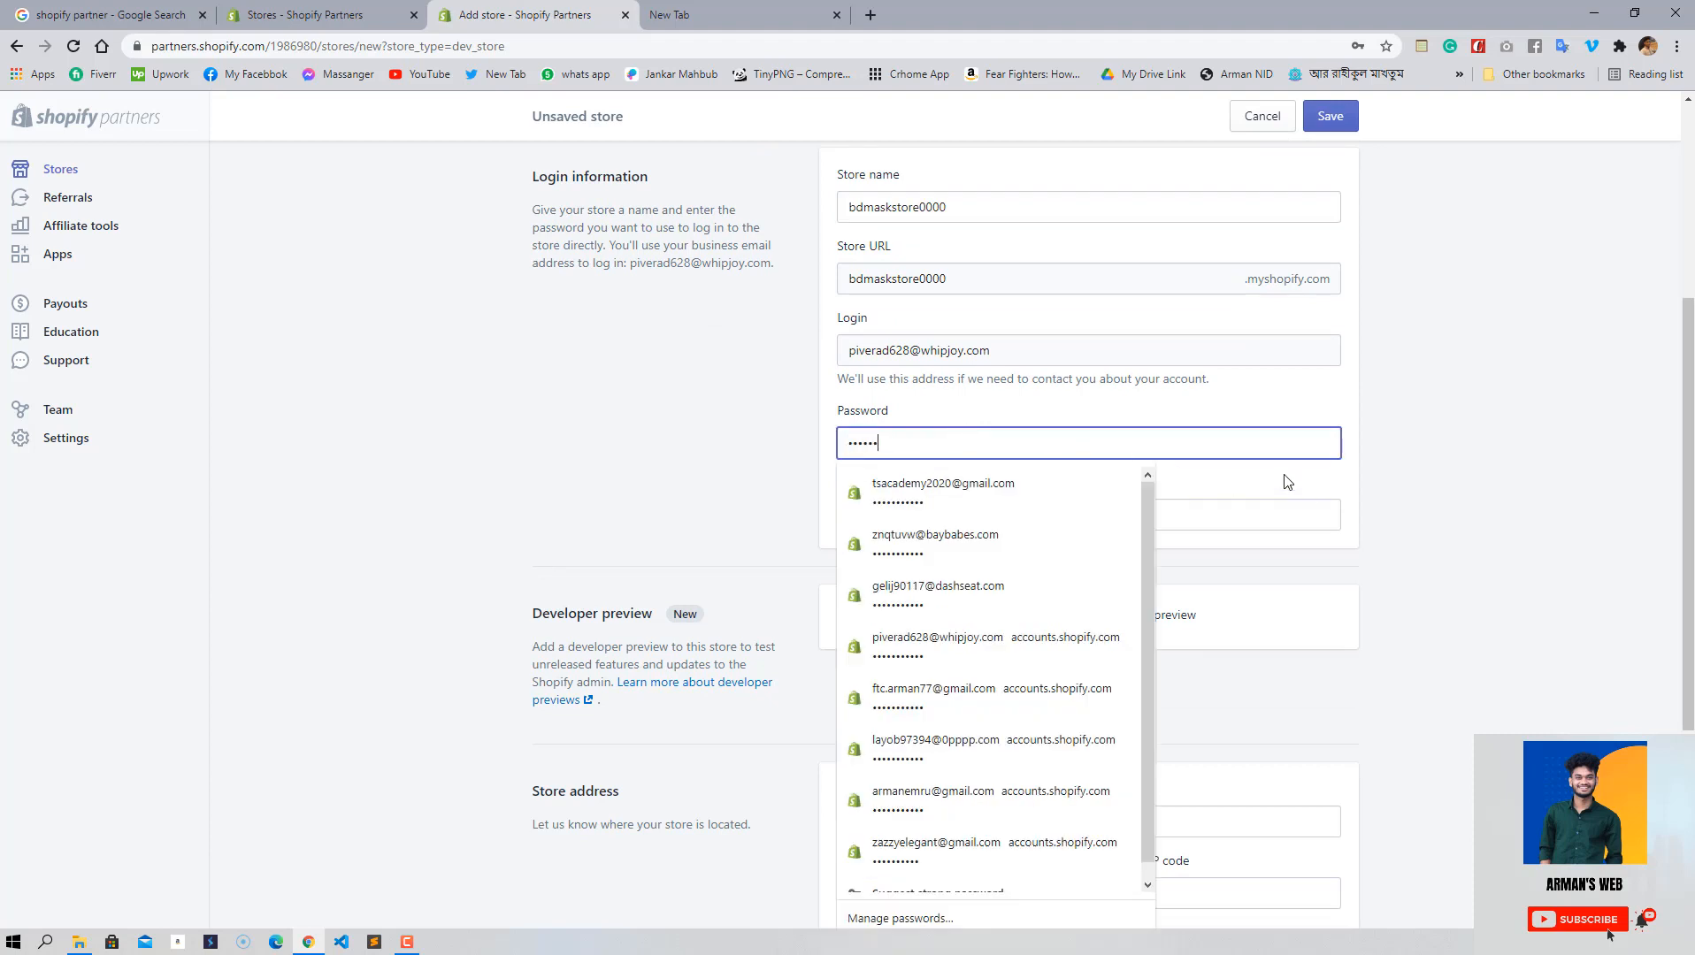
click(1416, 542)
scroll(1304, 444, down, 1)
scroll(1304, 444, down, 2)
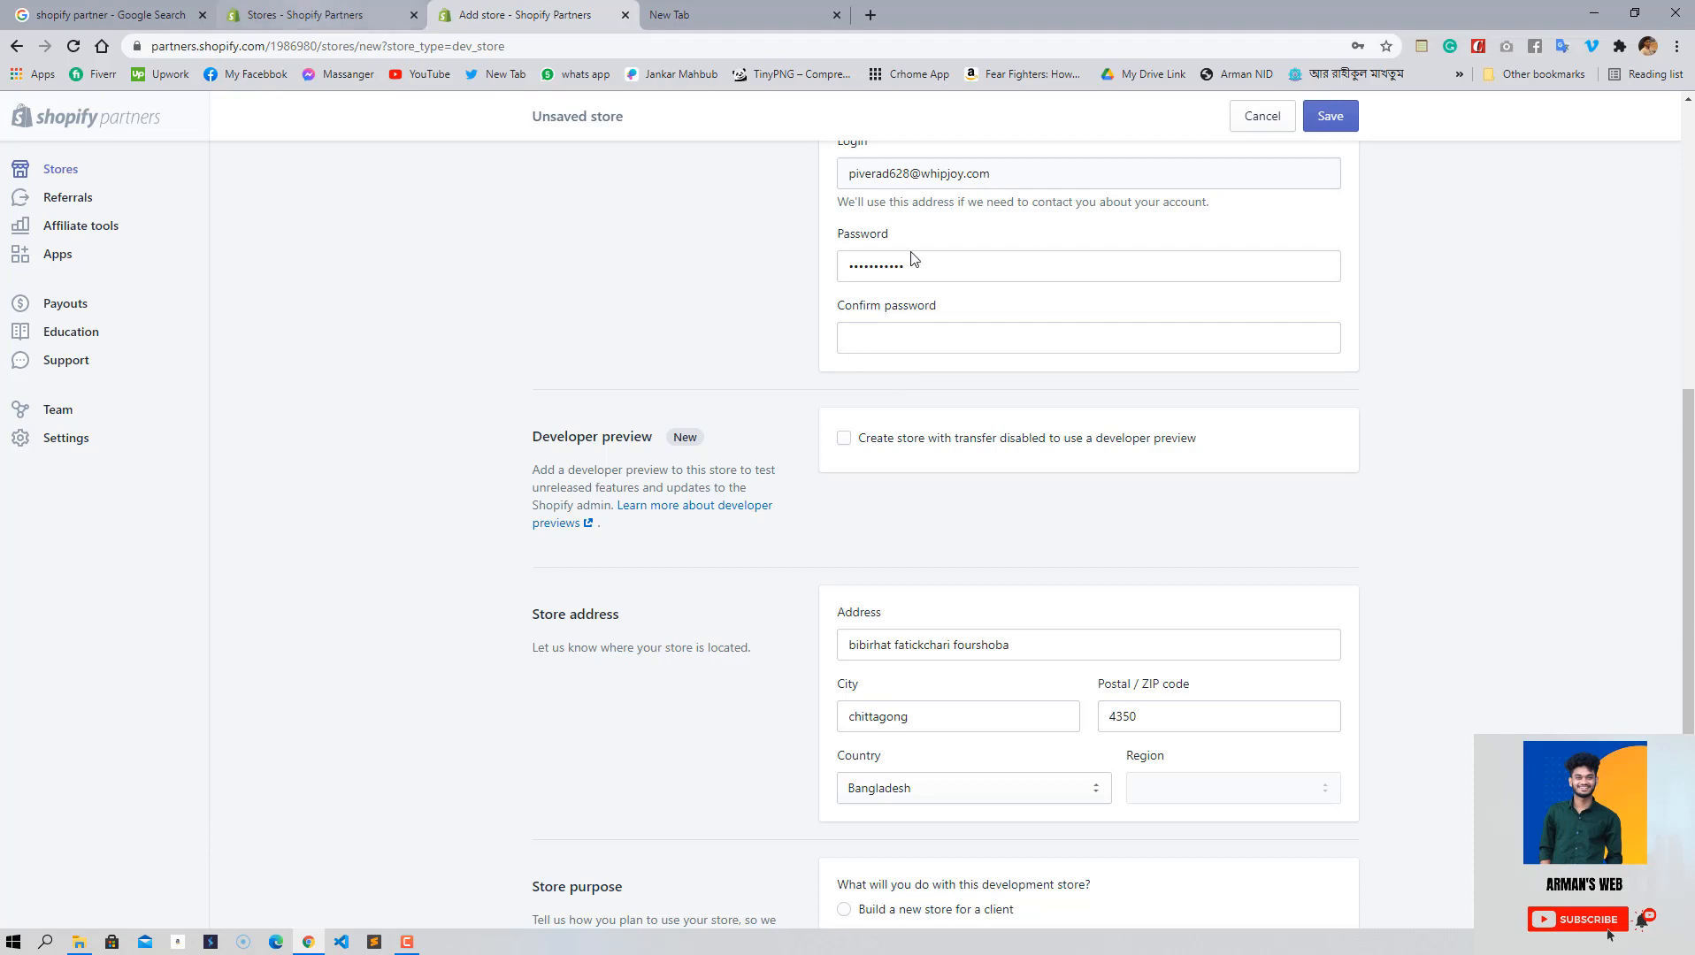
click(947, 341)
text(•••••••)
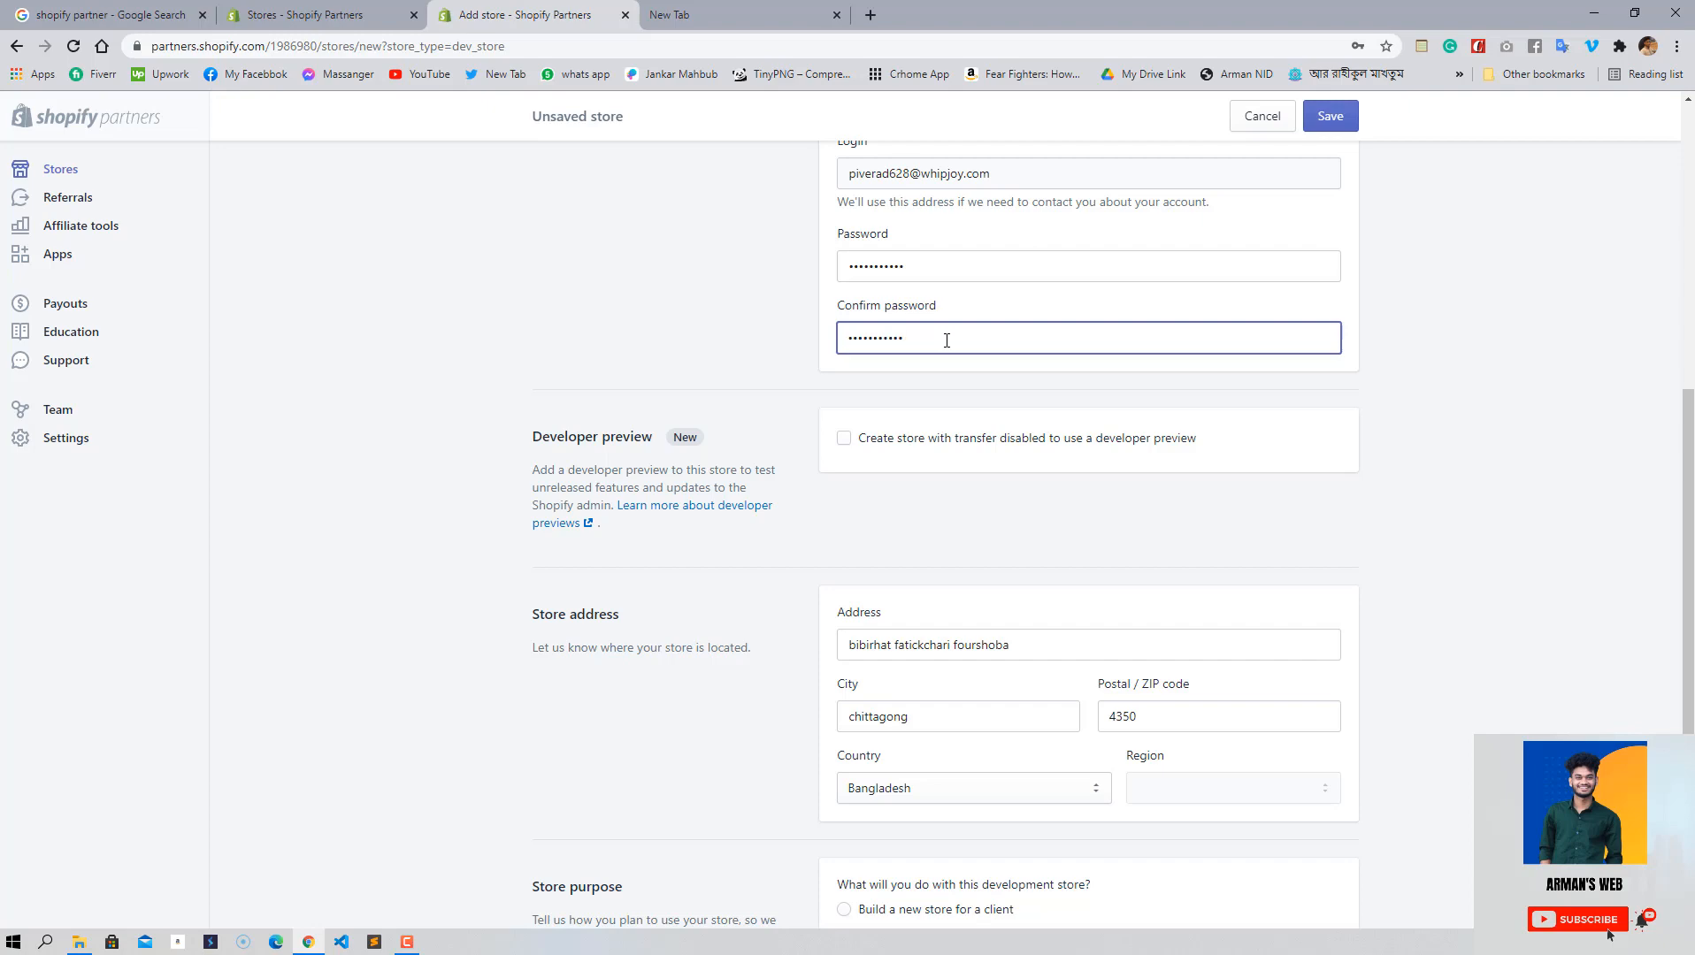
- Set the store purpose to Build a new store for a client, save the store and look over its admin home page
scroll(1017, 495, down, 2)
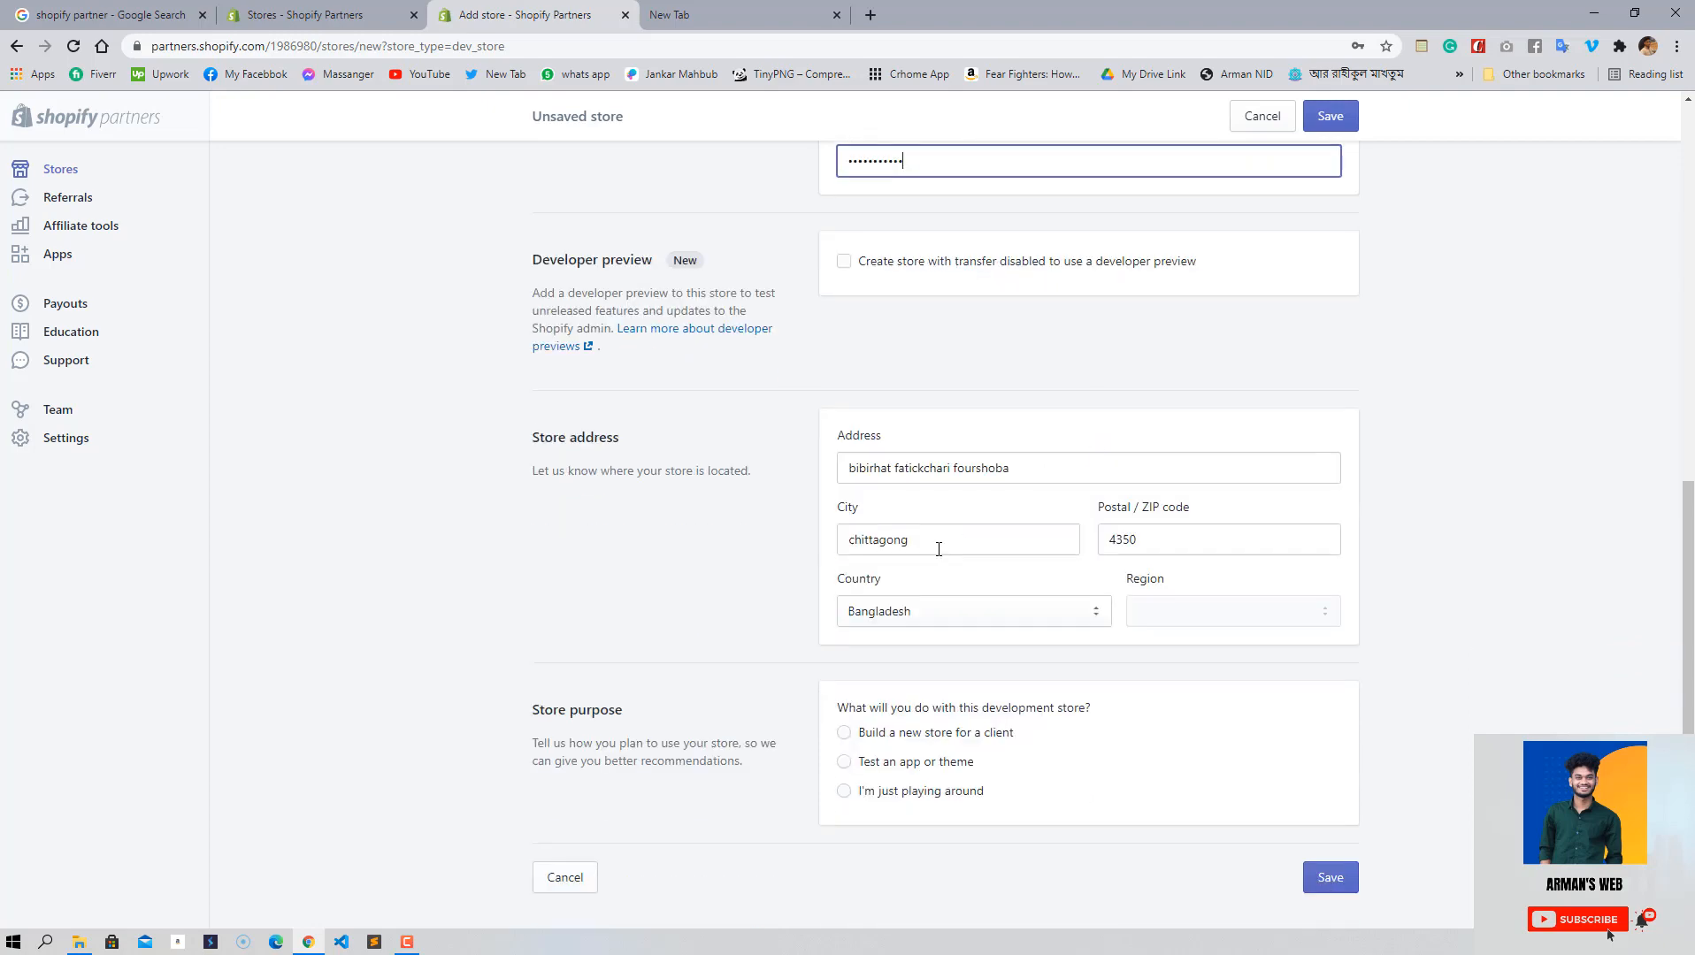
click(909, 743)
scroll(904, 606, up, 6)
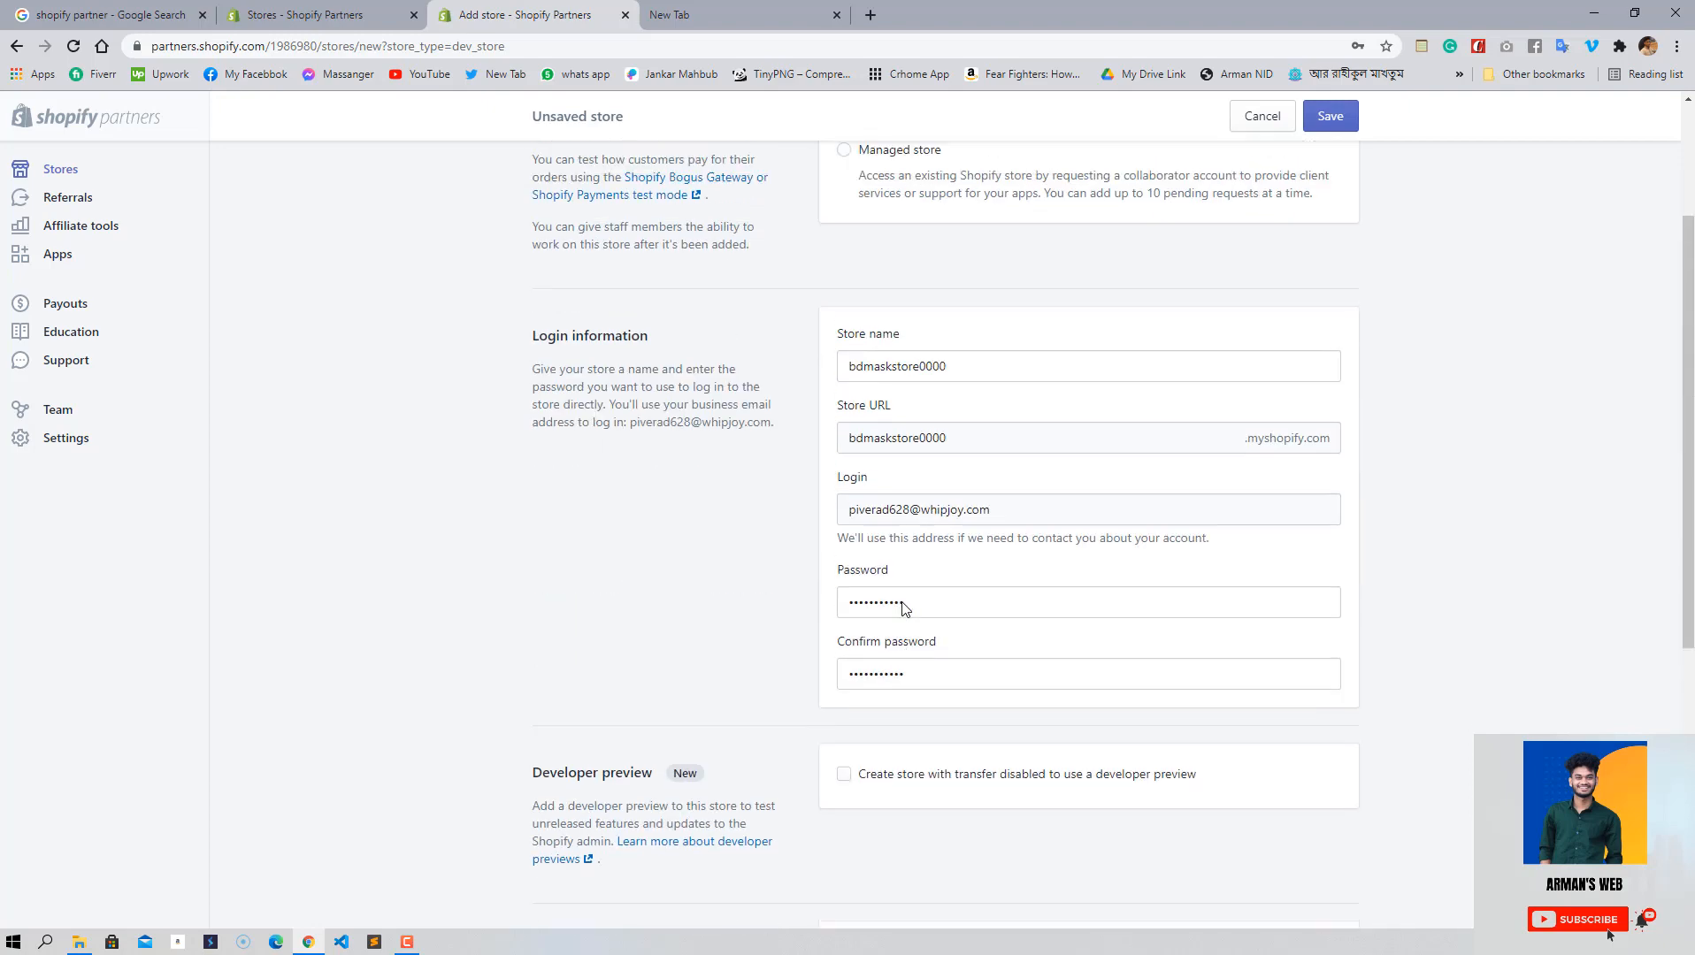
scroll(904, 607, down, 6)
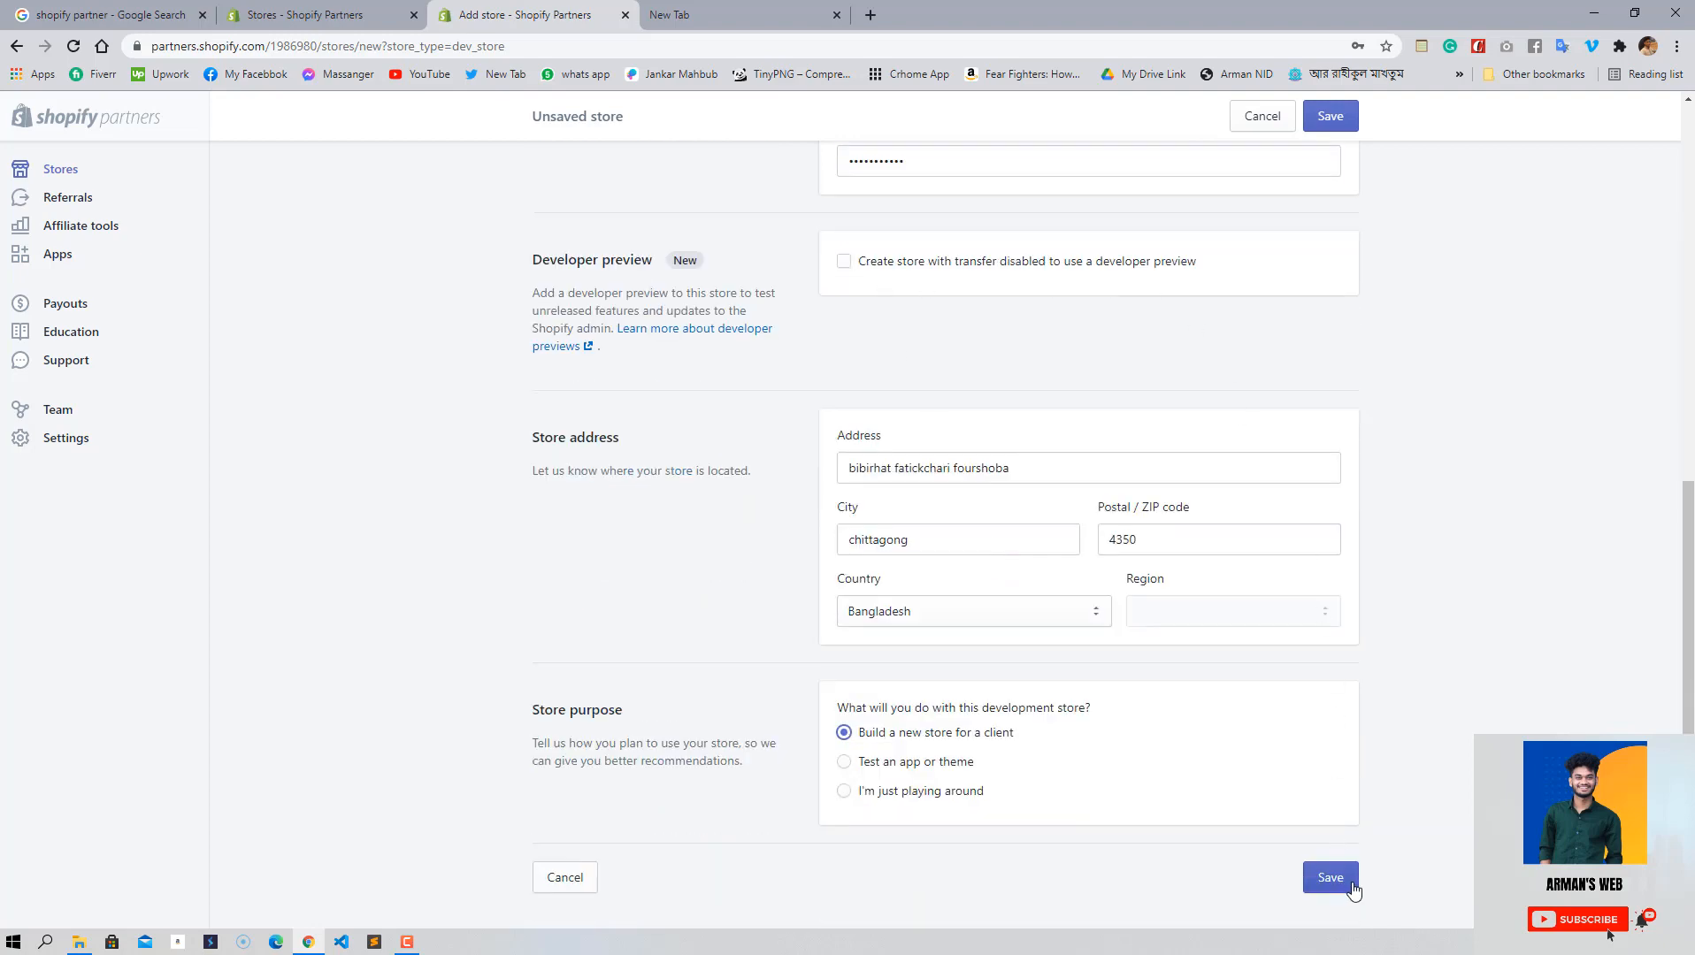
click(1351, 883)
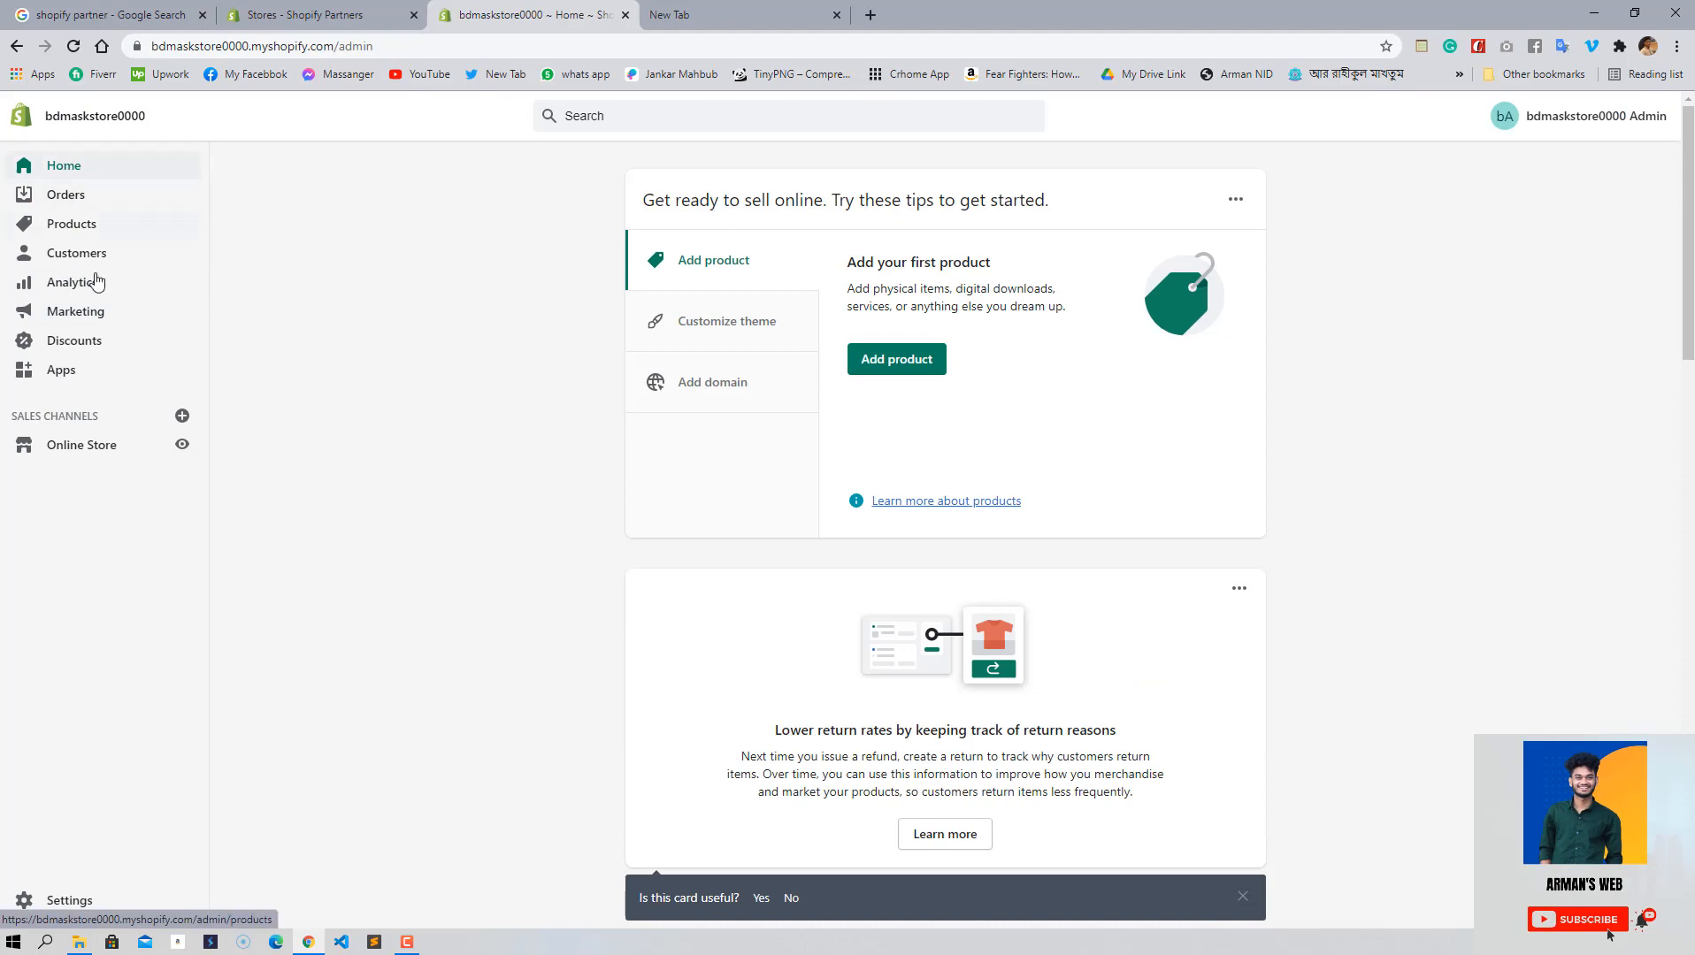
scroll(551, 566, down, 3)
scroll(551, 566, up, 3)
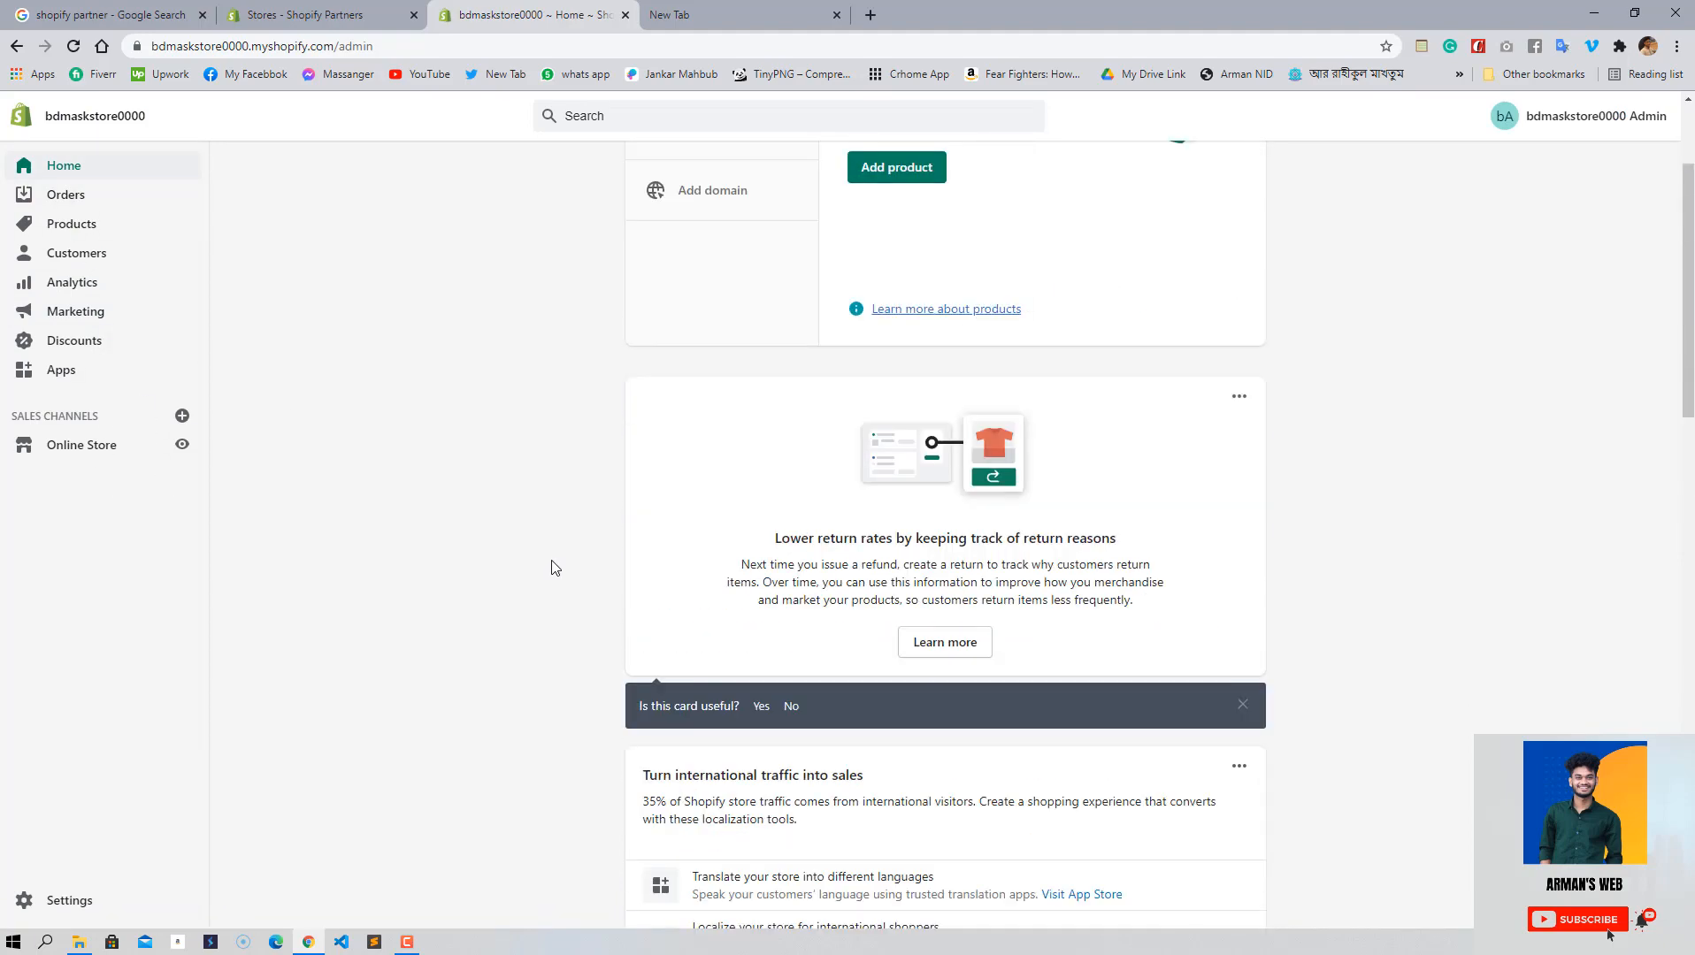